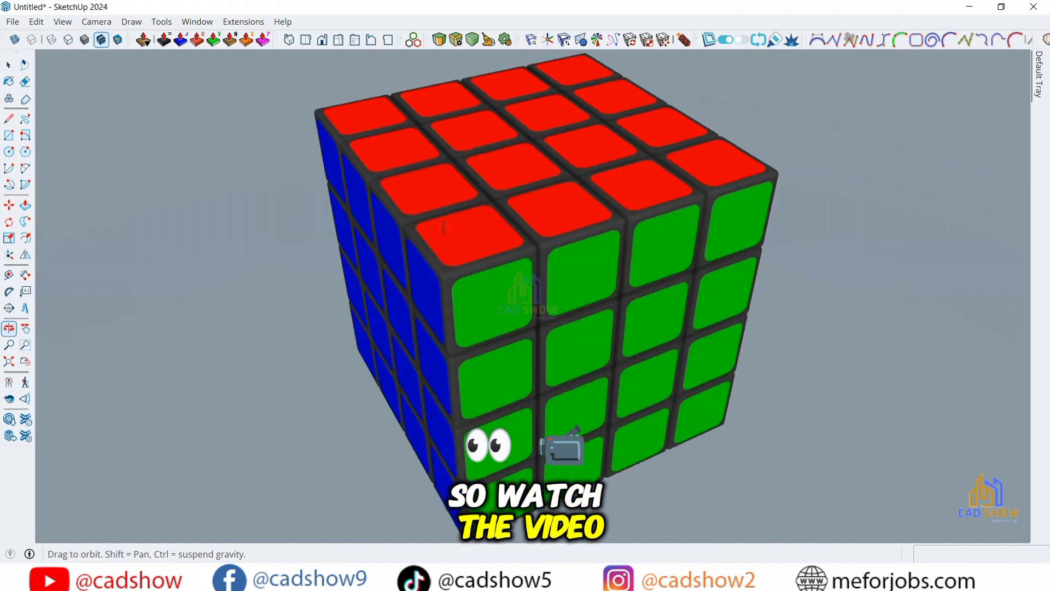
{"action": "left_click_drag", "start_coordinate": [433, 299], "coordinate": [516, 307]}
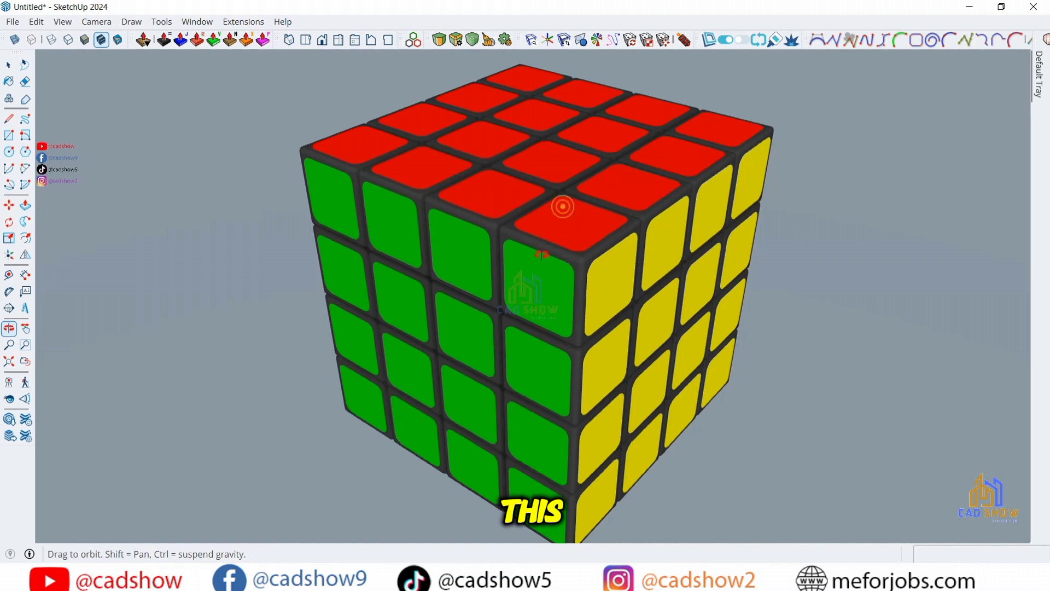
{"action": "left_click_drag", "start_coordinate": [563, 207], "coordinate": [538, 259]}
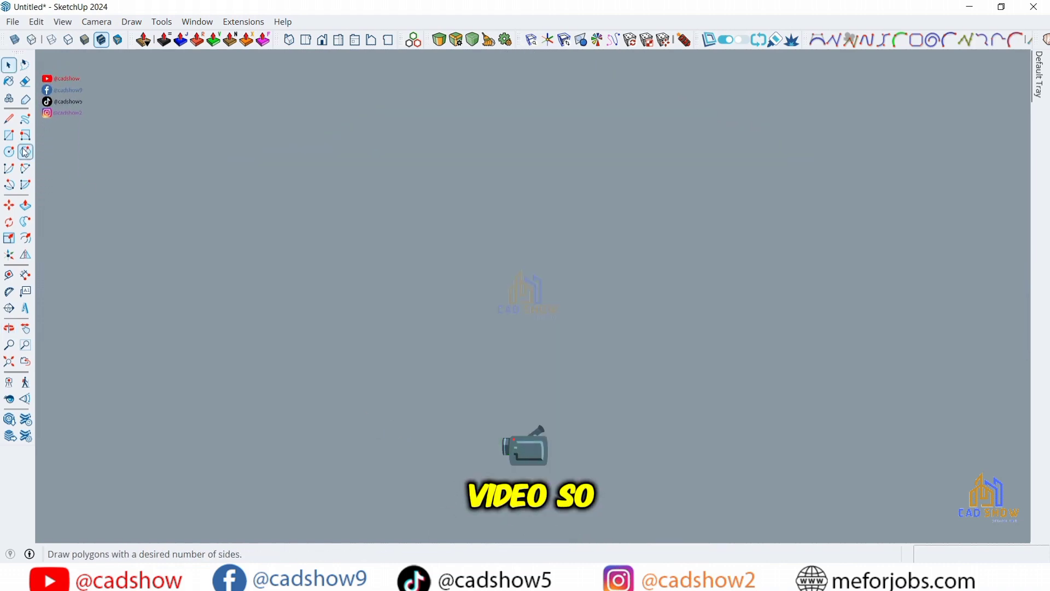
Step: Draw a 12 by 12 inch square on the ground plane with the Rectangle tool
{"action": "left_click", "coordinate": [9, 135]}
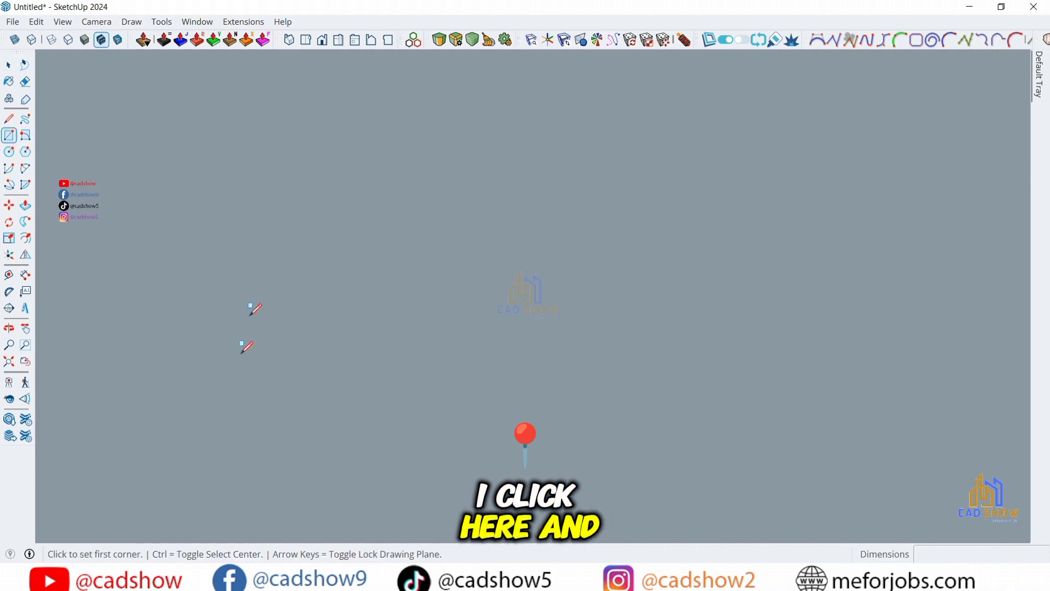
{"action": "left_click", "coordinate": [335, 377]}
{"action": "type", "text": "12"}
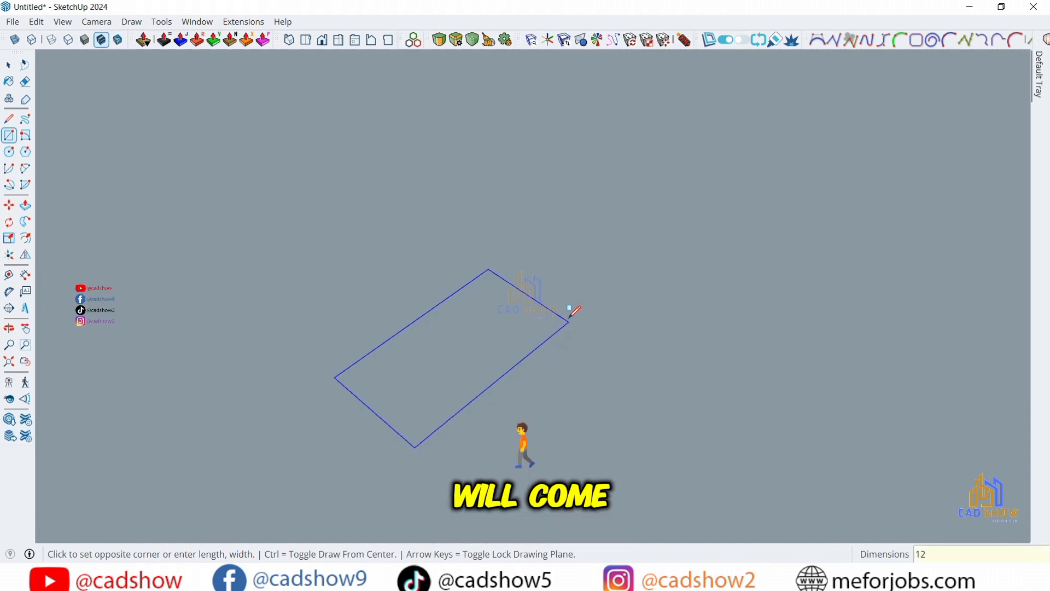
{"action": "type", "text": ",12"}
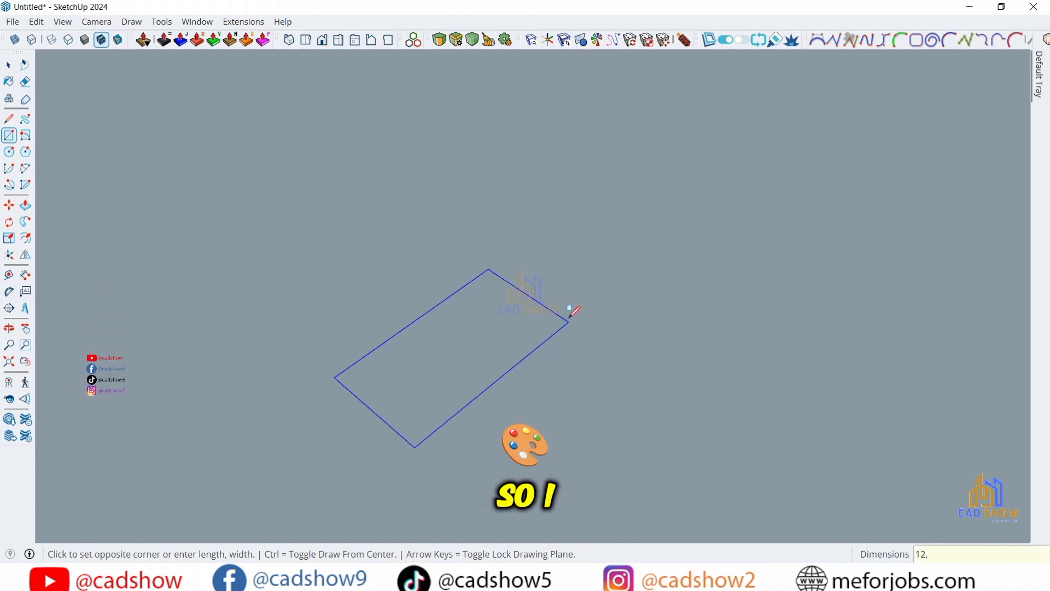
{"action": "key", "text": "Return"}
Step: Extrude the square face upward 12 inches with Push/Pull to form a cube
{"action": "key", "text": "o"}
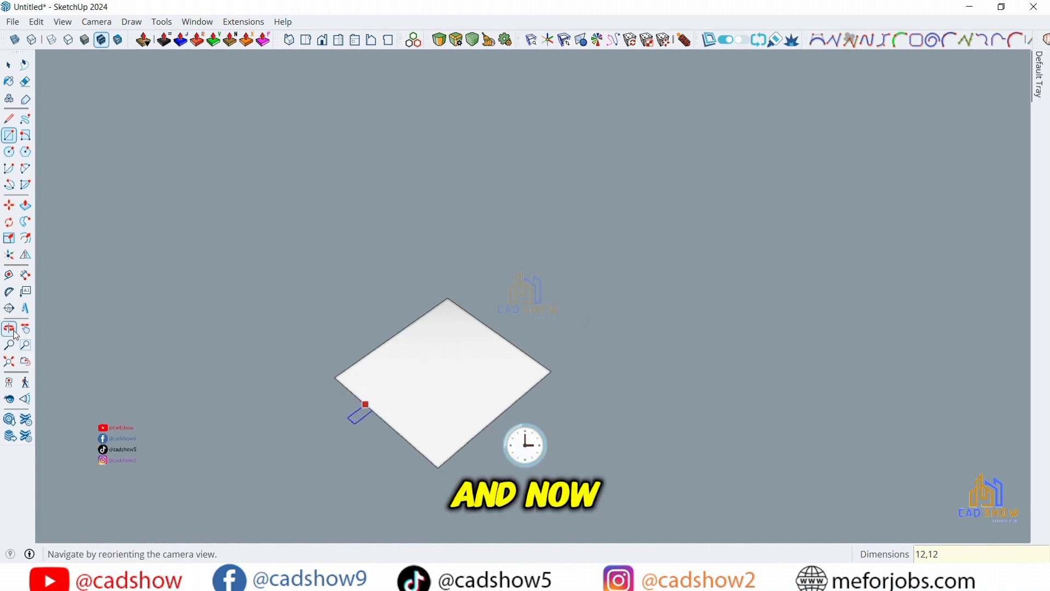
{"action": "left_click_drag", "start_coordinate": [424, 401], "coordinate": [431, 443]}
{"action": "scroll", "coordinate": [441, 486], "scroll_direction": "up", "scroll_amount": 5}
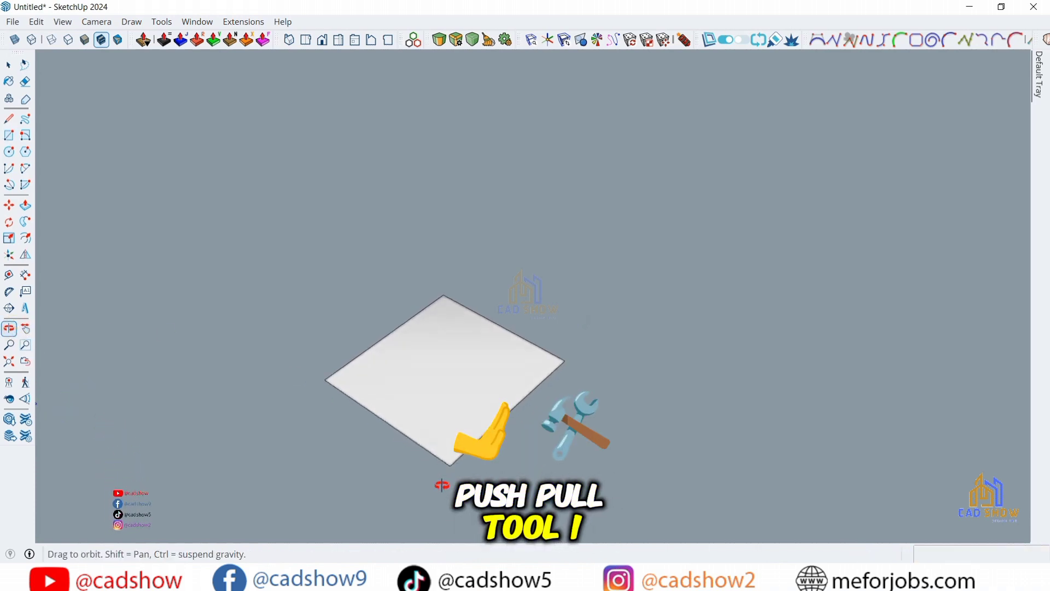
{"action": "scroll", "coordinate": [440, 486], "scroll_direction": "down", "scroll_amount": 1}
{"action": "right_click", "coordinate": [344, 314]}
{"action": "left_click", "coordinate": [365, 323]}
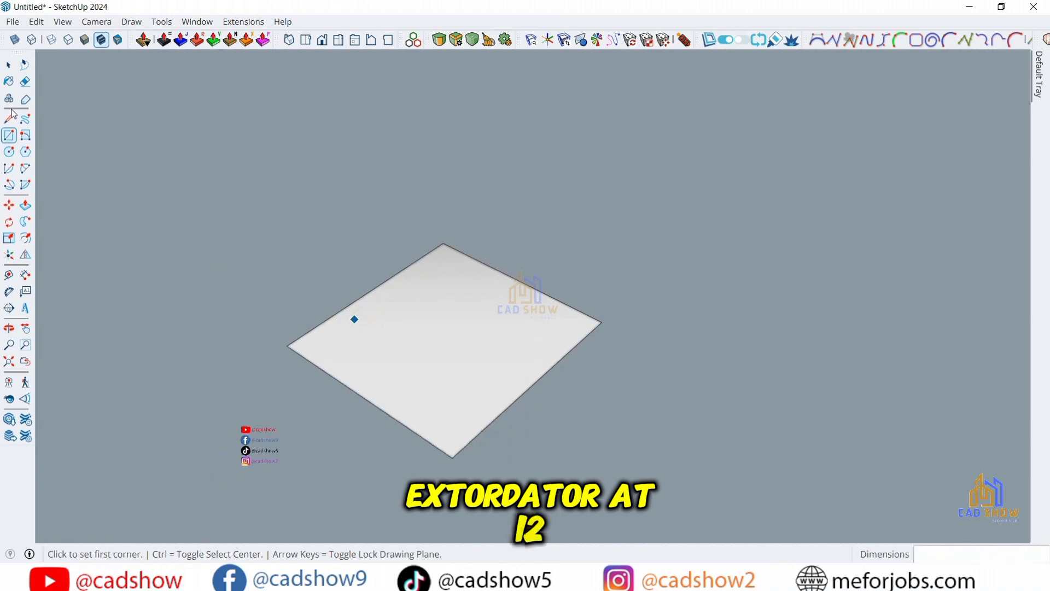
{"action": "left_click", "coordinate": [25, 207]}
{"action": "left_click", "coordinate": [319, 313]}
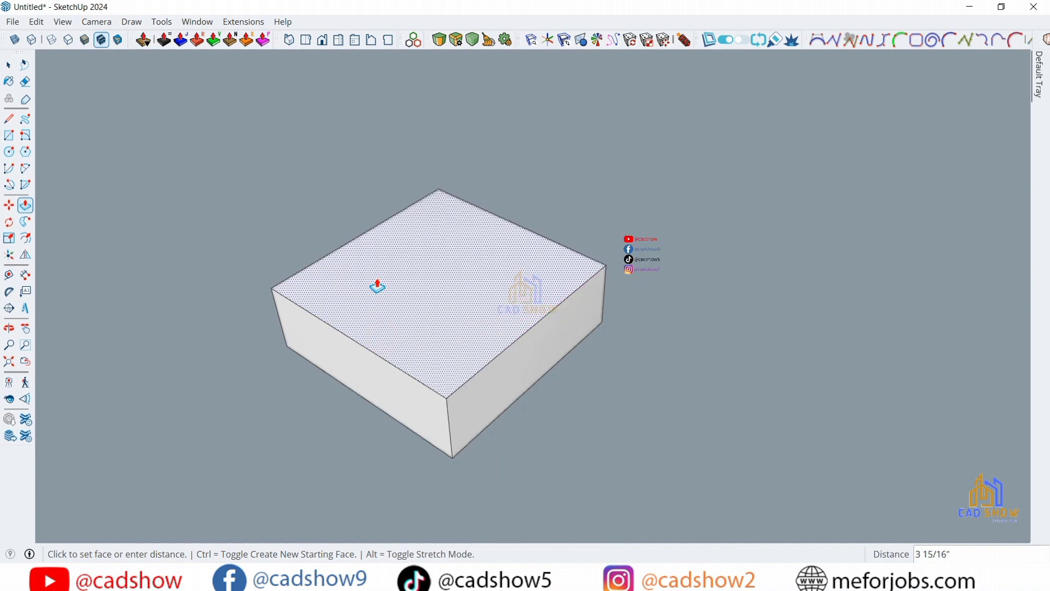
{"action": "type", "text": "12"}
{"action": "key", "text": "Return"}
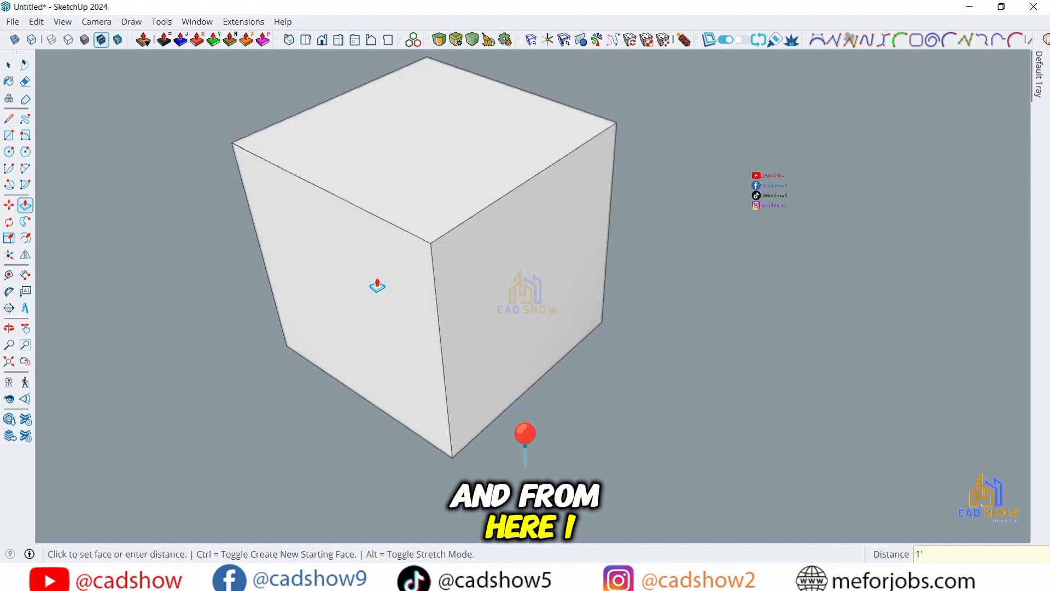
Step: Select all faces and edges of the cube and make them a component
{"action": "left_click", "coordinate": [9, 64]}
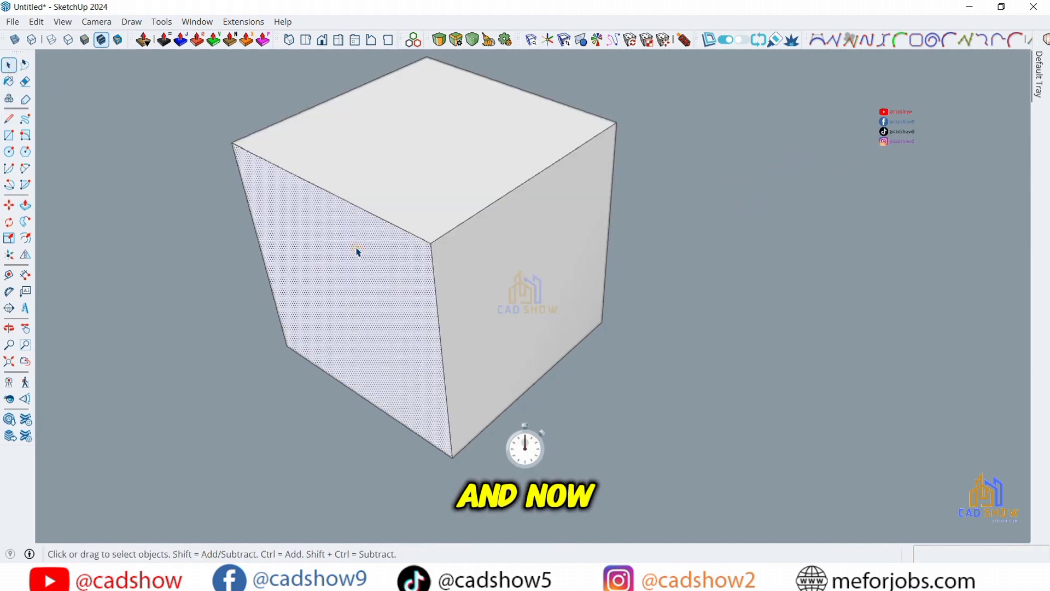
{"action": "triple_click", "coordinate": [356, 251]}
{"action": "right_click", "coordinate": [356, 253]}
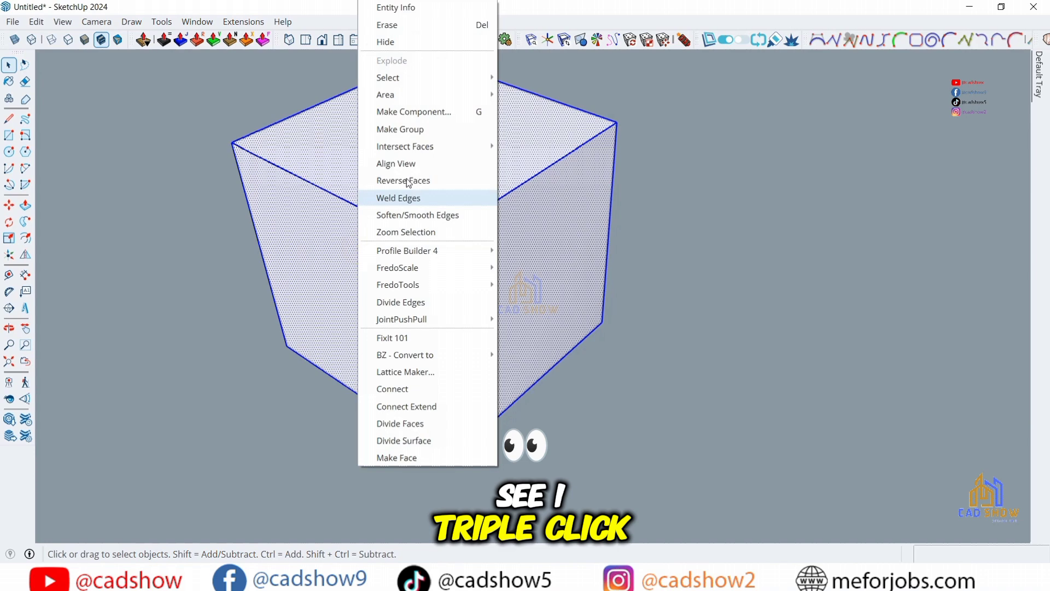
{"action": "left_click", "coordinate": [414, 112]}
{"action": "left_click", "coordinate": [460, 456]}
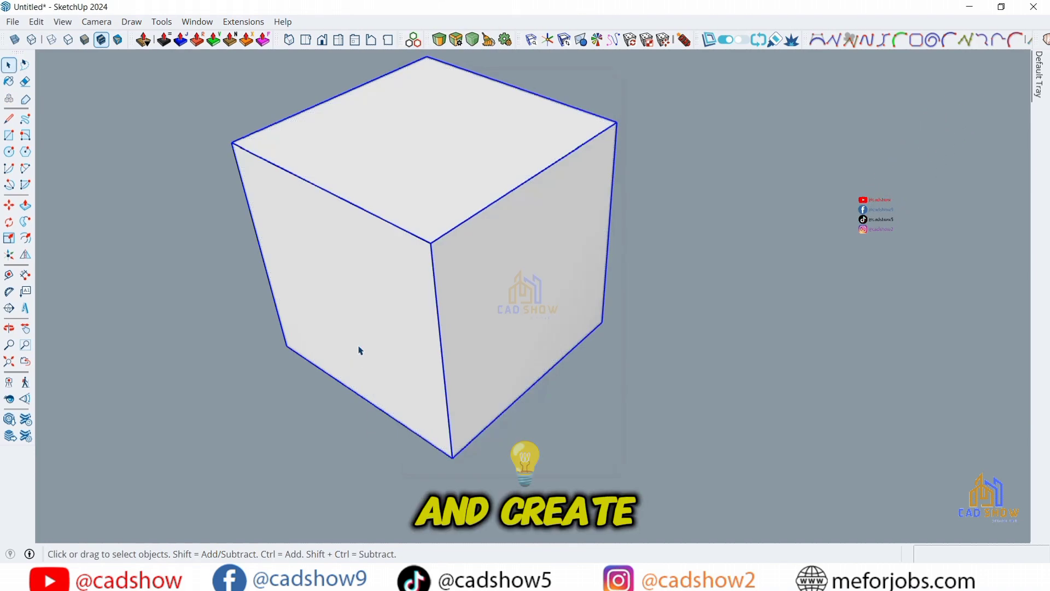
Step: Copy the cube 12 inches along the green axis and multiply the copy by 3 to form a row of four
{"action": "scroll", "coordinate": [359, 351], "scroll_direction": "down", "scroll_amount": 5}
{"action": "scroll", "coordinate": [366, 345], "scroll_direction": "up", "scroll_amount": 1}
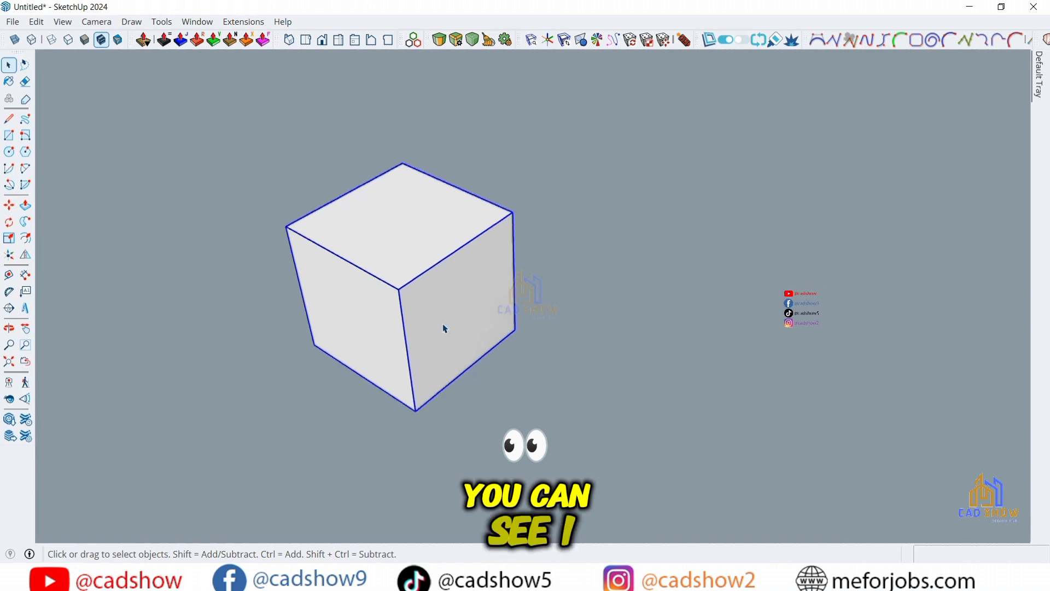
{"action": "scroll", "coordinate": [444, 327], "scroll_direction": "down", "scroll_amount": 1}
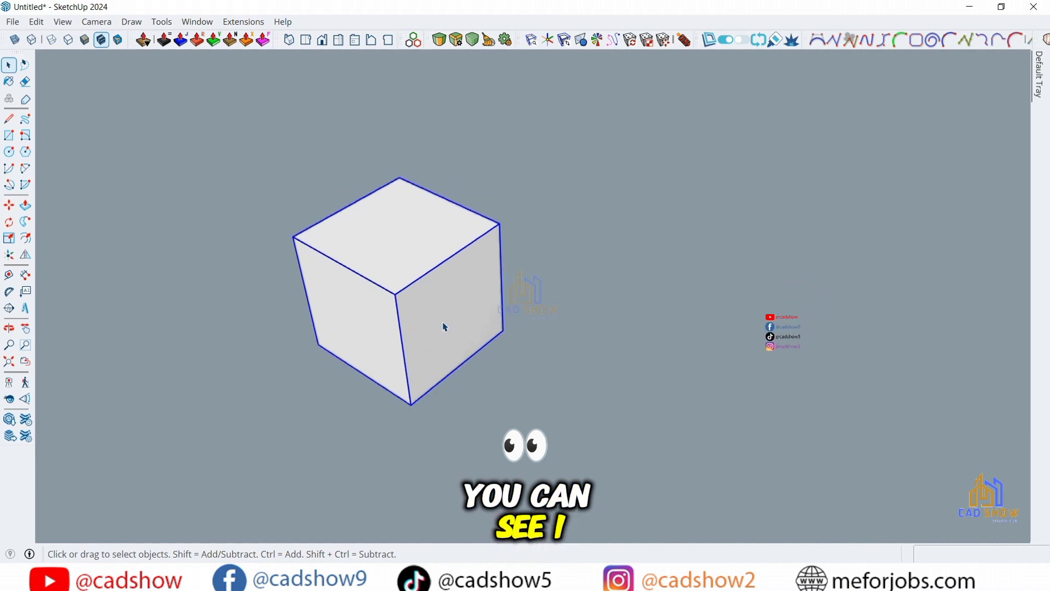
{"action": "left_click", "coordinate": [6, 207]}
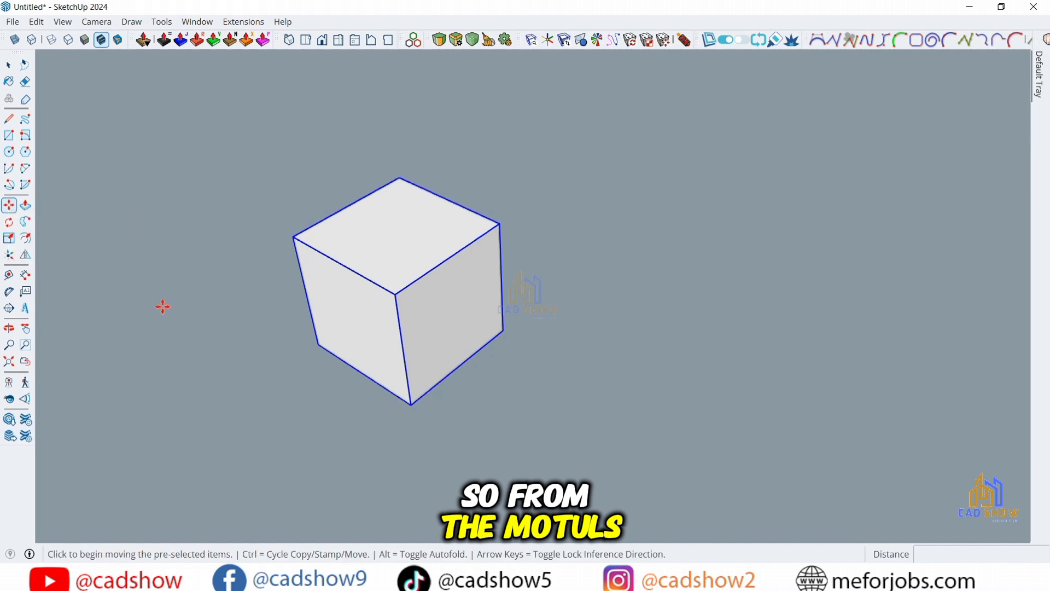
{"action": "key", "text": "ctrl"}
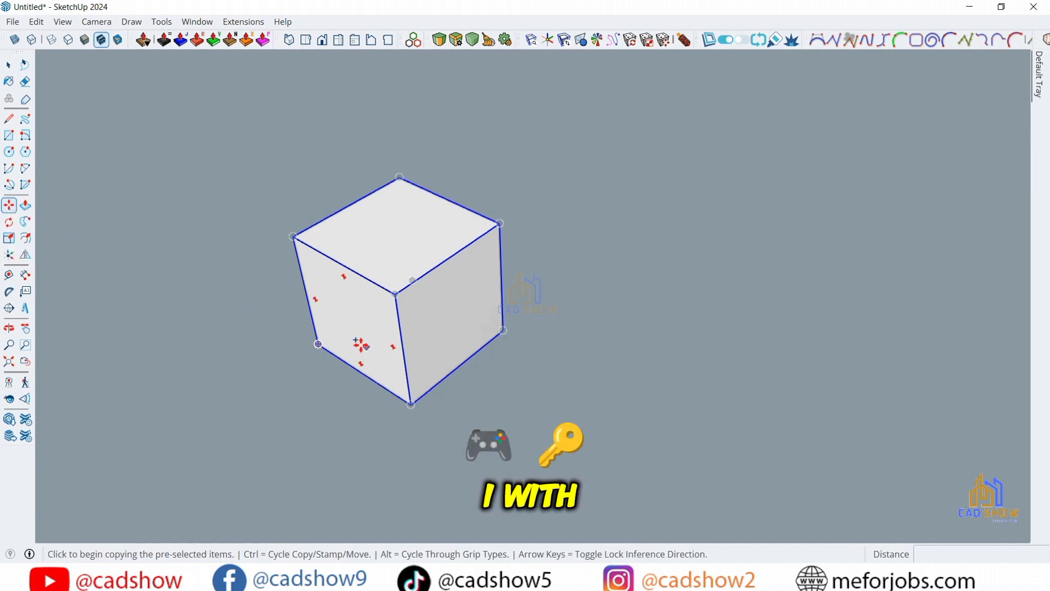
{"action": "left_click", "coordinate": [356, 350]}
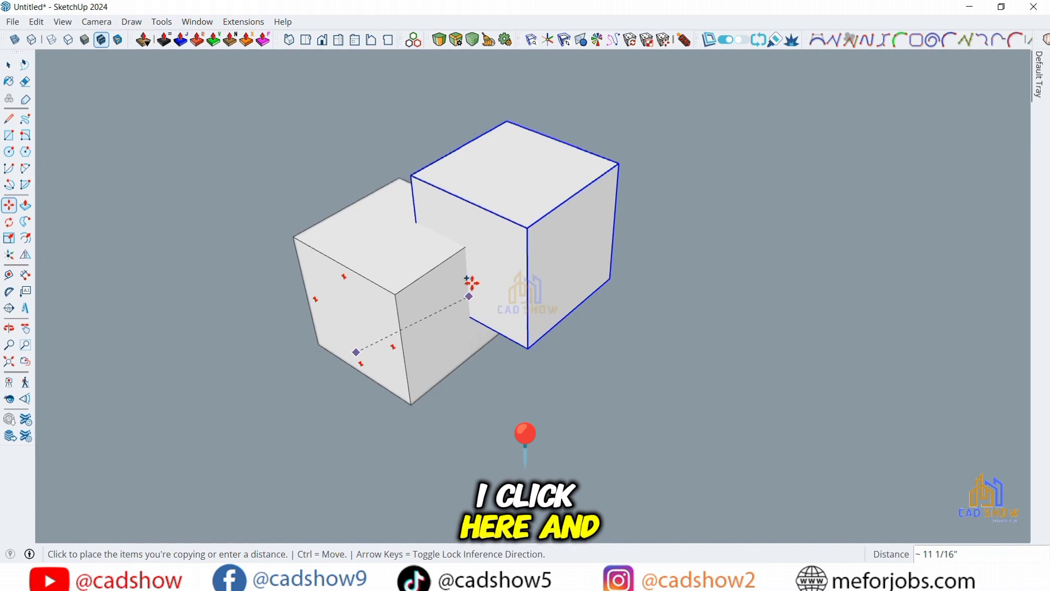
{"action": "key", "text": "Right"}
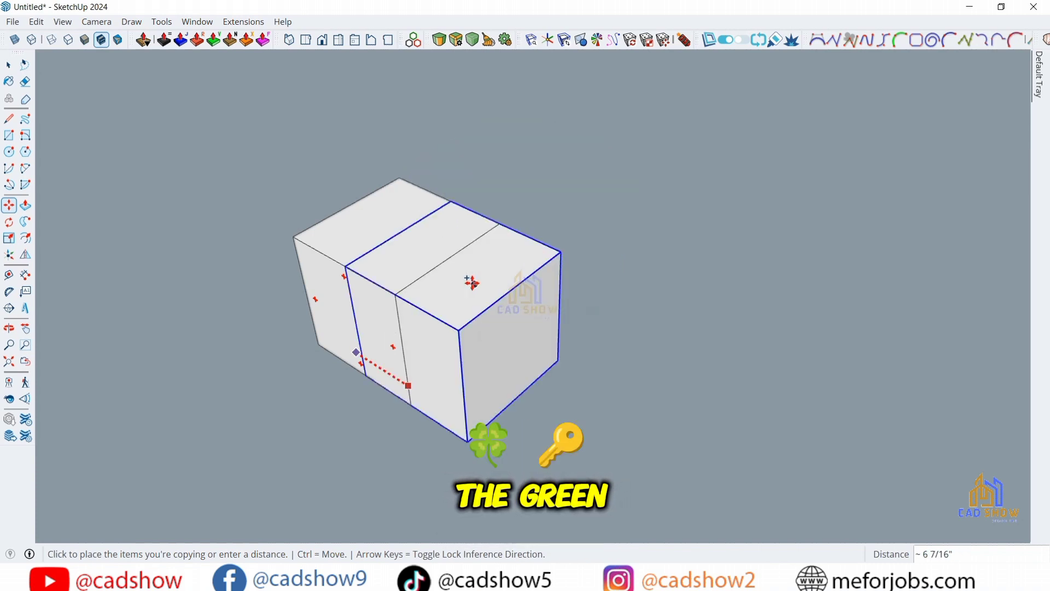
{"action": "key", "text": "Left"}
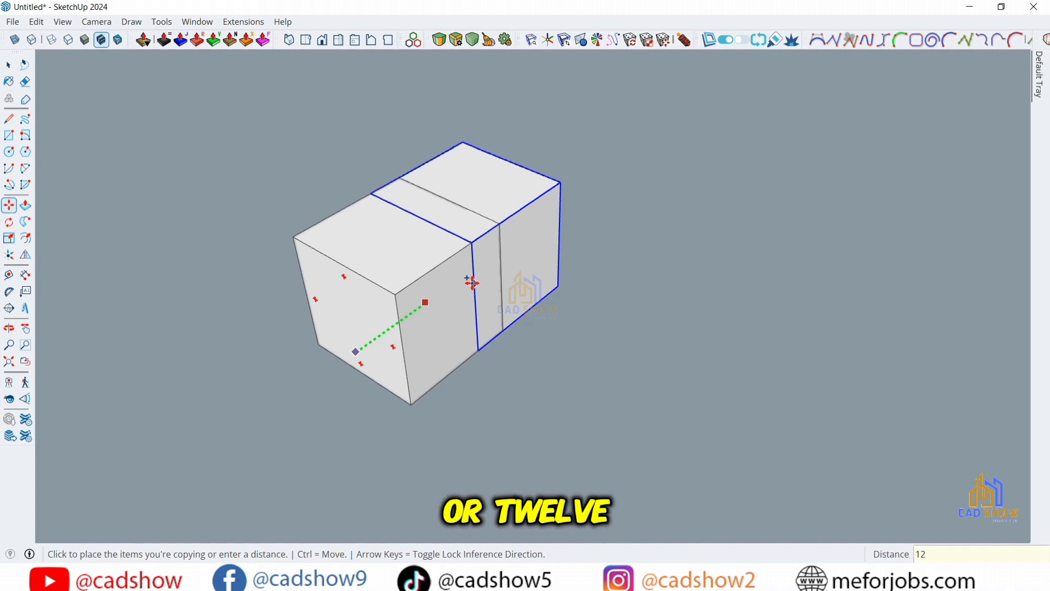
{"action": "key", "text": "Return"}
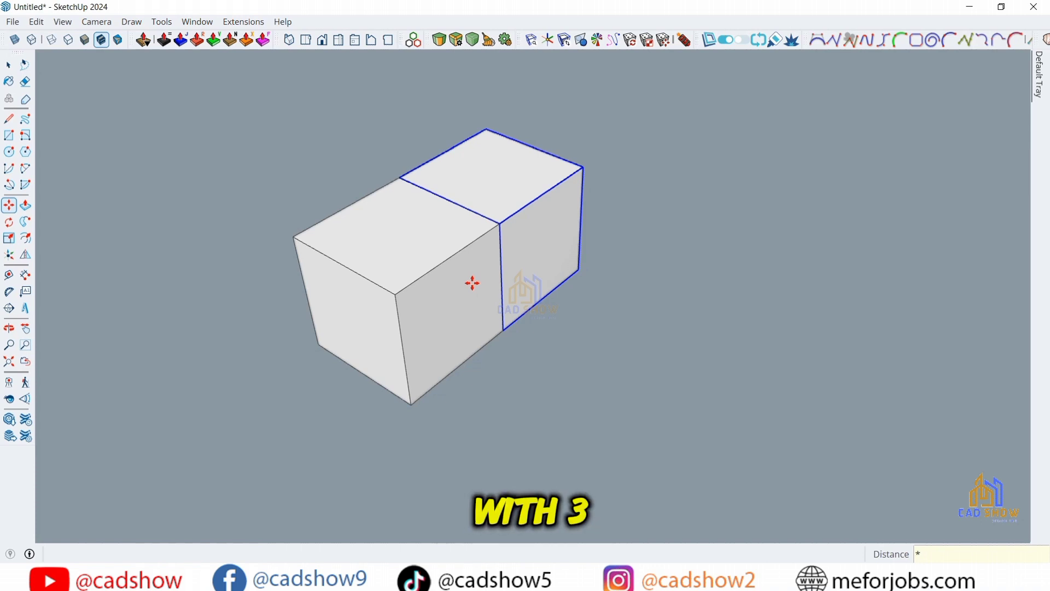
{"action": "type", "text": "*3"}
{"action": "key", "text": "Return"}
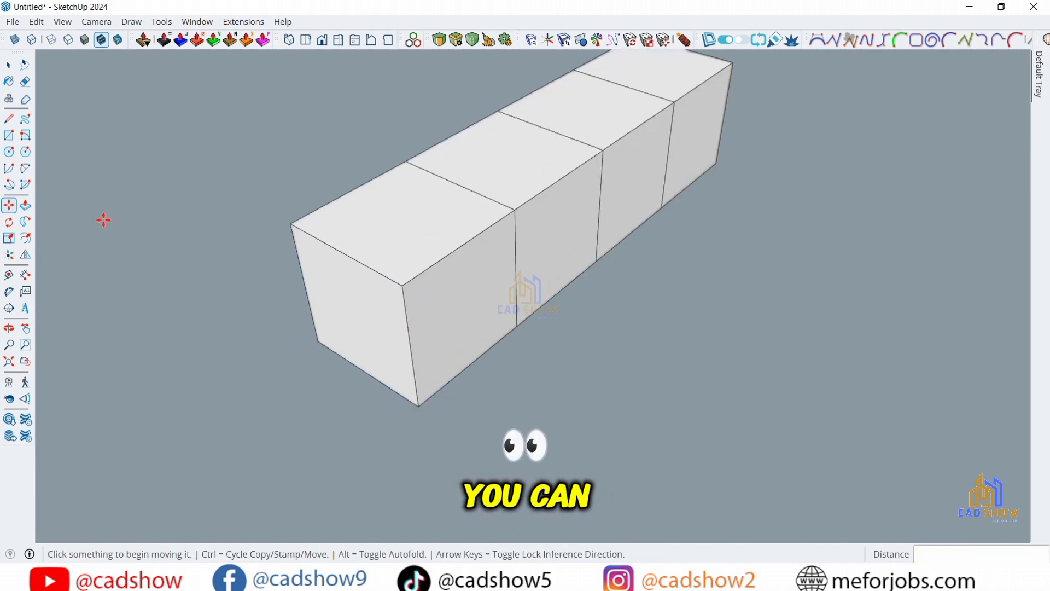
Step: Copy the whole row of cubes 12 inches along the red axis and multiply by 3 to form a four-by-four layer
{"action": "left_click", "coordinate": [8, 64]}
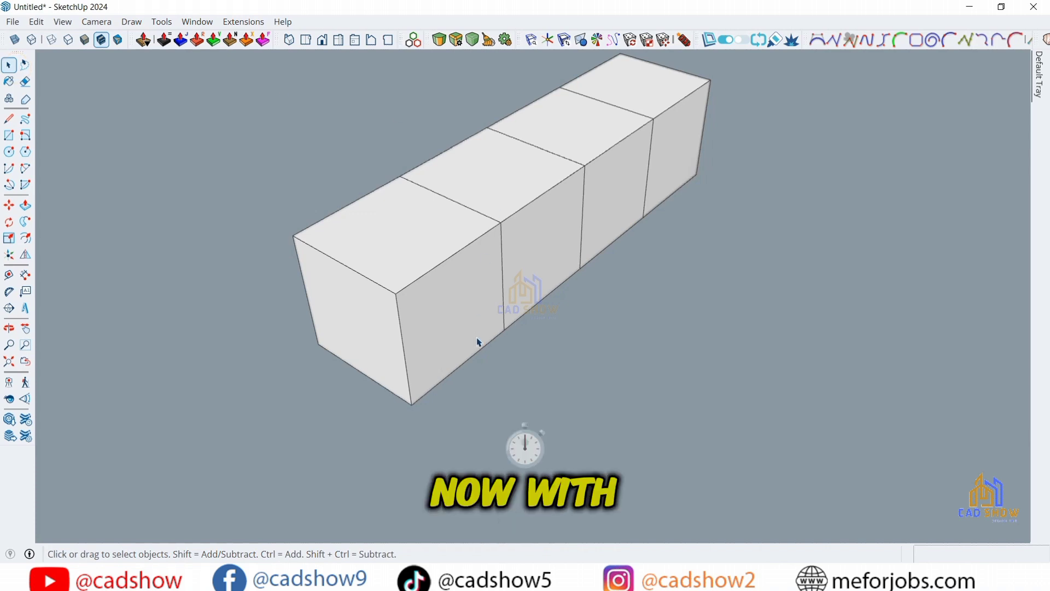
{"action": "scroll", "coordinate": [478, 342], "scroll_direction": "down", "scroll_amount": 4}
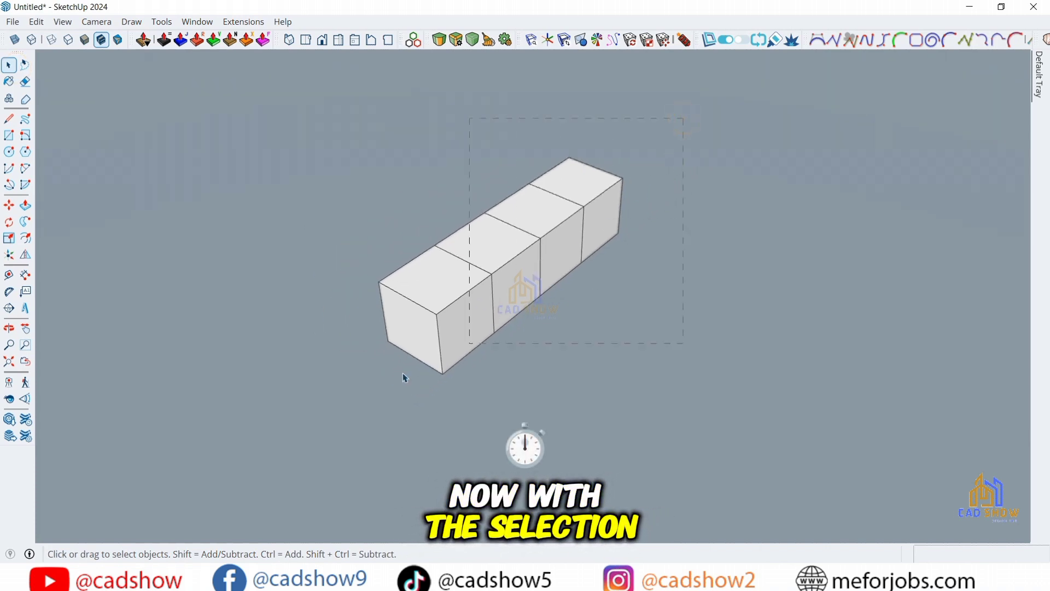
{"action": "left_click_drag", "start_coordinate": [289, 439], "coordinate": [289, 437]}
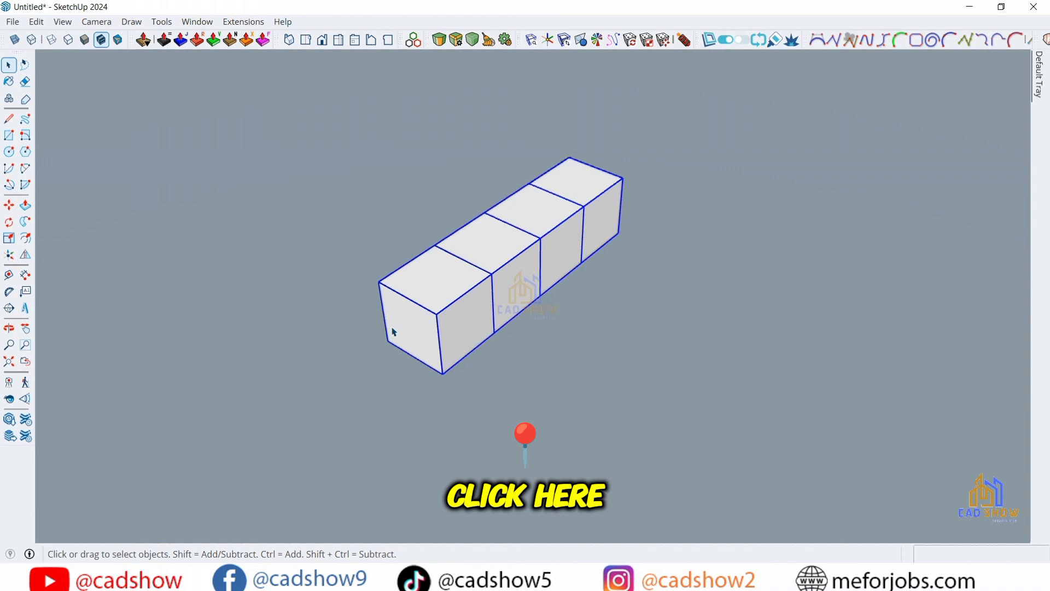
{"action": "left_click", "coordinate": [8, 204]}
{"action": "key", "text": "ctrl"}
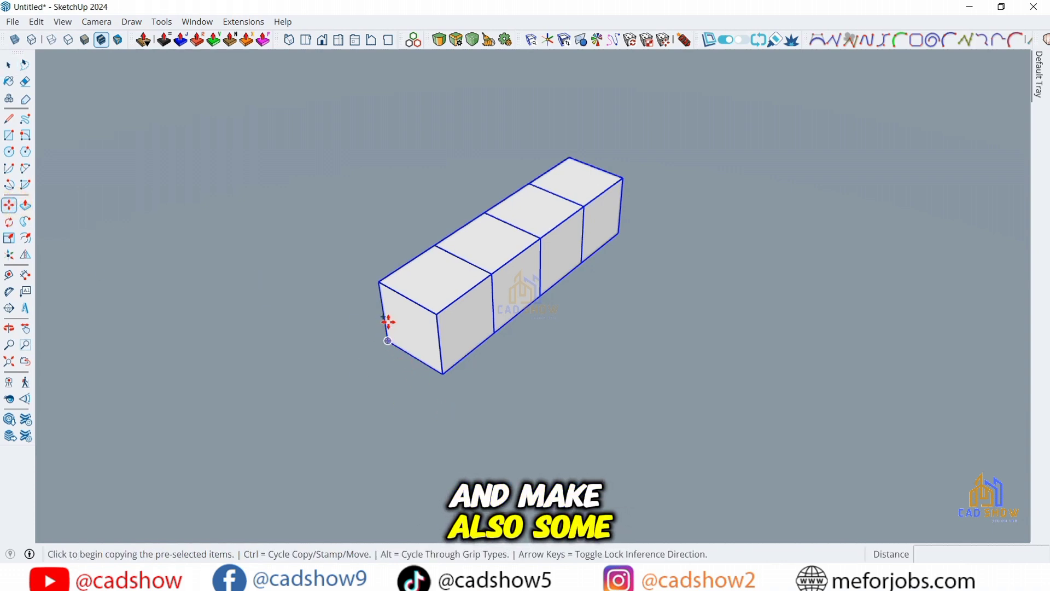
{"action": "left_click", "coordinate": [385, 323]}
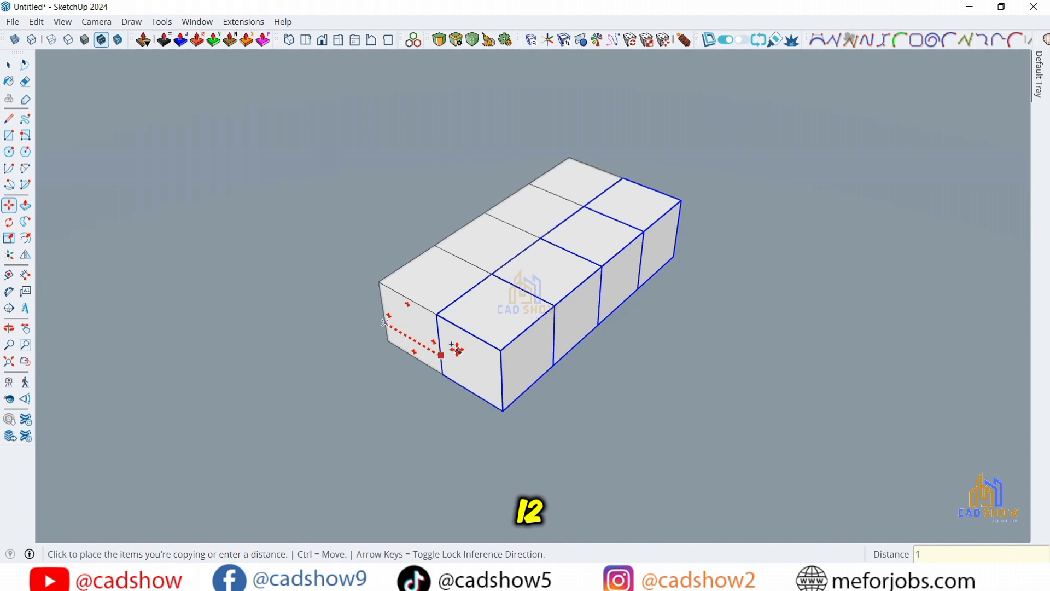
{"action": "left_click", "coordinate": [456, 349]}
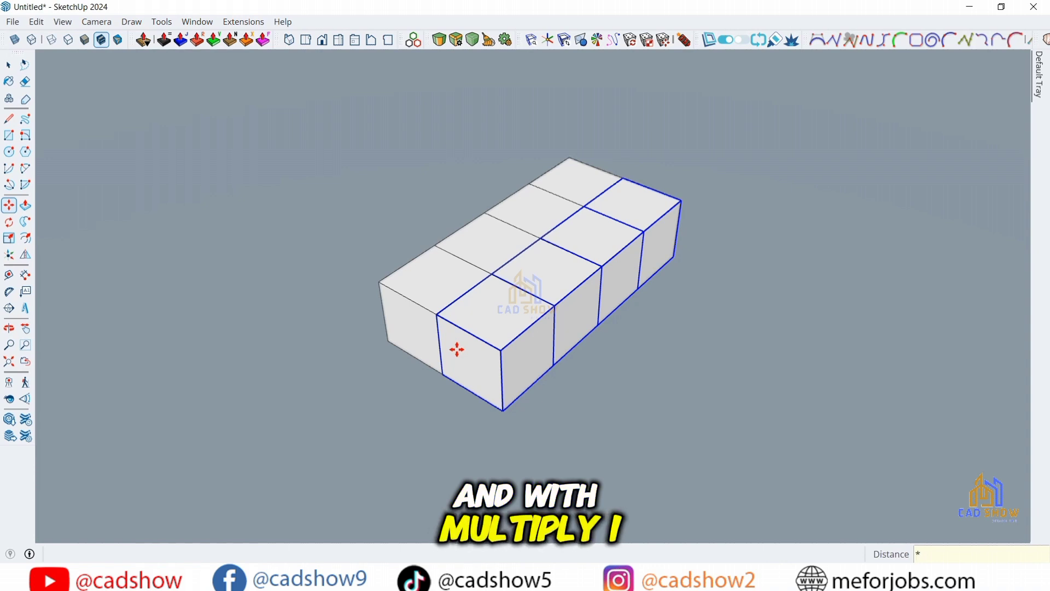
{"action": "key", "text": "Return"}
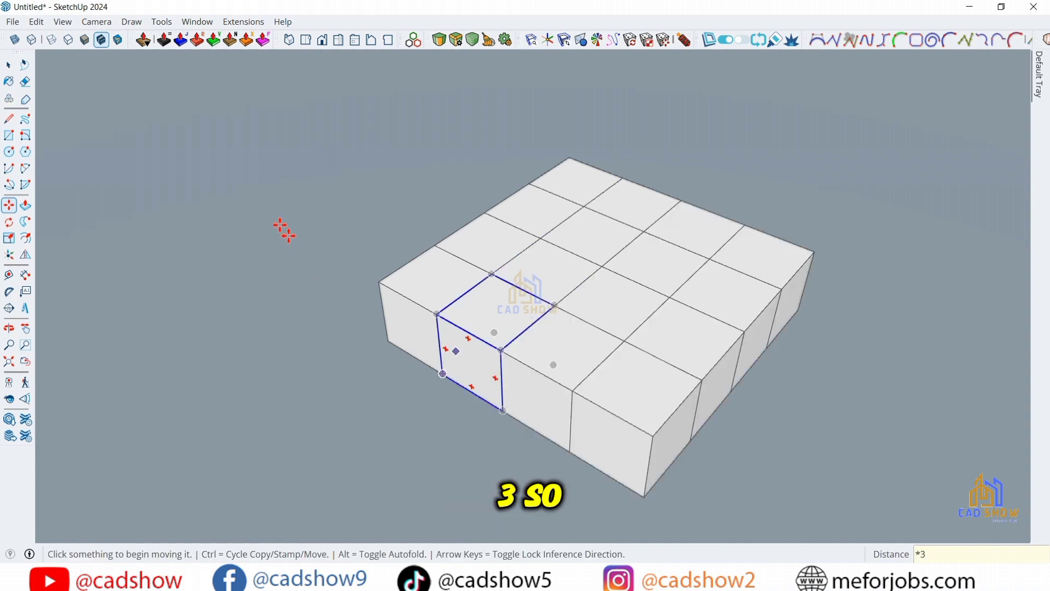
Step: Copy the entire four-by-four layer 12 inches upward and multiply the copy by 3 to form a four-layer cube
{"action": "left_click", "coordinate": [9, 65]}
{"action": "scroll", "coordinate": [270, 192], "scroll_direction": "down", "scroll_amount": 3}
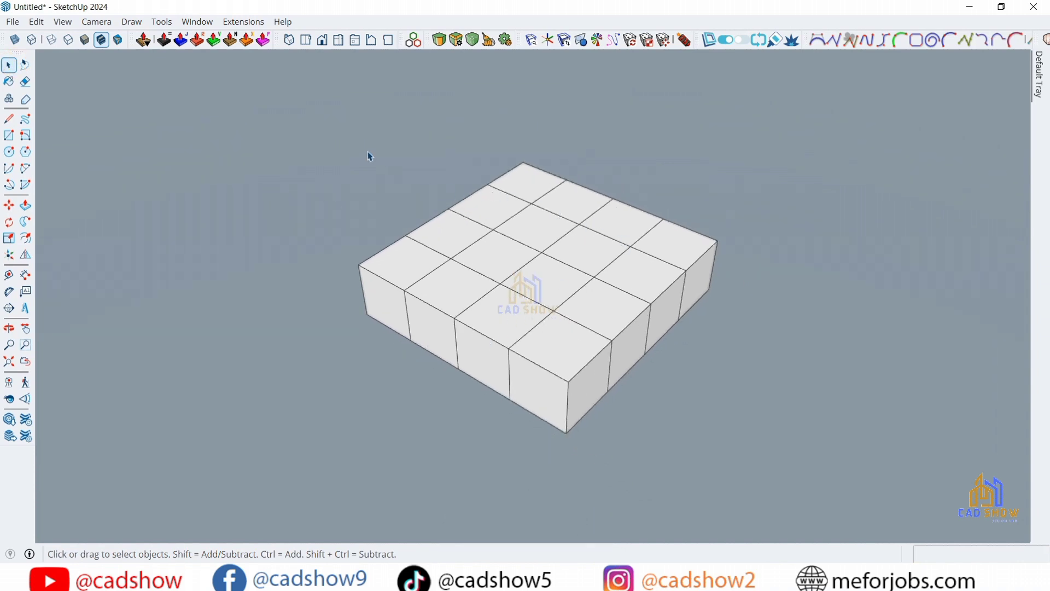
{"action": "left_click_drag", "start_coordinate": [264, 115], "coordinate": [819, 493]}
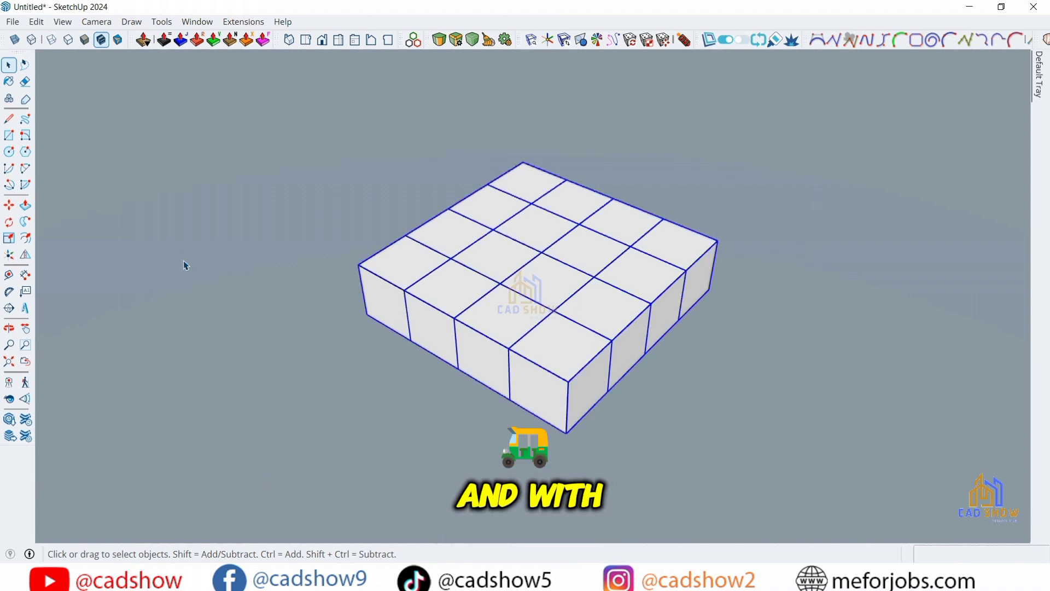
{"action": "left_click", "coordinate": [9, 205]}
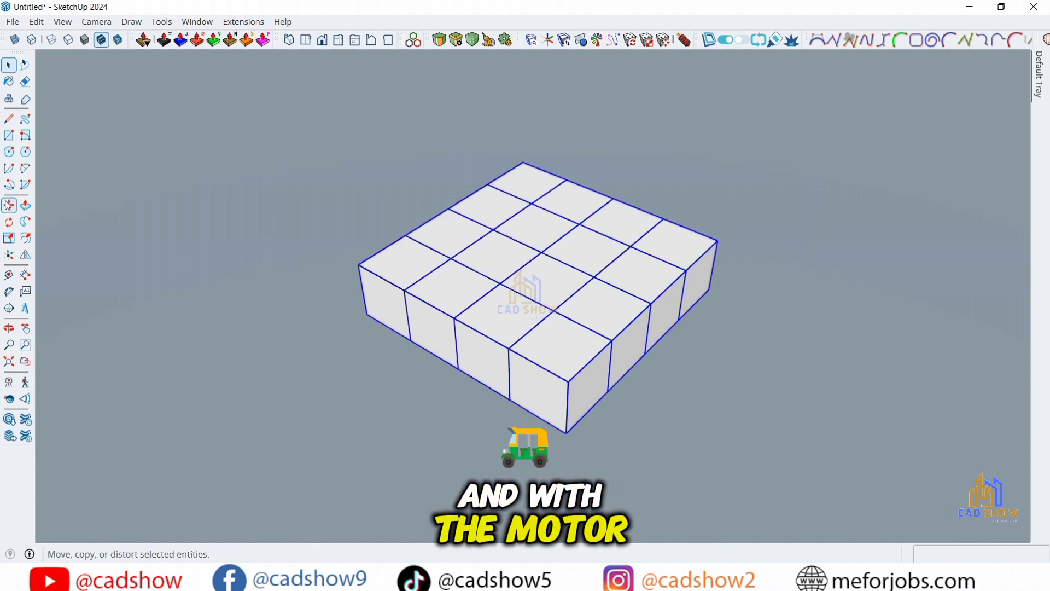
{"action": "key", "text": "ctrl"}
{"action": "left_click", "coordinate": [567, 431]}
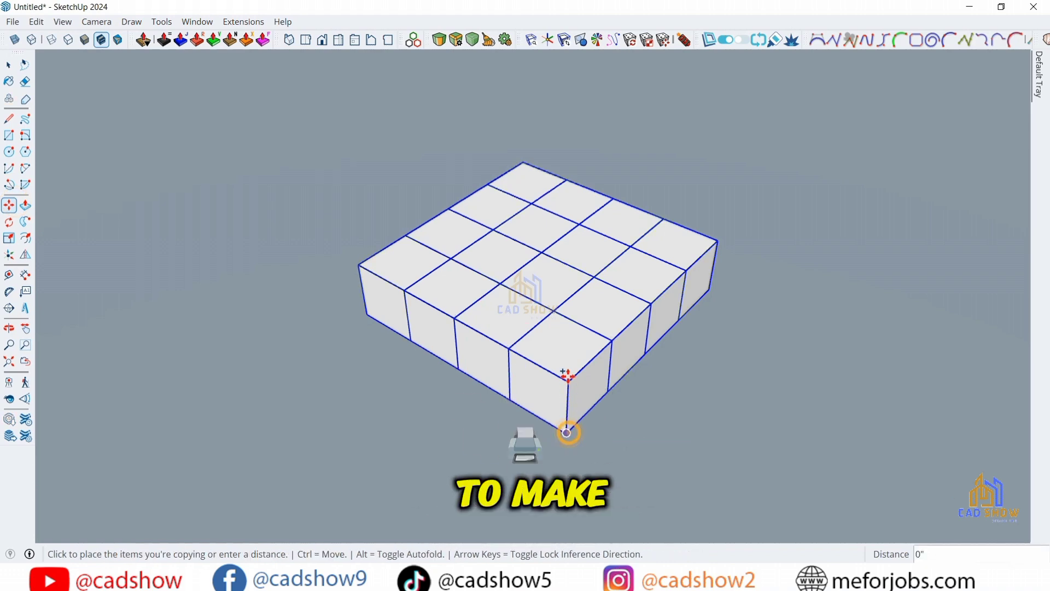
{"action": "type", "text": "12"}
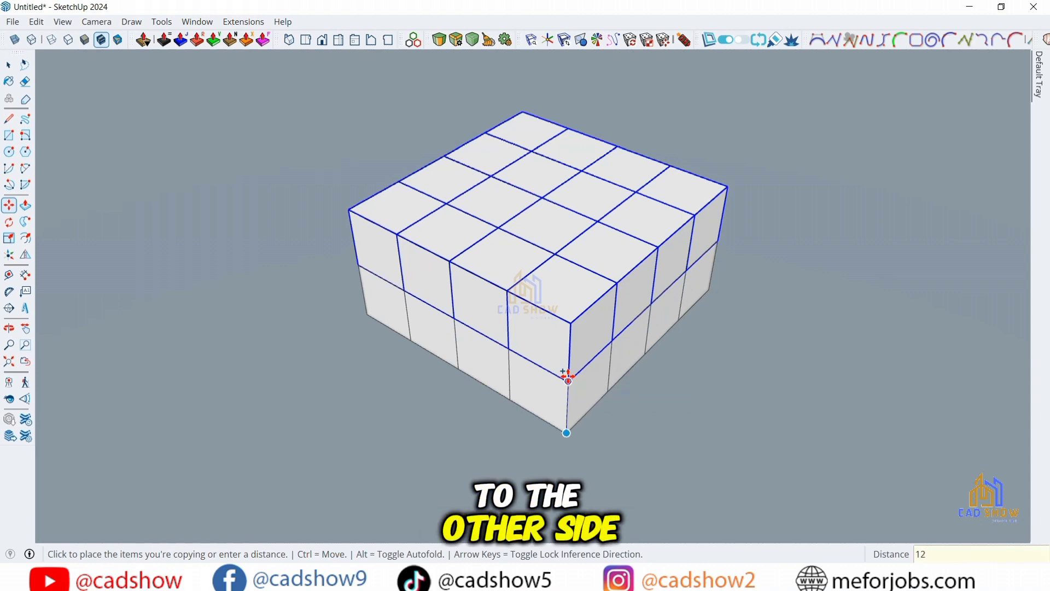
{"action": "key", "text": "Return"}
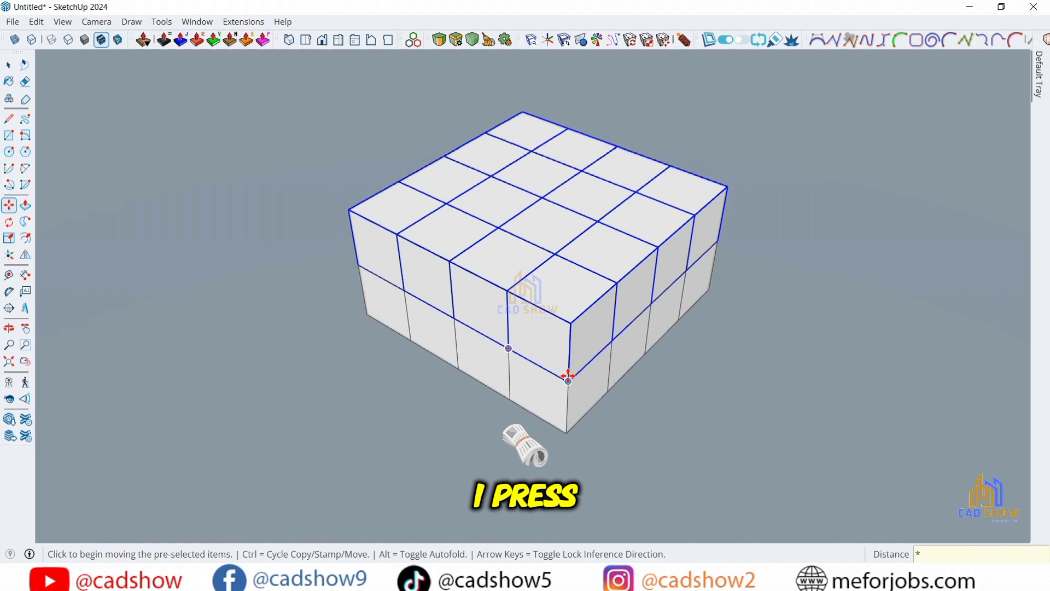
{"action": "key", "text": "Return"}
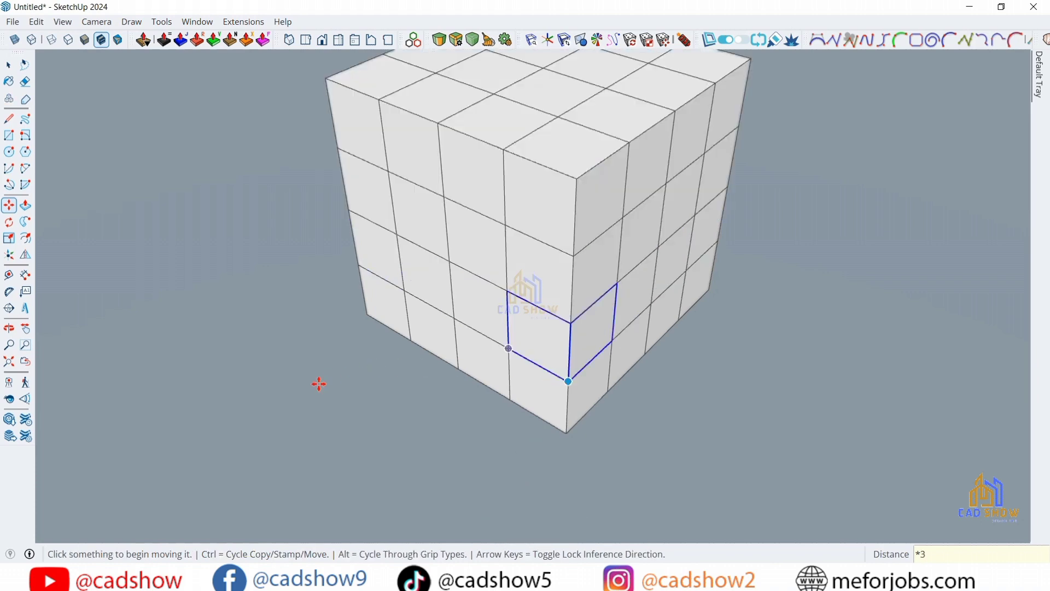
Step: Select all the cubes of the finished four-by-four-by-four block and make them a group
{"action": "scroll", "coordinate": [284, 392], "scroll_direction": "down", "scroll_amount": 2}
{"action": "left_click", "coordinate": [9, 329]}
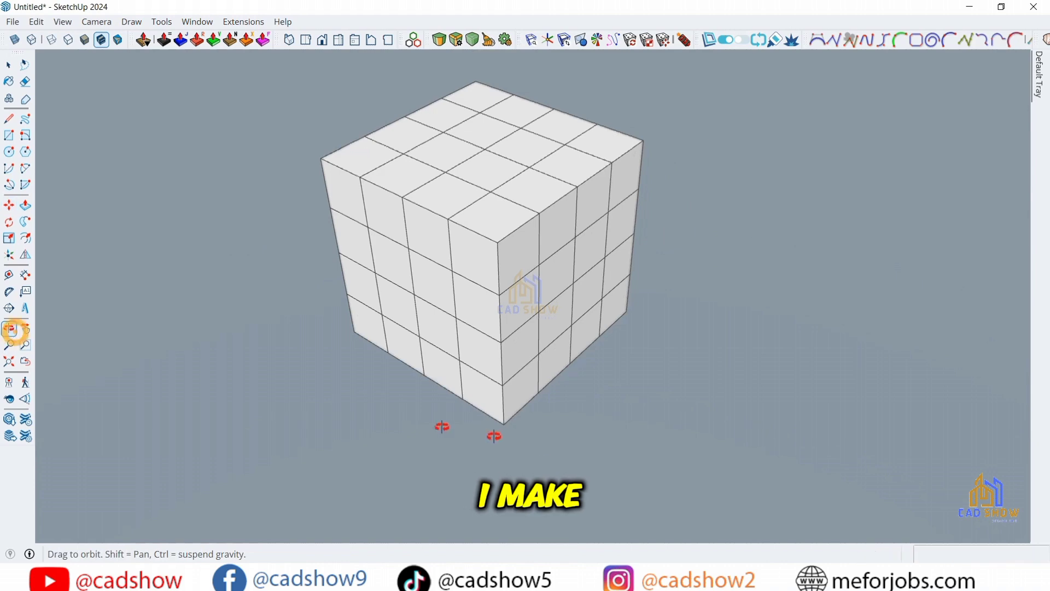
{"action": "left_click_drag", "start_coordinate": [535, 445], "coordinate": [513, 203]}
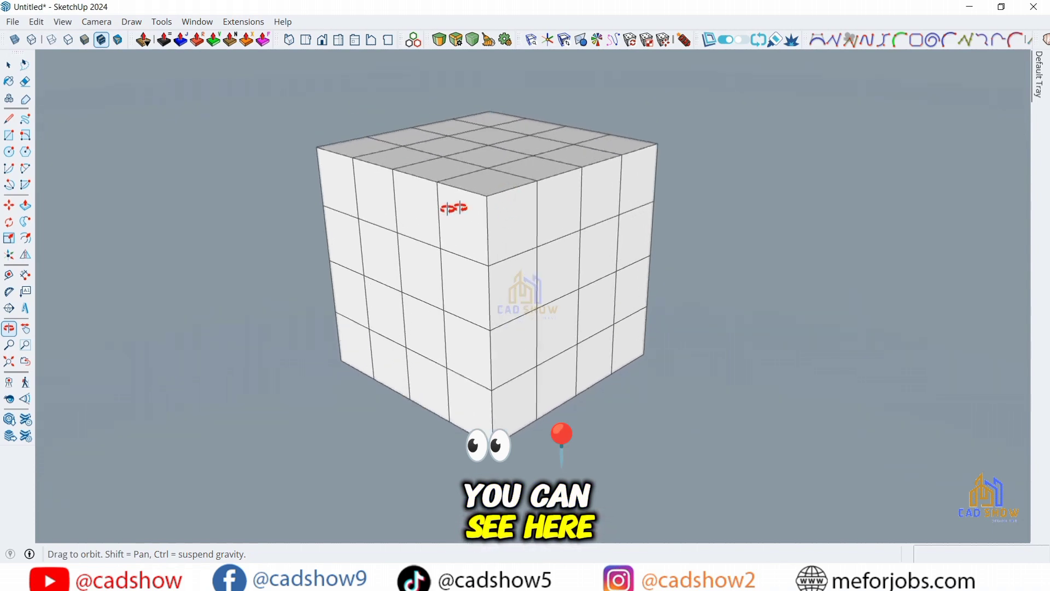
{"action": "left_click_drag", "start_coordinate": [418, 276], "coordinate": [298, 325]}
{"action": "key", "text": "space"}
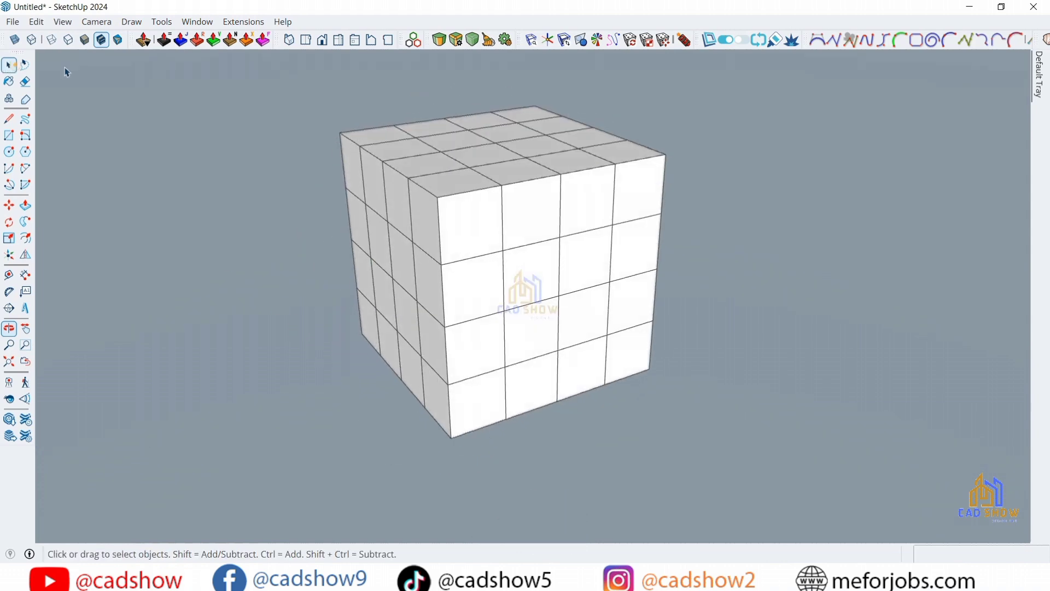
{"action": "left_click_drag", "start_coordinate": [288, 92], "coordinate": [742, 461]}
{"action": "right_click", "coordinate": [523, 232]}
{"action": "left_click", "coordinate": [571, 143]}
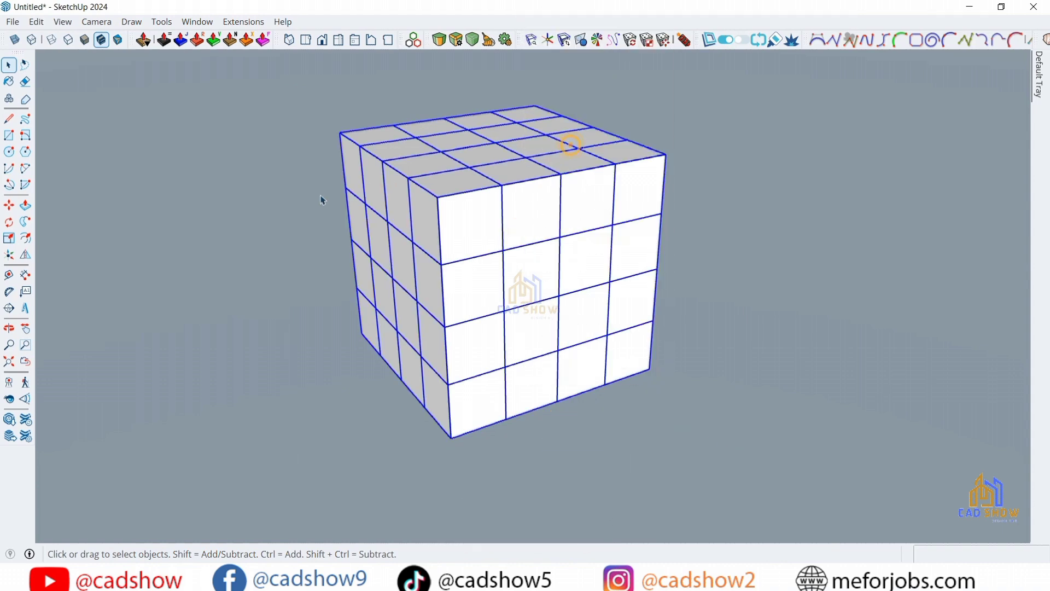
{"action": "left_click", "coordinate": [238, 214]}
Step: Draw a 1' by 1' rectangle over the upper corner square of the block's bright front face
{"action": "scroll", "coordinate": [442, 132], "scroll_direction": "up", "scroll_amount": 1}
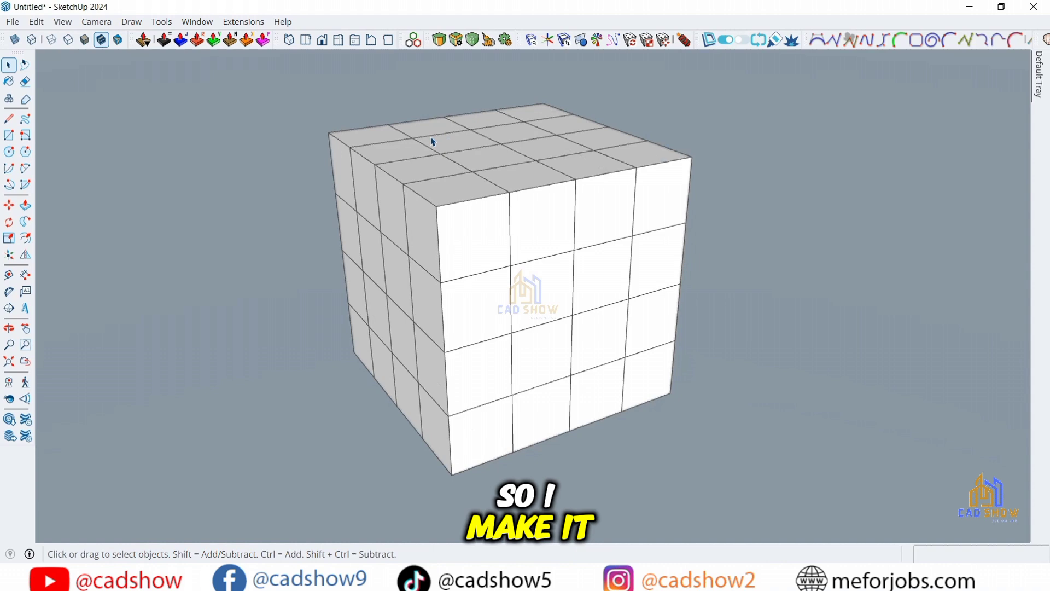
{"action": "left_click", "coordinate": [10, 137]}
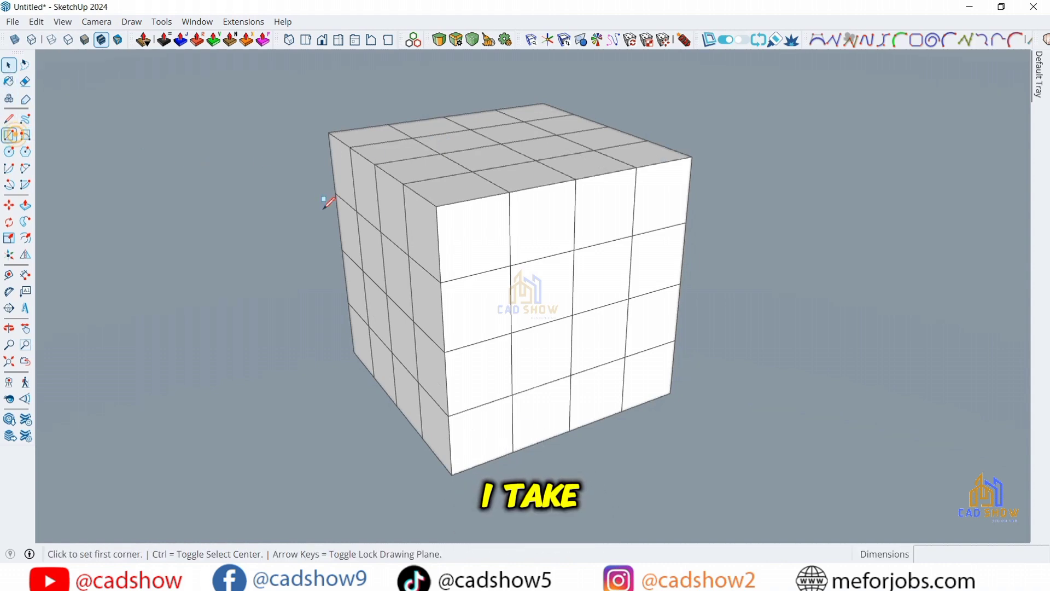
{"action": "left_click", "coordinate": [436, 206]}
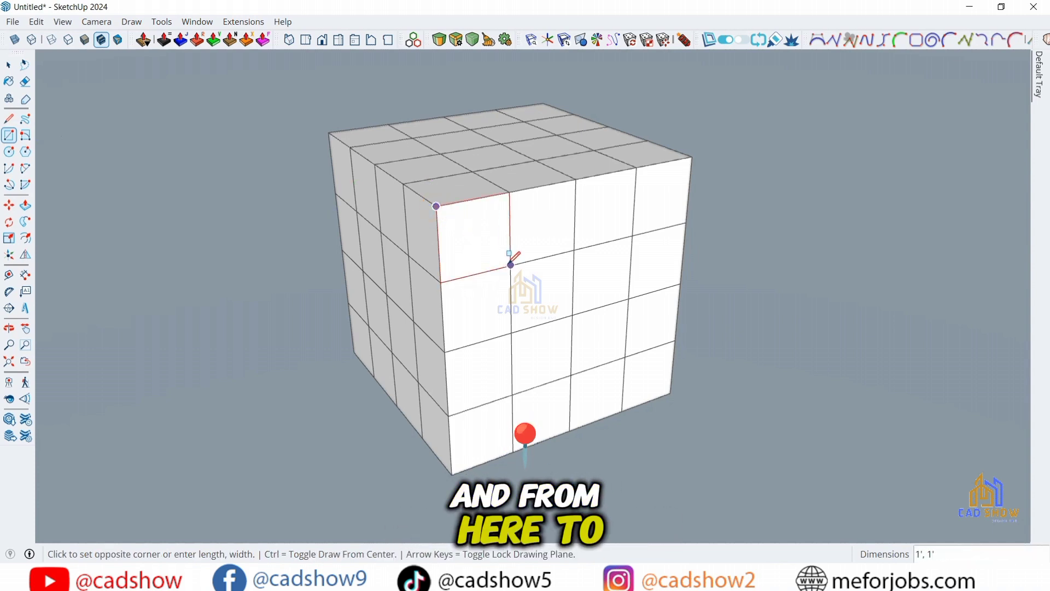
{"action": "left_click", "coordinate": [511, 265]}
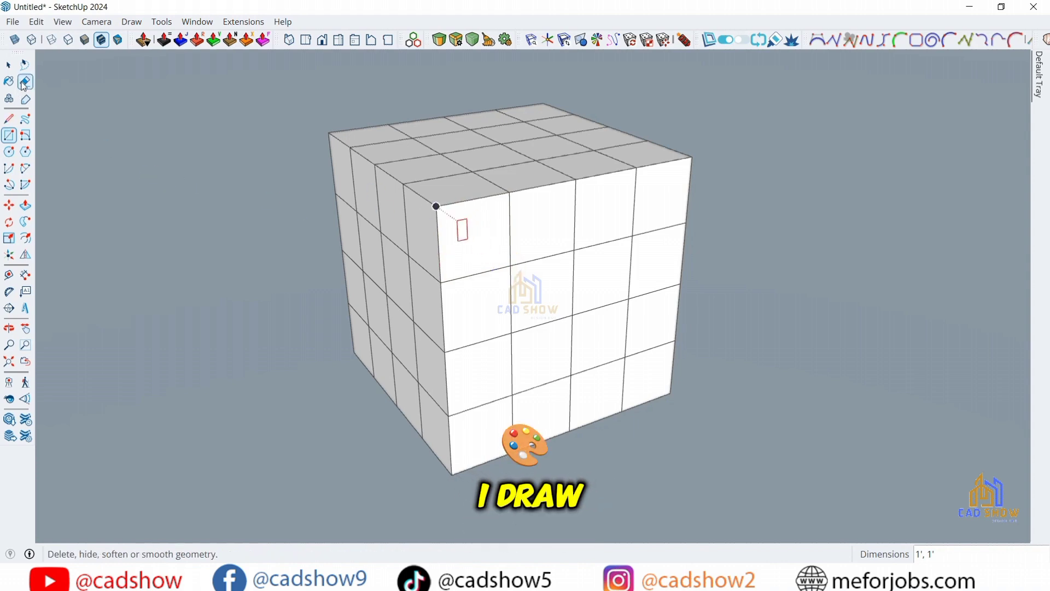
Step: Make the new square face and its edges a component, keeping the default definition settings
{"action": "left_click", "coordinate": [9, 65]}
{"action": "left_click", "coordinate": [461, 231]}
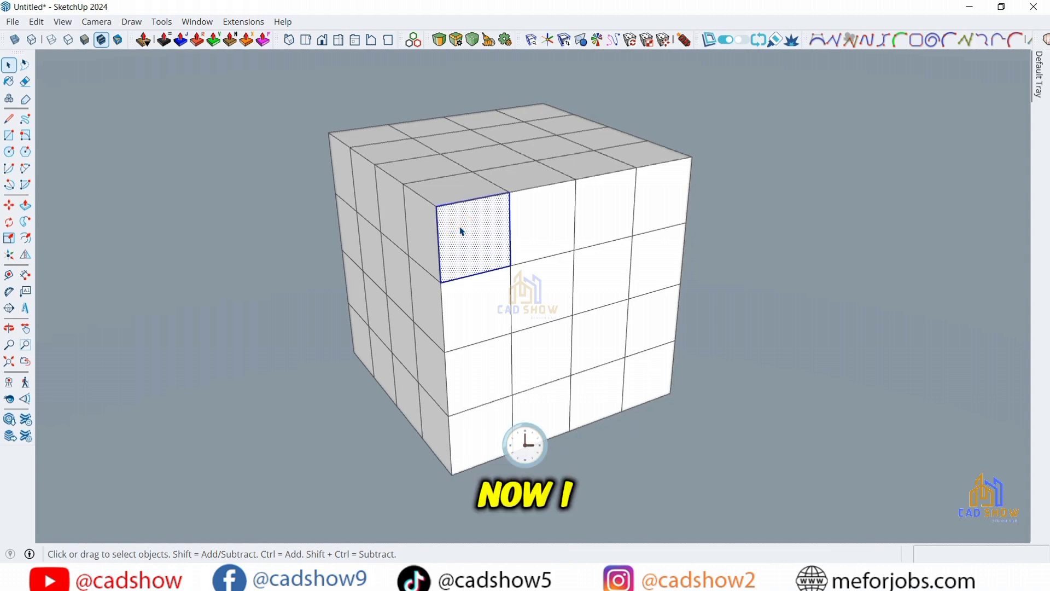
{"action": "right_click", "coordinate": [461, 231]}
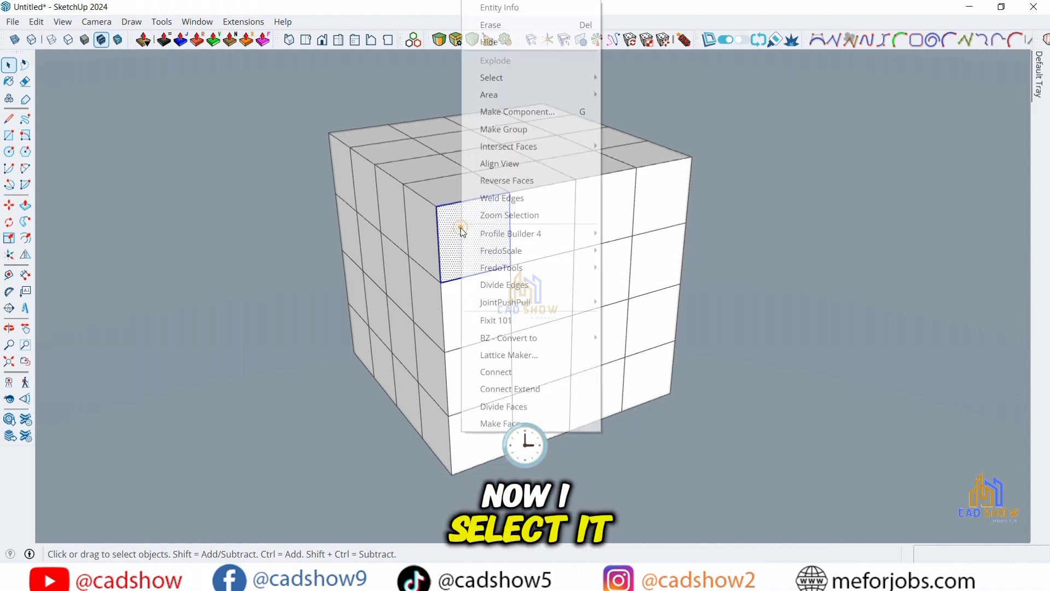
{"action": "left_click", "coordinate": [503, 112]}
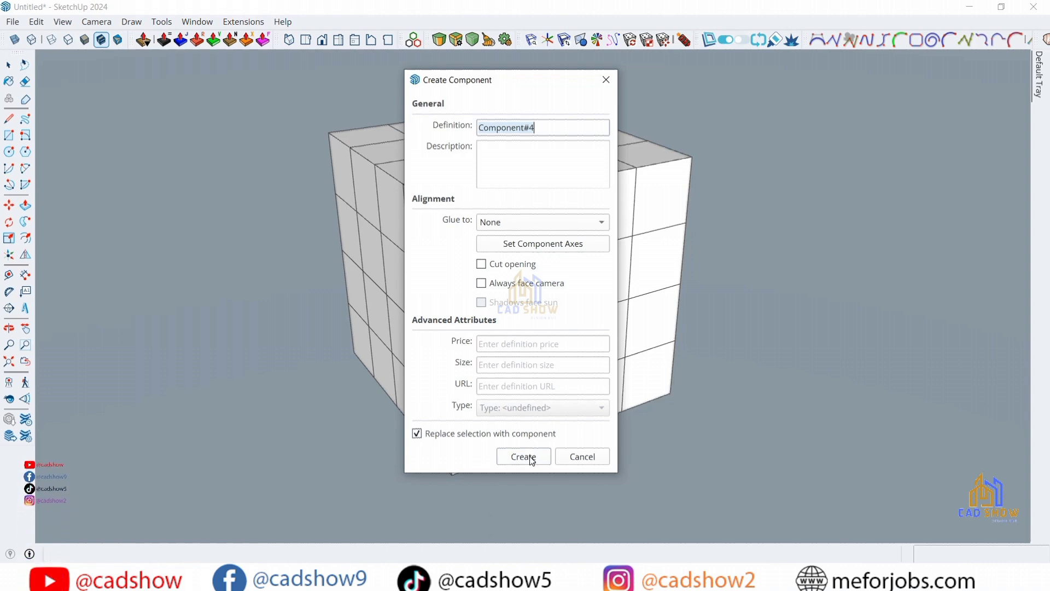
{"action": "left_click", "coordinate": [528, 458]}
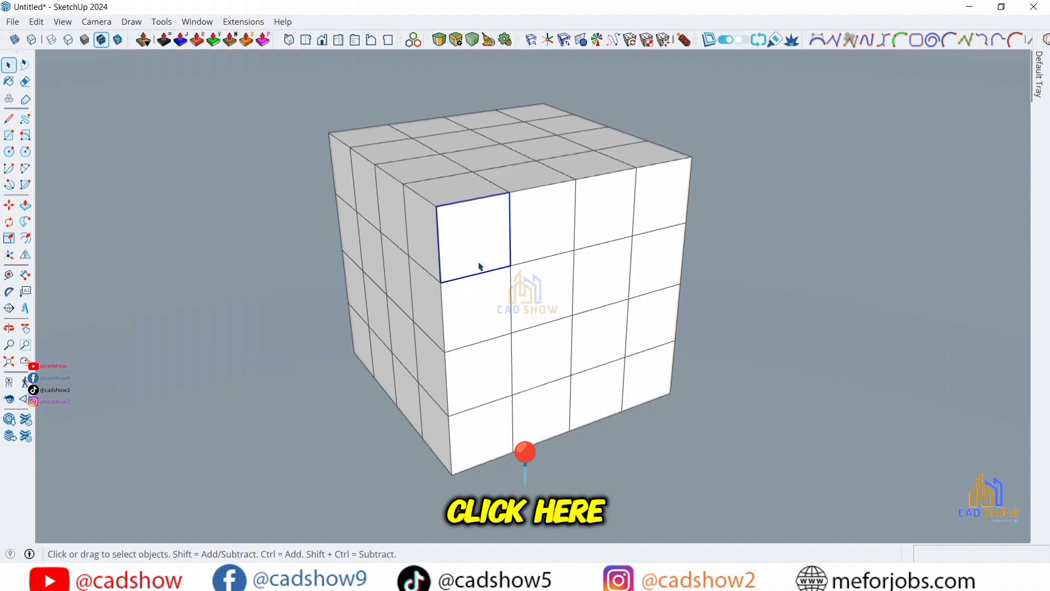
Step: Copy the square component 12 inches along the green axis and multiply by 3 to form a row of four squares
{"action": "left_click", "coordinate": [8, 204]}
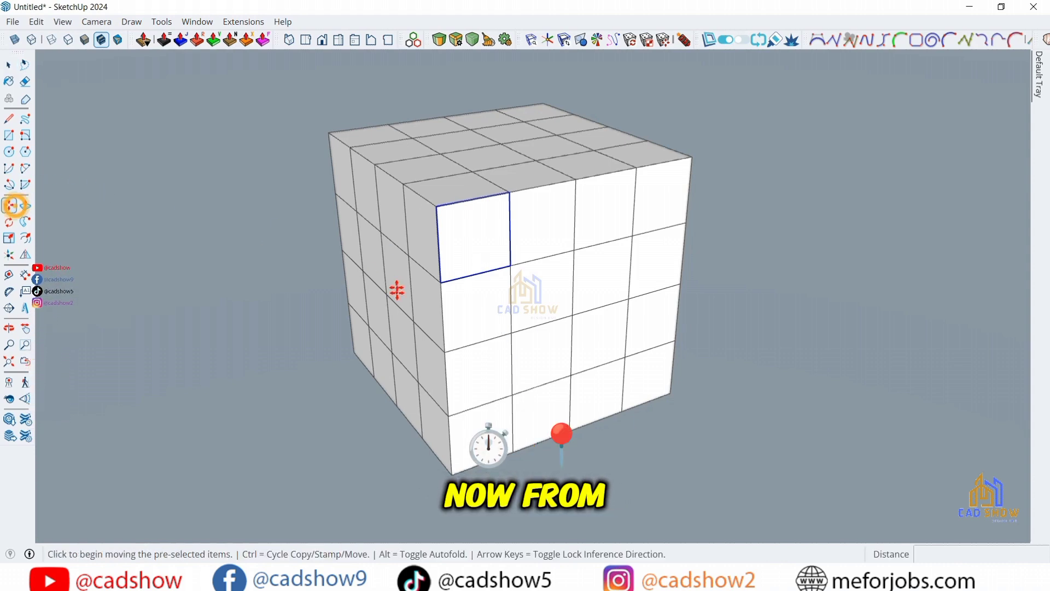
{"action": "key", "text": "ctrl"}
{"action": "left_click", "coordinate": [440, 281]}
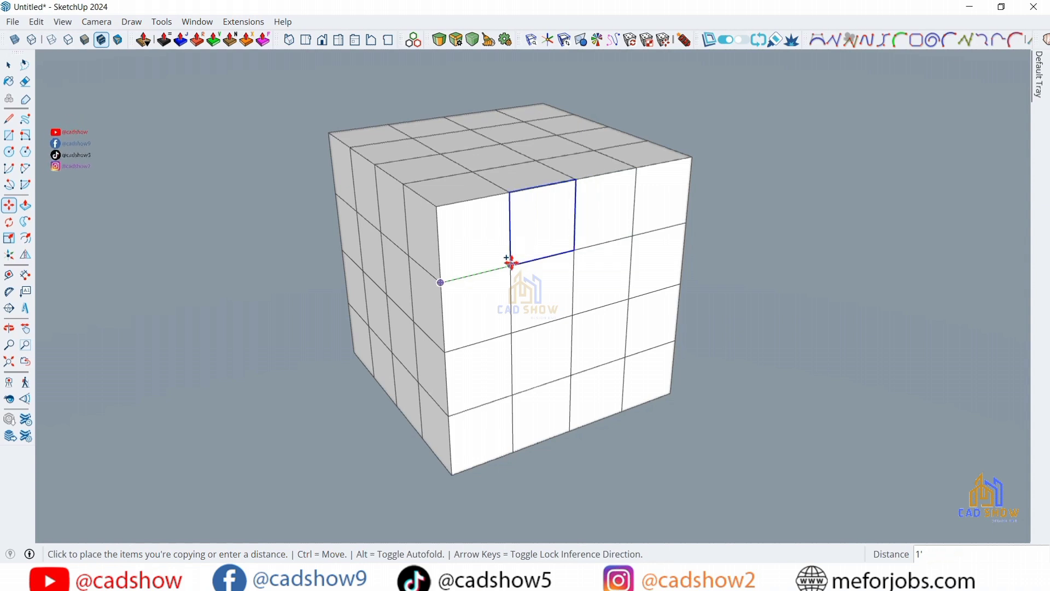
{"action": "type", "text": "12"}
{"action": "key", "text": "Return"}
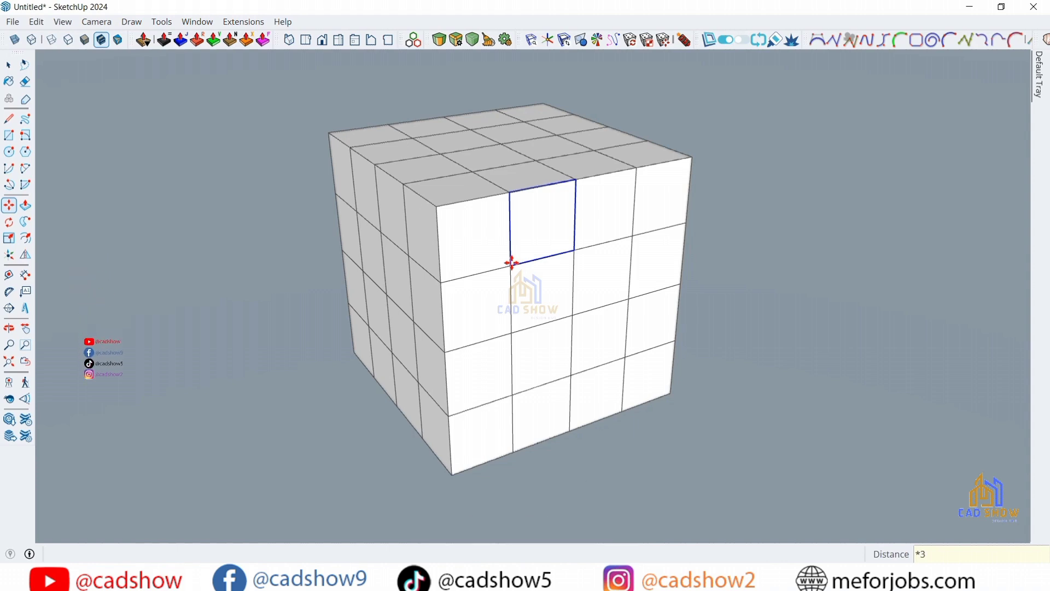
{"action": "key", "text": "Return"}
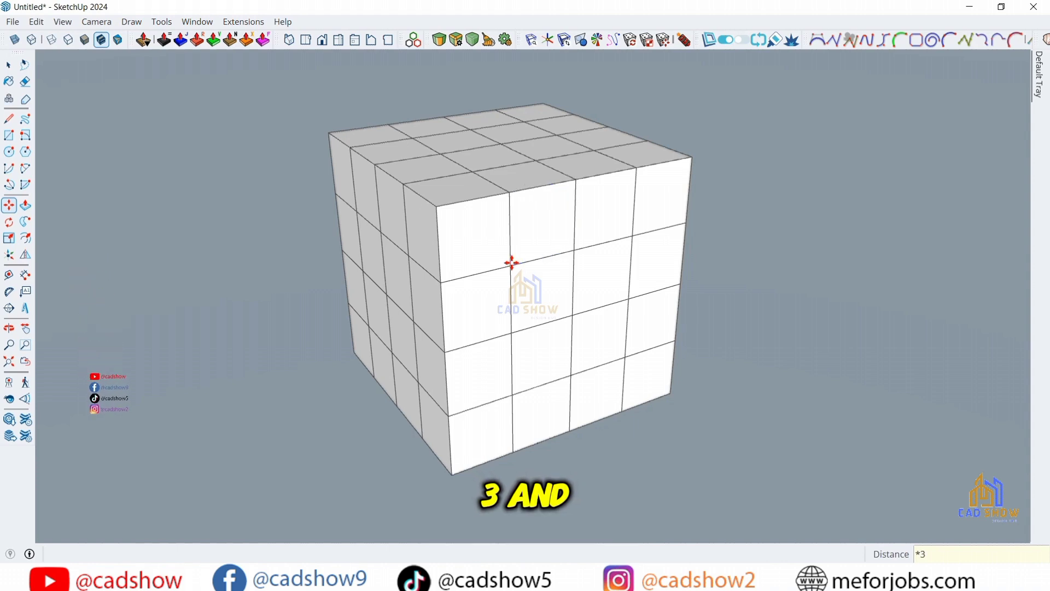
Step: Hide the grouped cube block, leaving the row of square components
{"action": "left_click", "coordinate": [9, 65]}
{"action": "left_click", "coordinate": [393, 148]}
{"action": "right_click", "coordinate": [400, 147]}
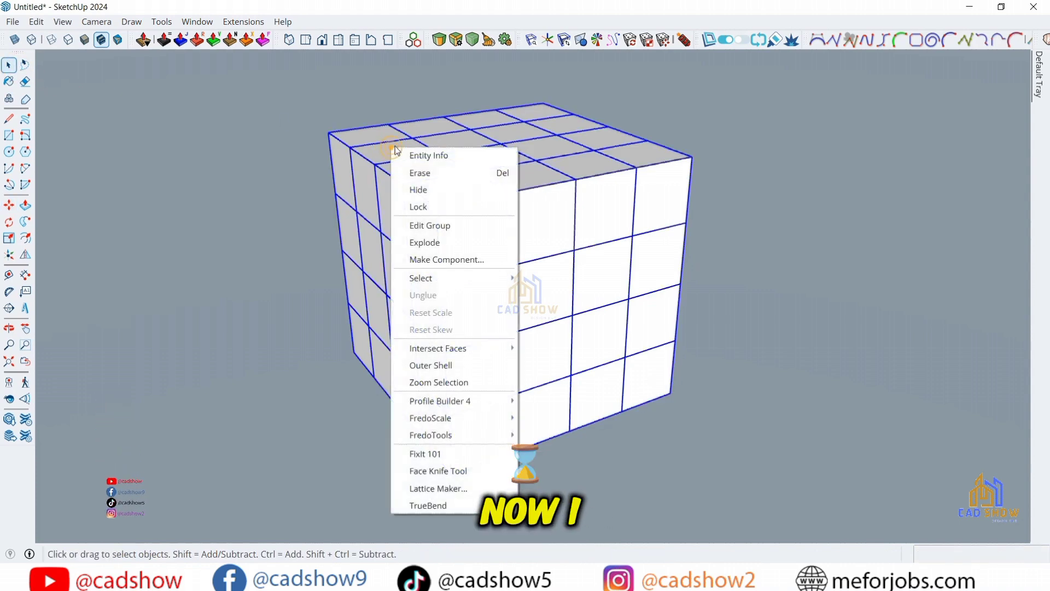
{"action": "left_click", "coordinate": [418, 190]}
Step: Copy the row of four squares 12 inches downward and multiply by 3 to form a four-by-four grid
{"action": "left_click_drag", "start_coordinate": [391, 129], "coordinate": [739, 323]}
{"action": "left_click", "coordinate": [10, 205]}
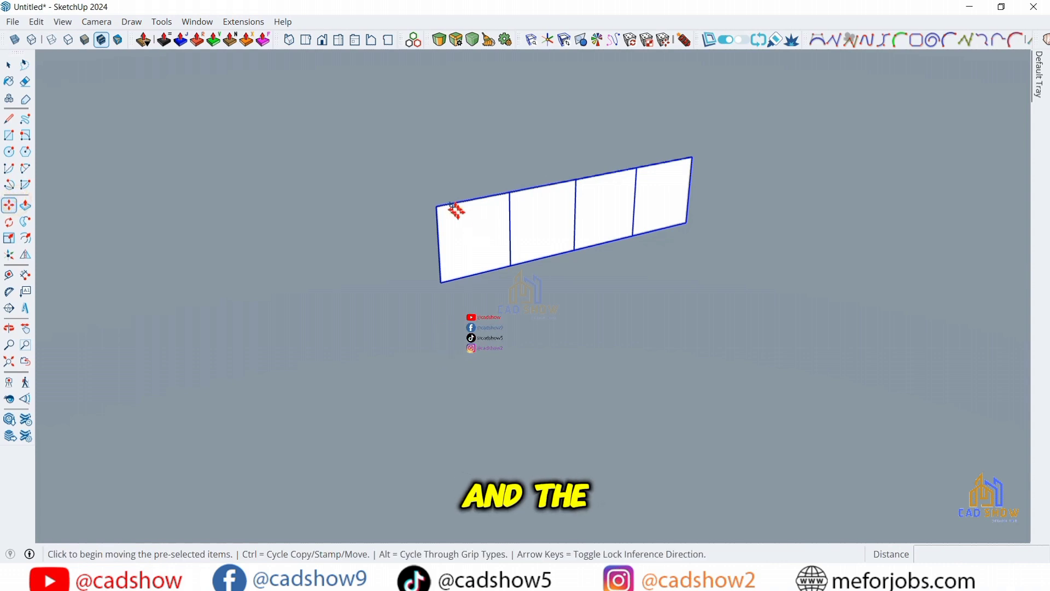
{"action": "left_click", "coordinate": [461, 221]}
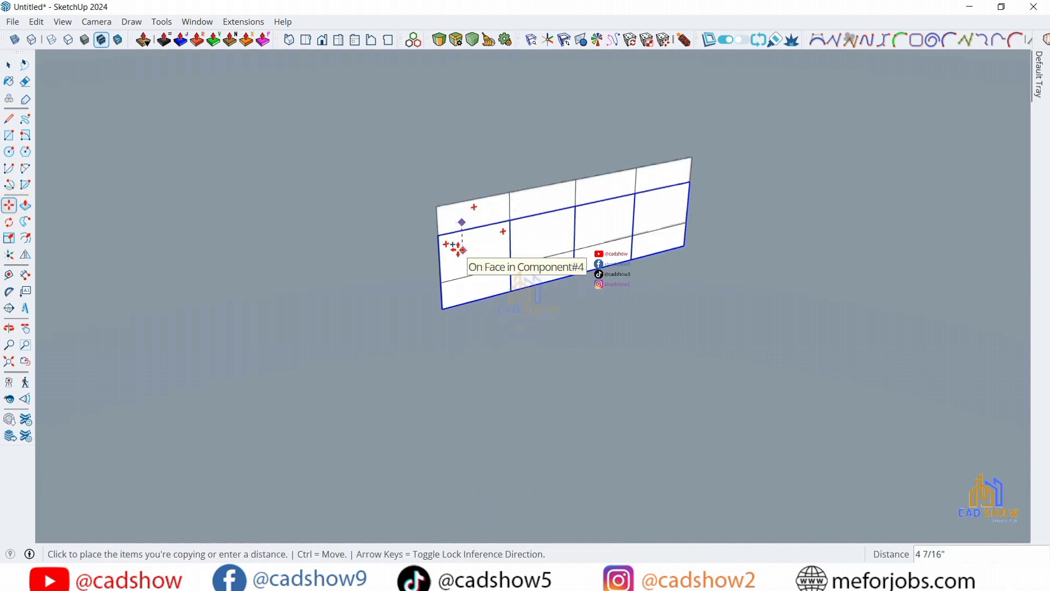
{"action": "type", "text": "12"}
{"action": "key", "text": "Return"}
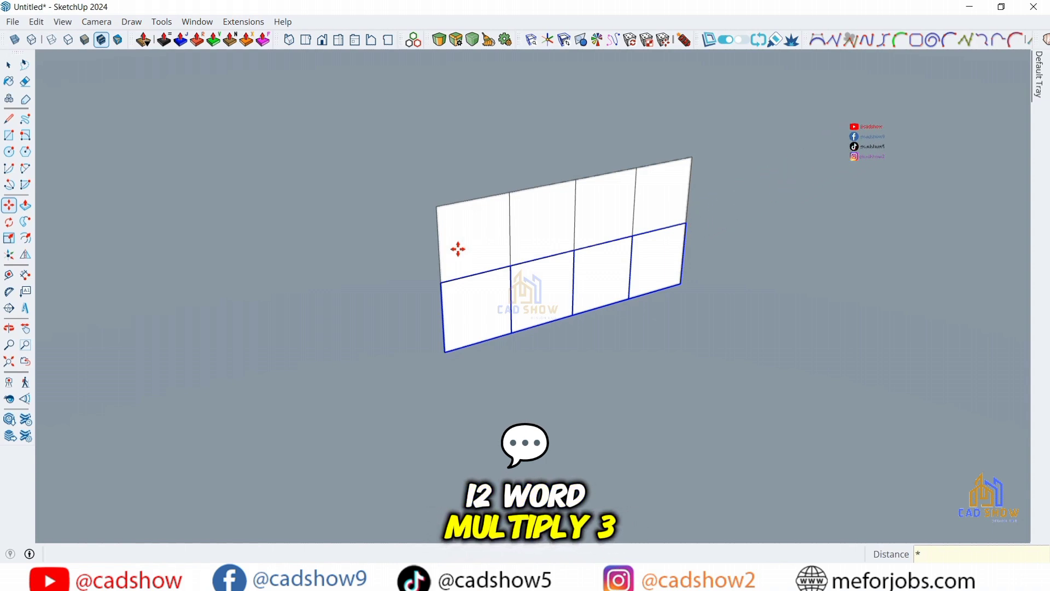
{"action": "key", "text": "Return"}
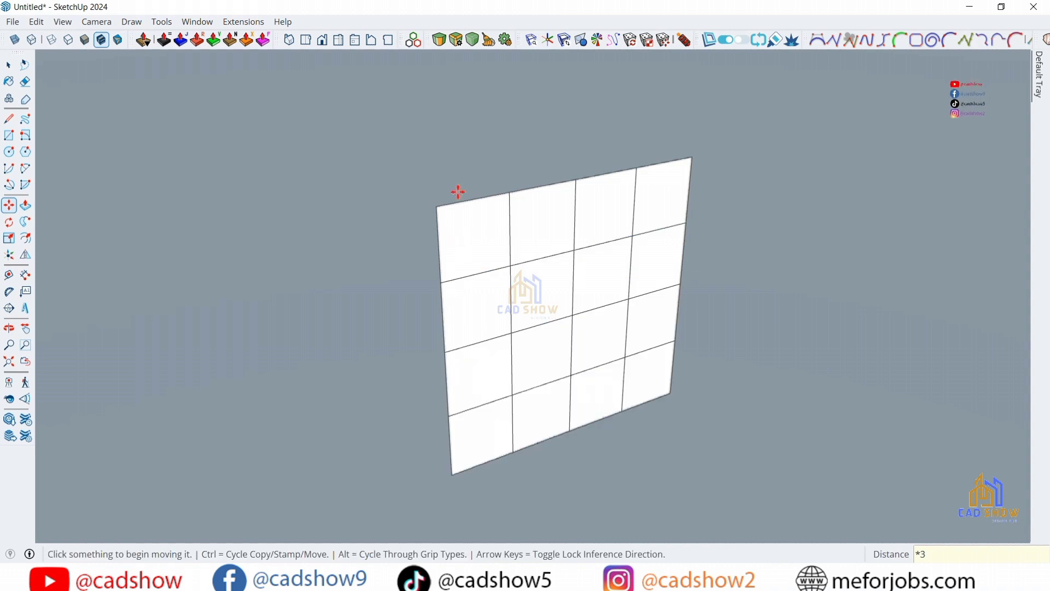
Step: Select all the squares of the four-by-four grid and make them a group
{"action": "key", "text": "space"}
{"action": "left_click_drag", "start_coordinate": [374, 161], "coordinate": [387, 122]}
{"action": "right_click", "coordinate": [542, 225]}
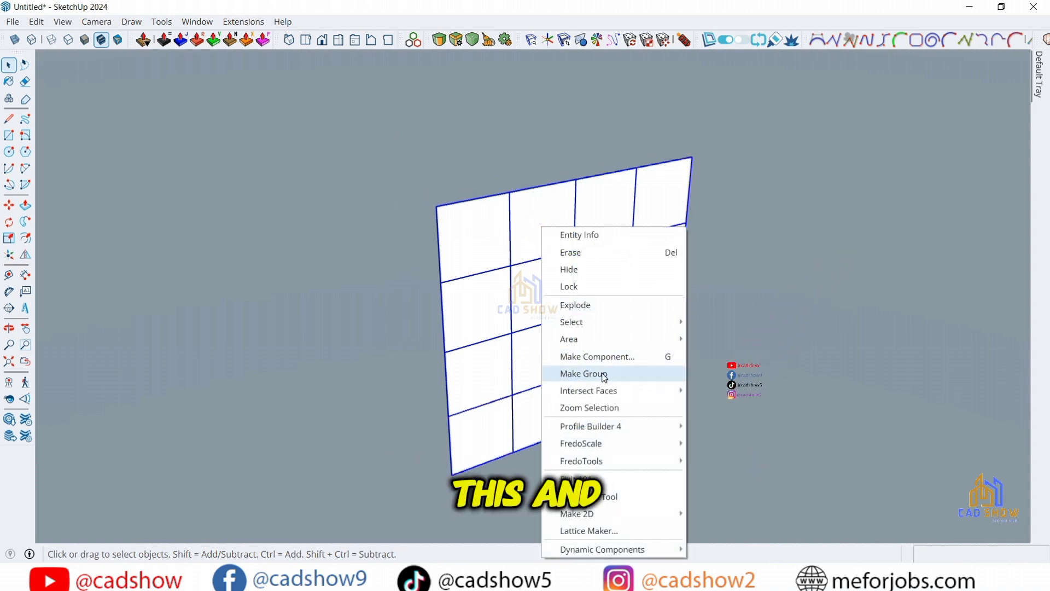
{"action": "left_click", "coordinate": [584, 373]}
{"action": "left_click", "coordinate": [417, 226]}
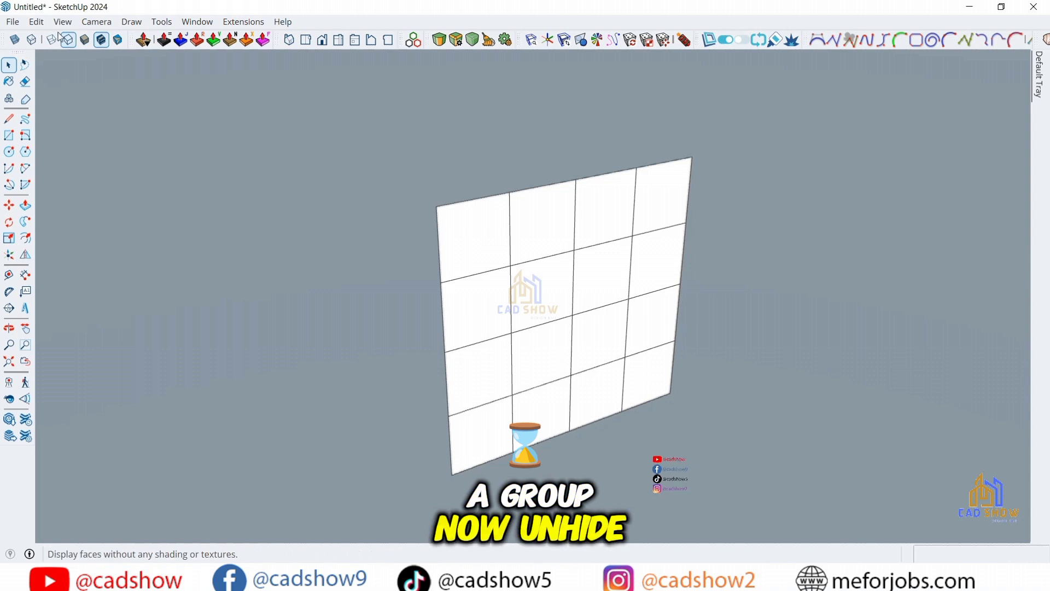
Step: Unhide the last hidden object to bring back the cube block
{"action": "left_click", "coordinate": [34, 21]}
{"action": "mouse_move", "coordinate": [133, 247]}
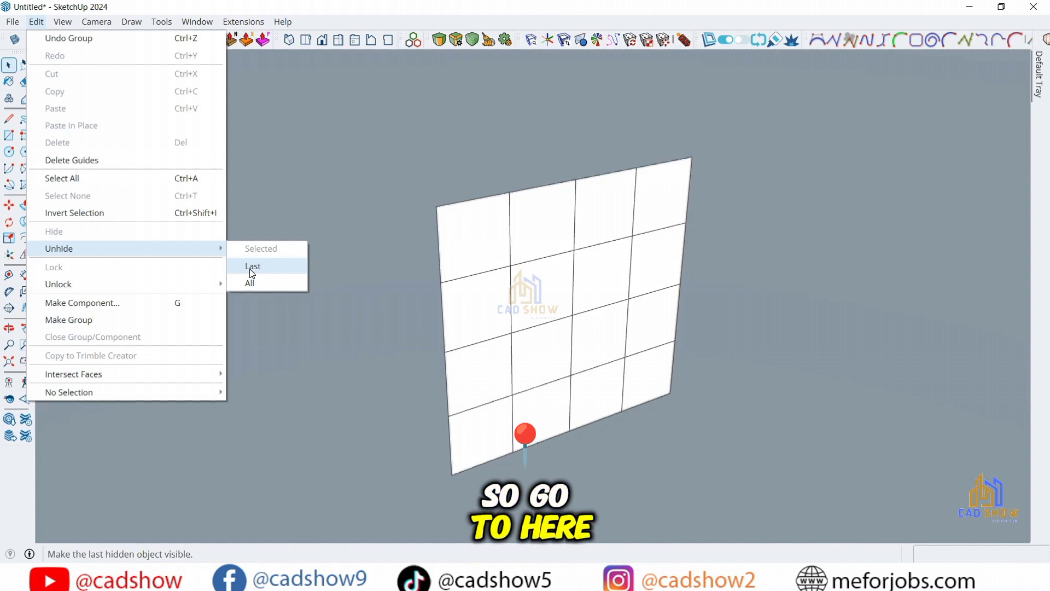
{"action": "left_click", "coordinate": [252, 268]}
{"action": "scroll", "coordinate": [533, 184], "scroll_direction": "down", "scroll_amount": 1}
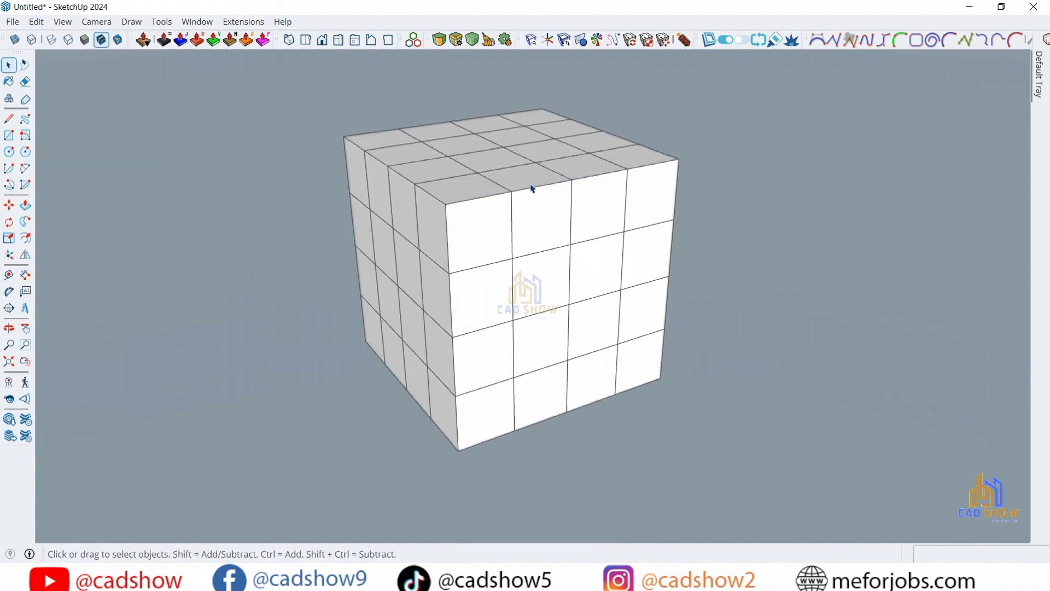
Step: Flip a copy of the front four-by-four grid group across the red plane to the opposite side of the cube, with a 2' offset
{"action": "left_click", "coordinate": [523, 230]}
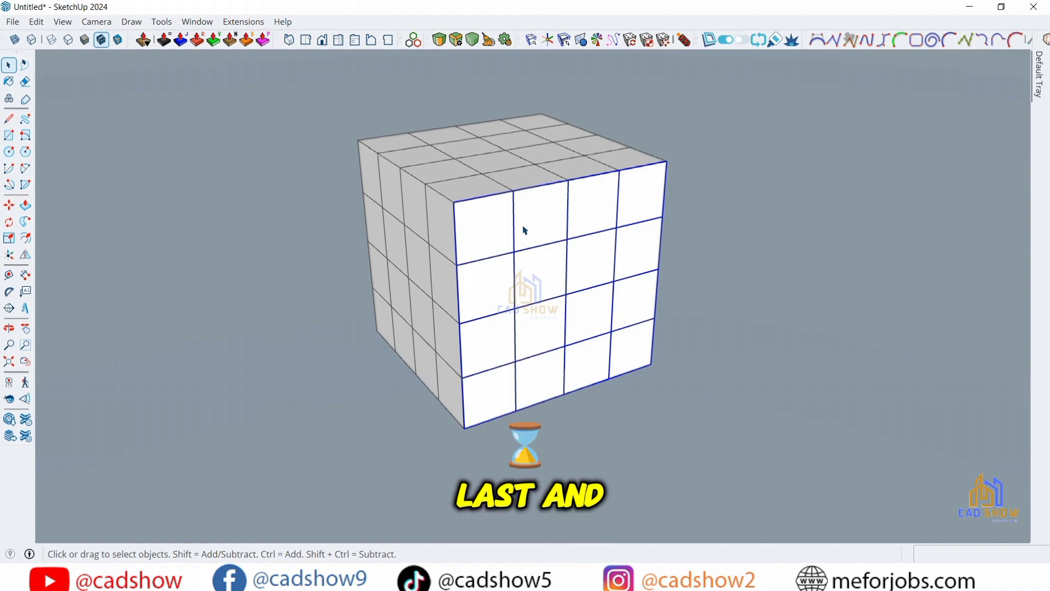
{"action": "left_click", "coordinate": [26, 255]}
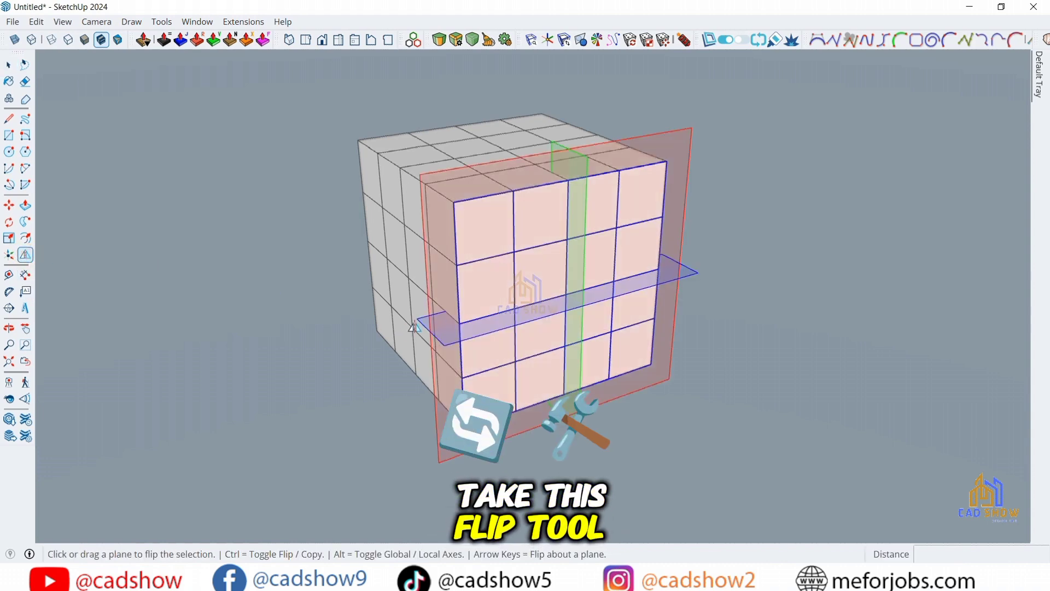
{"action": "key", "text": "ctrl"}
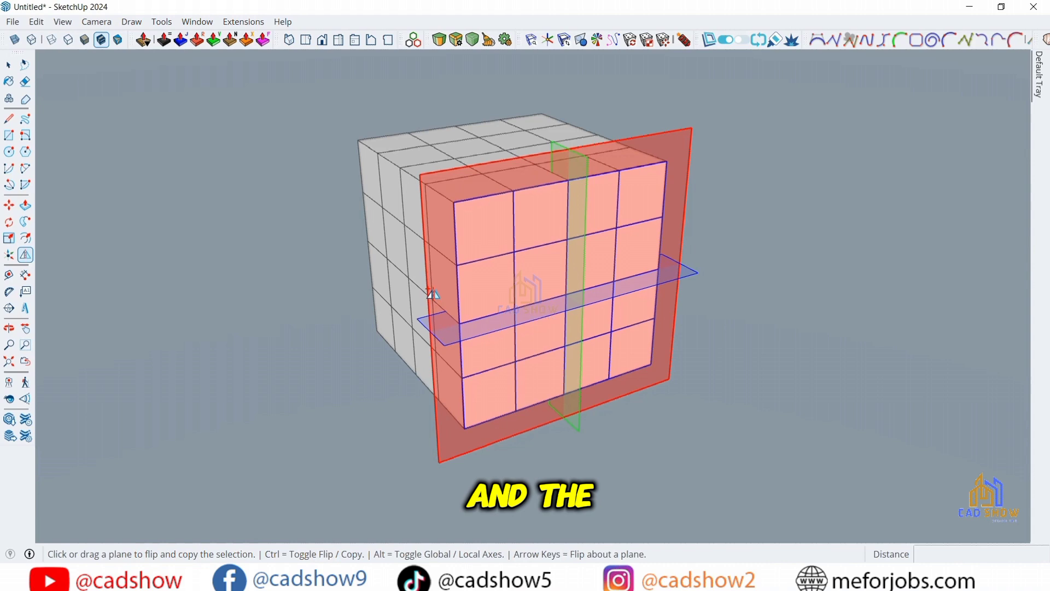
{"action": "left_click", "coordinate": [402, 282]}
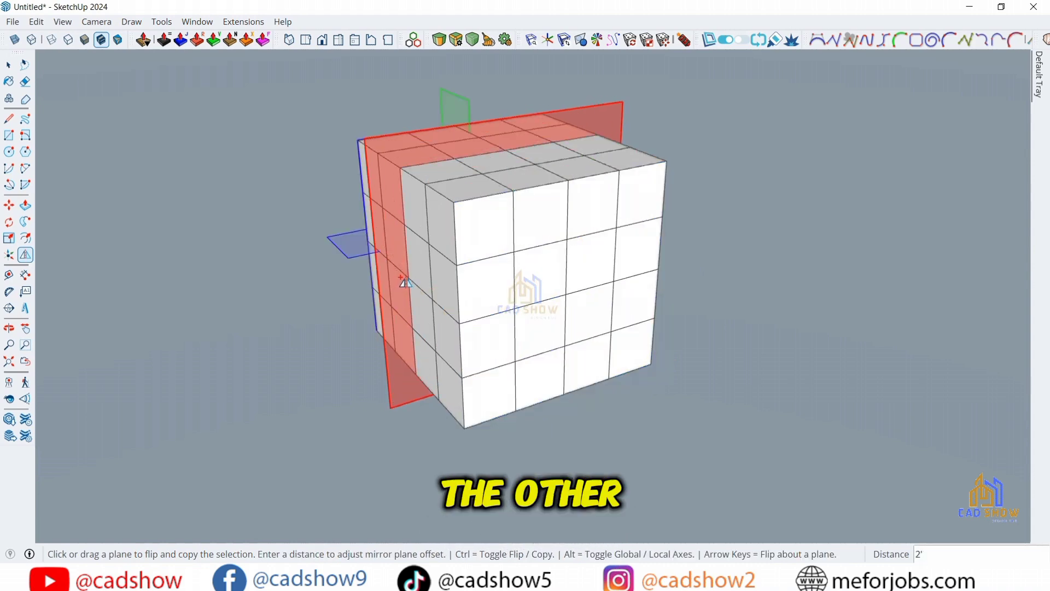
Step: Rotate the mirrored grid group 90 degrees about the cube's upper corner so it lies on the top face
{"action": "middle_click_drag", "start_coordinate": [286, 398], "coordinate": [520, 343]}
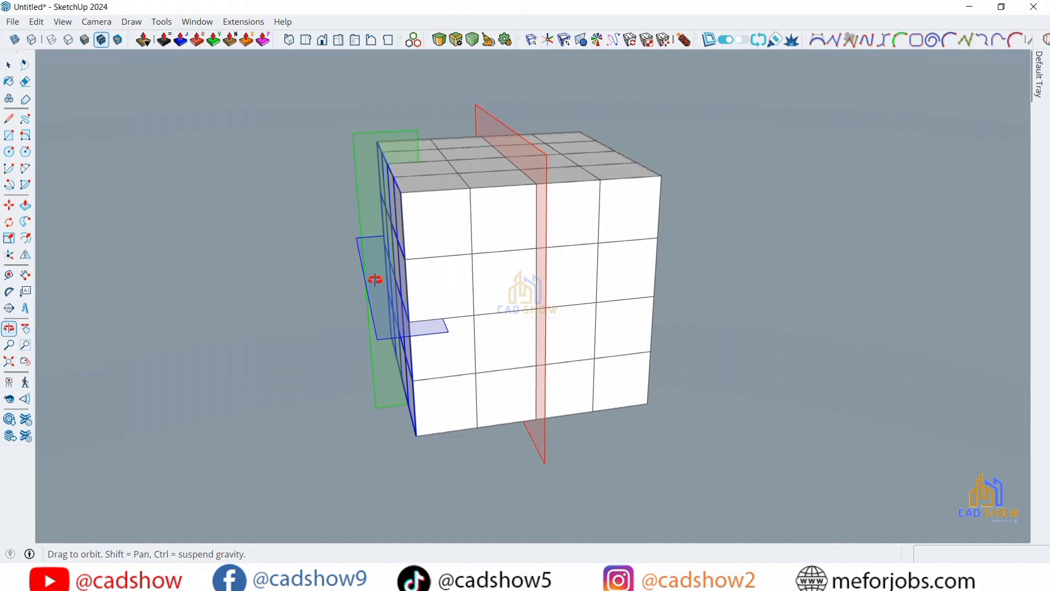
{"action": "left_click", "coordinate": [9, 223]}
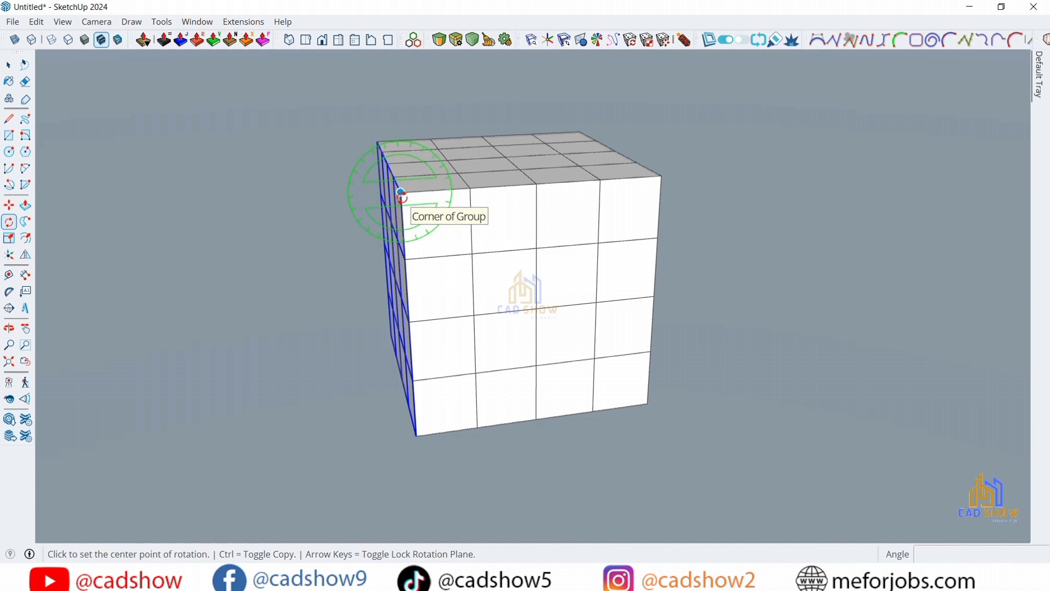
{"action": "left_click", "coordinate": [401, 192]}
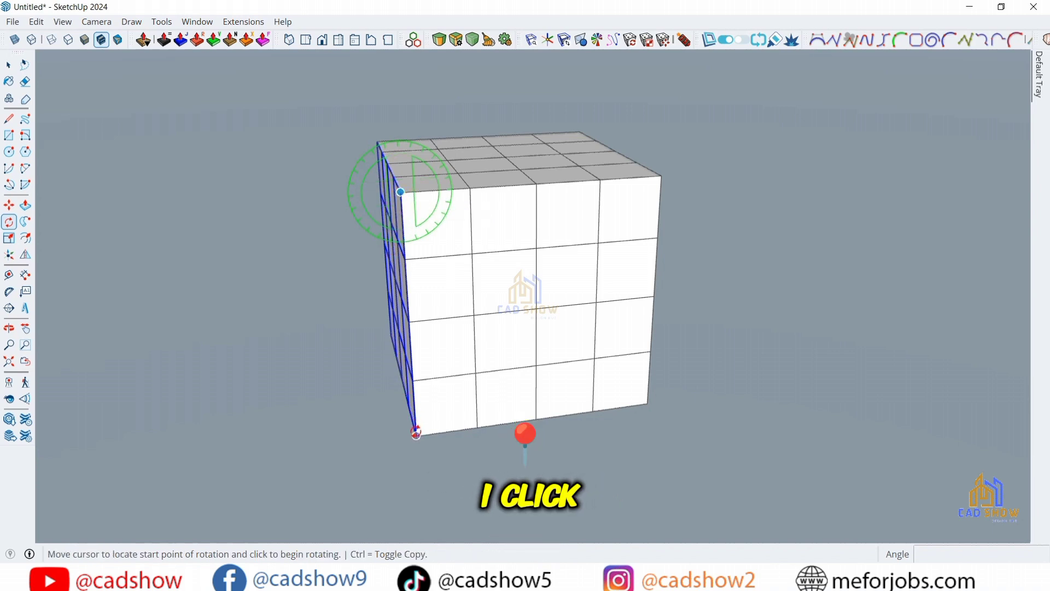
{"action": "left_click", "coordinate": [416, 433]}
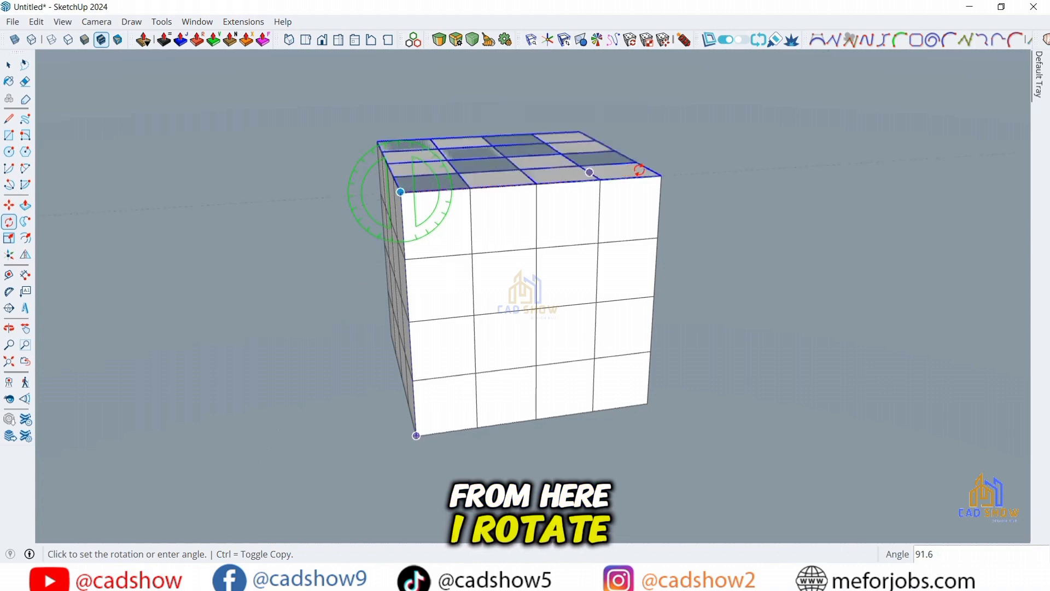
{"action": "left_click", "coordinate": [659, 175]}
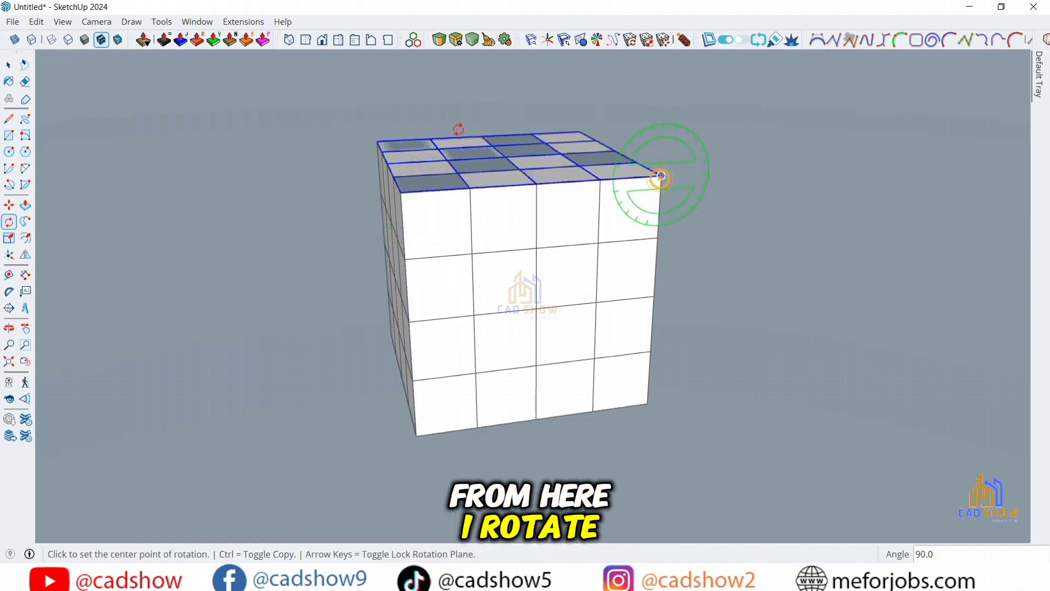
Step: Flip a copy of the top grid group across the red plane to the cube's bottom, with a 2' mirror plane offset
{"action": "left_click", "coordinate": [8, 65]}
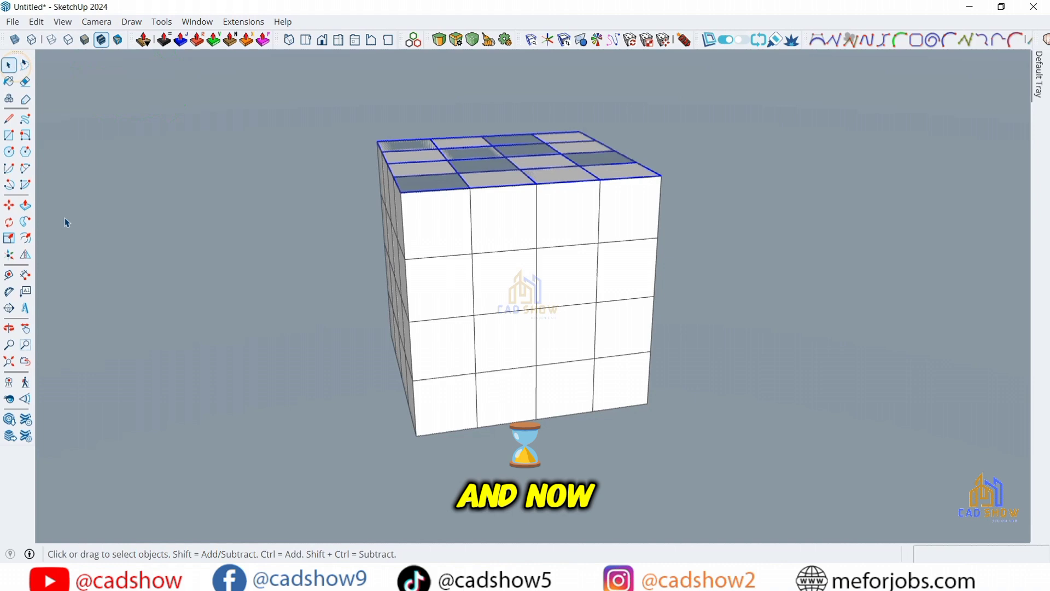
{"action": "left_click", "coordinate": [25, 254]}
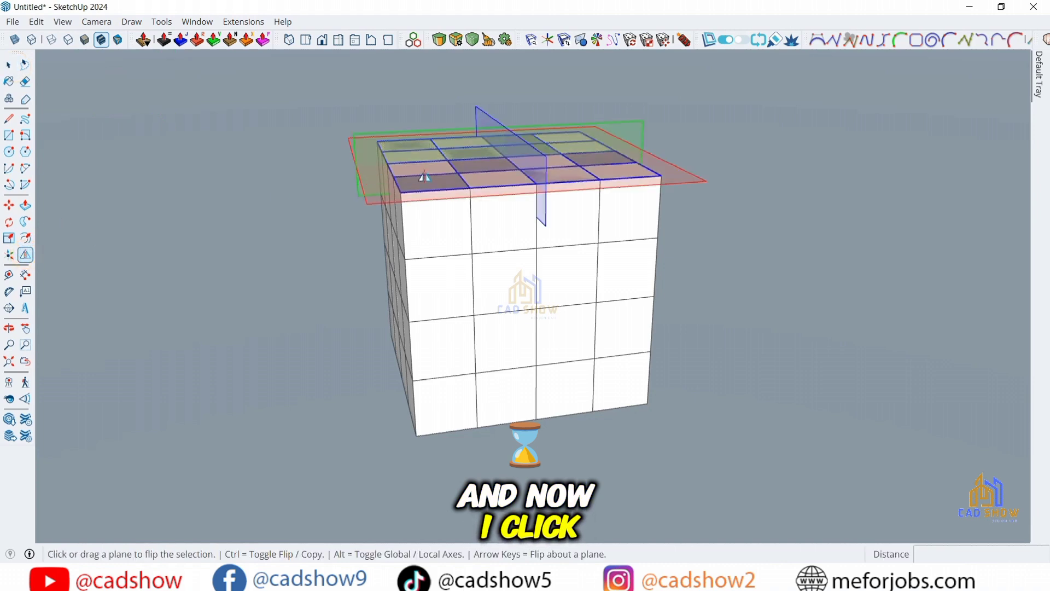
{"action": "left_click", "coordinate": [361, 192]}
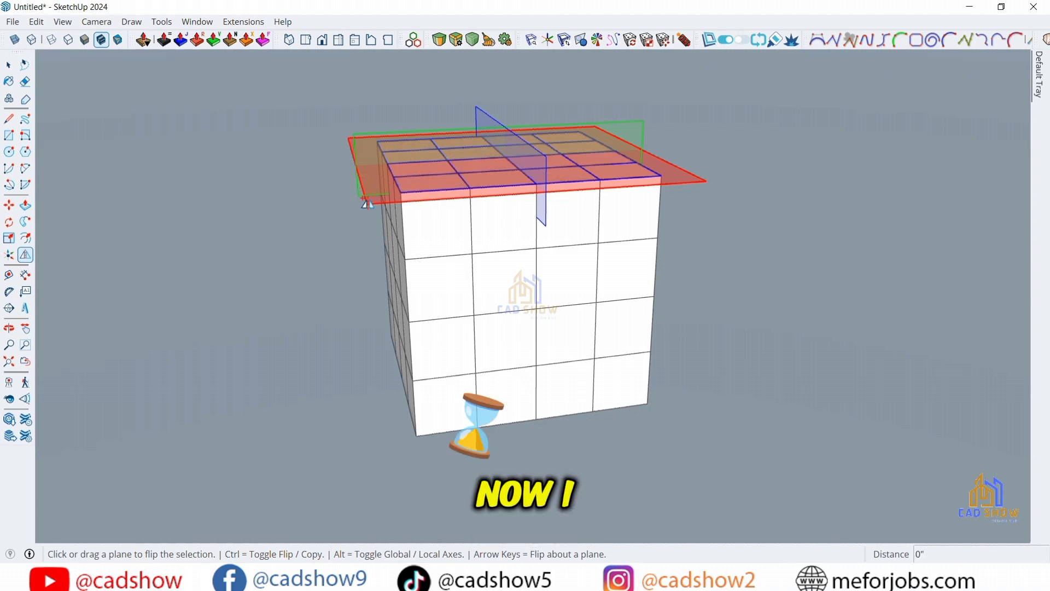
{"action": "key", "text": "ctrl"}
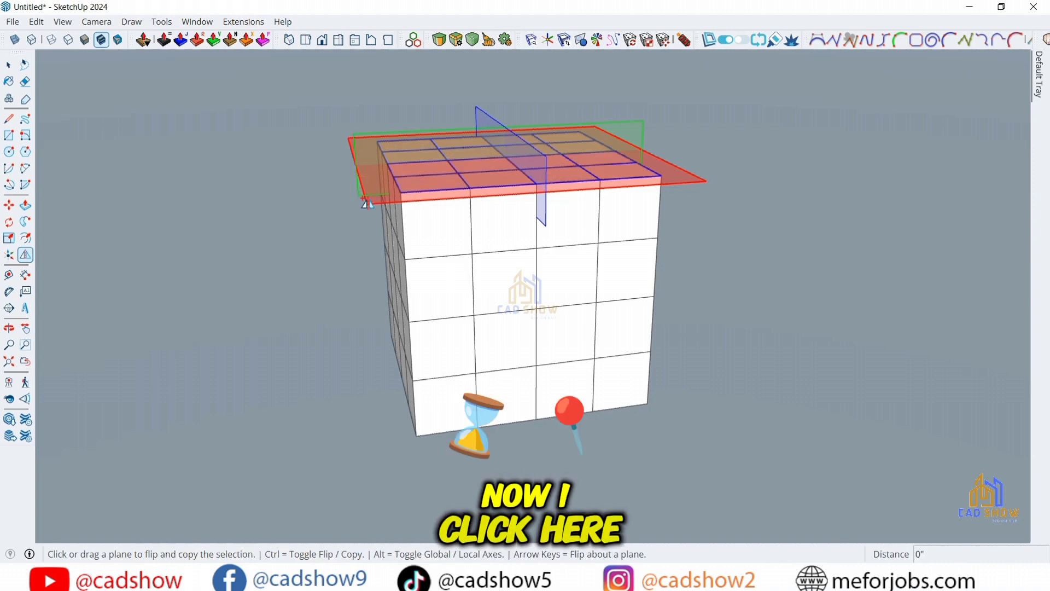
{"action": "left_click", "coordinate": [412, 321]}
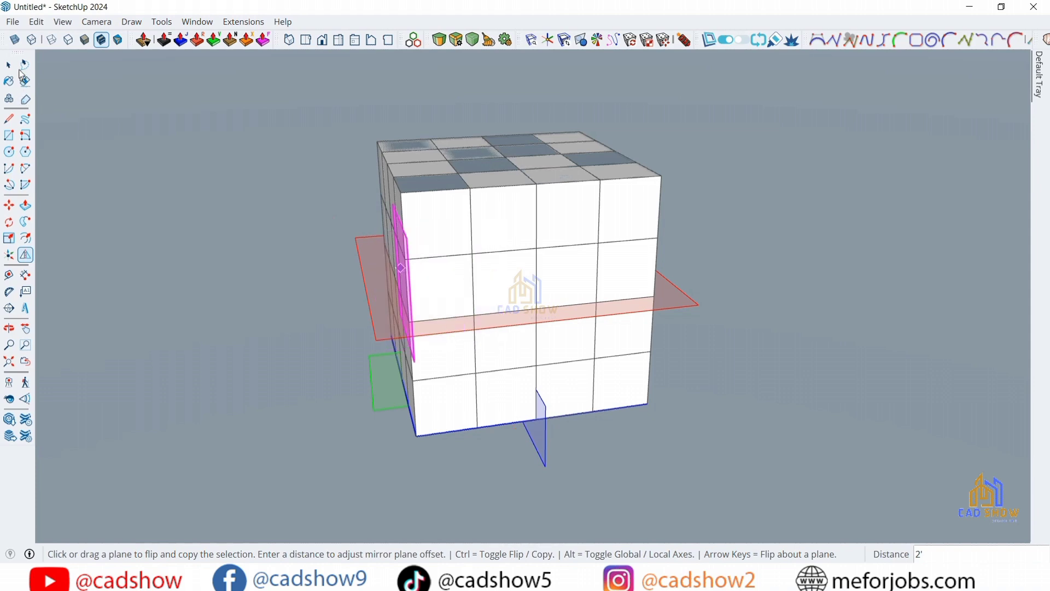
Step: Select the top grid group and flip it in place about its own red plane
{"action": "key", "text": "space"}
{"action": "left_click", "coordinate": [431, 182]}
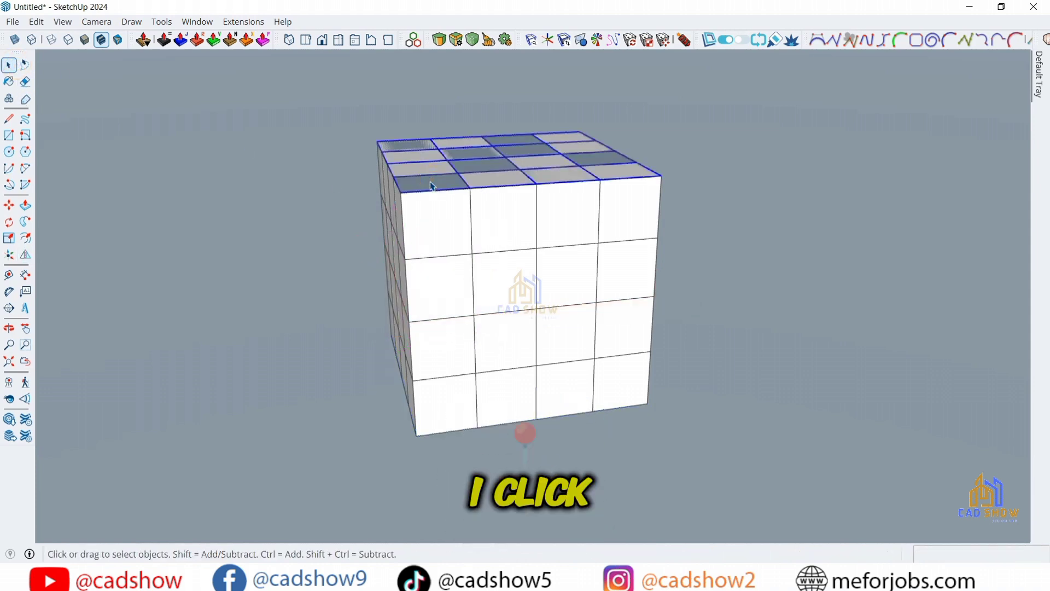
{"action": "right_click", "coordinate": [432, 184]}
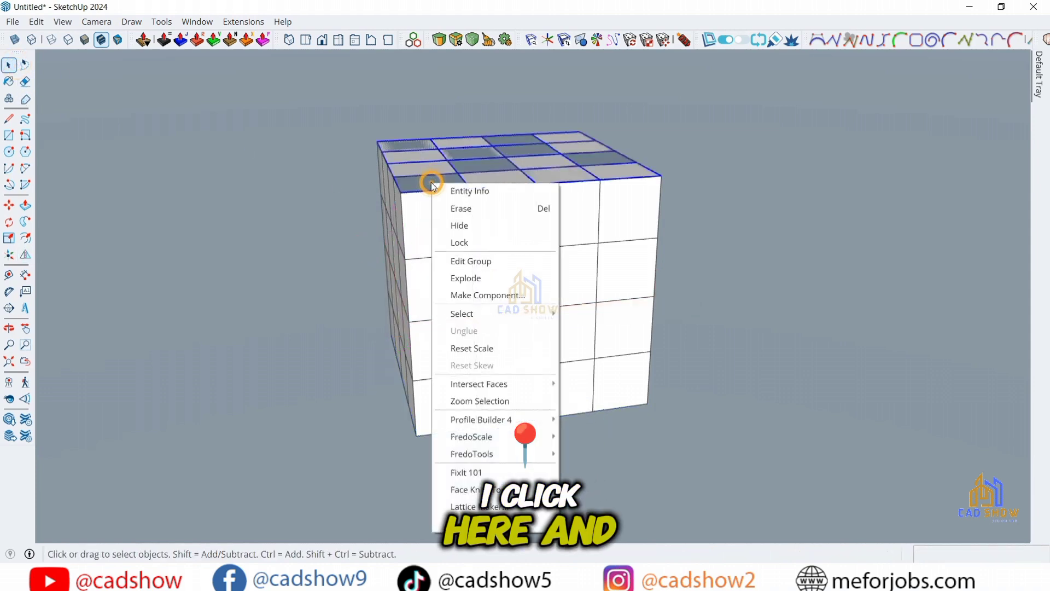
{"action": "left_click", "coordinate": [25, 255]}
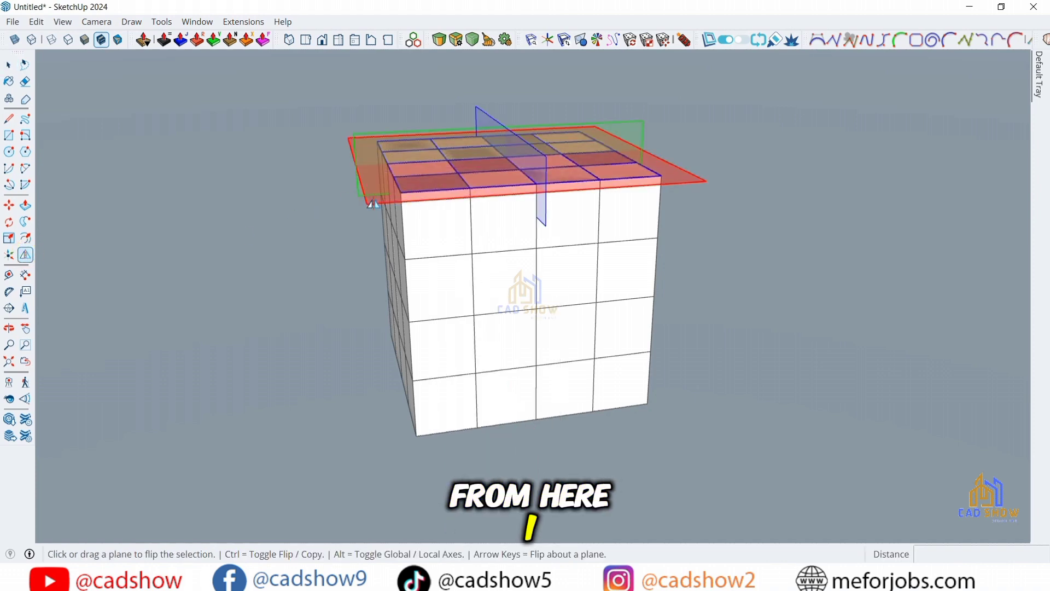
{"action": "left_click", "coordinate": [372, 204]}
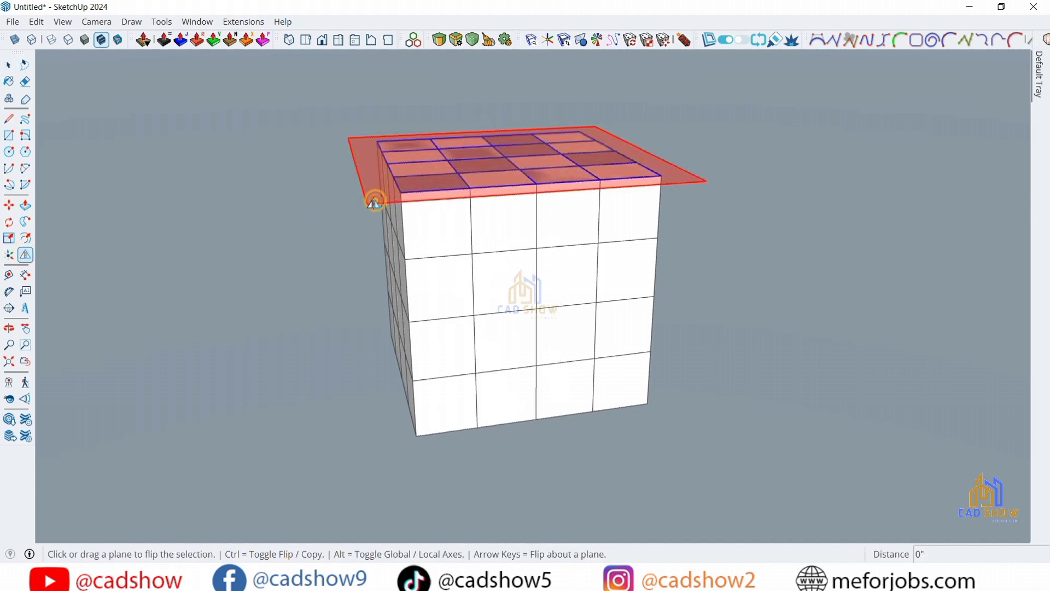
{"action": "left_click", "coordinate": [8, 65]}
{"action": "left_click", "coordinate": [249, 297]}
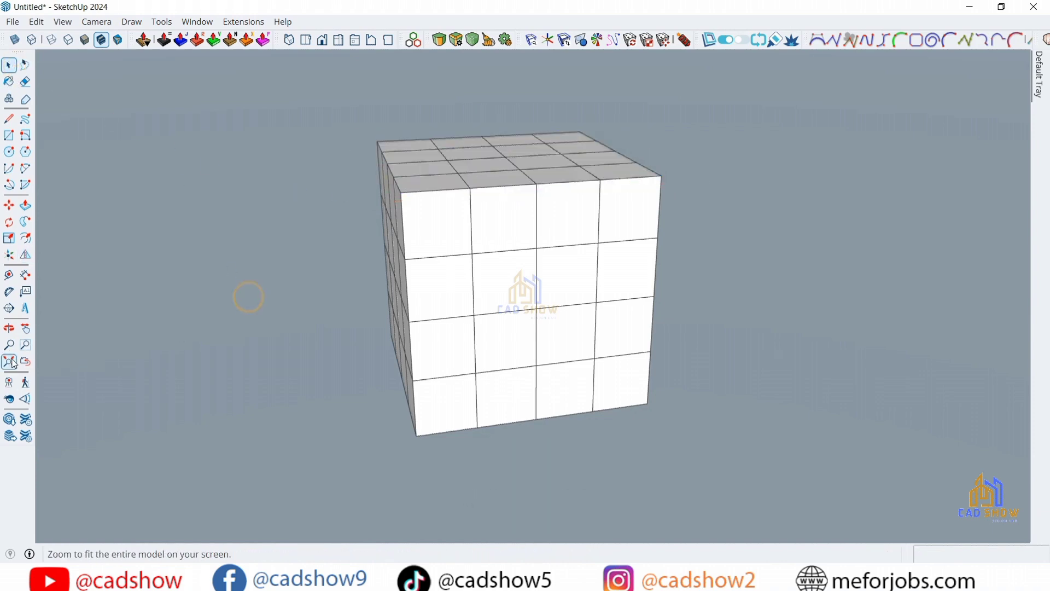
Step: Inspect the underside of the cube and select the grid group covering it
{"action": "left_click", "coordinate": [11, 329]}
{"action": "left_click_drag", "start_coordinate": [473, 375], "coordinate": [462, 187]}
{"action": "right_click", "coordinate": [475, 253]}
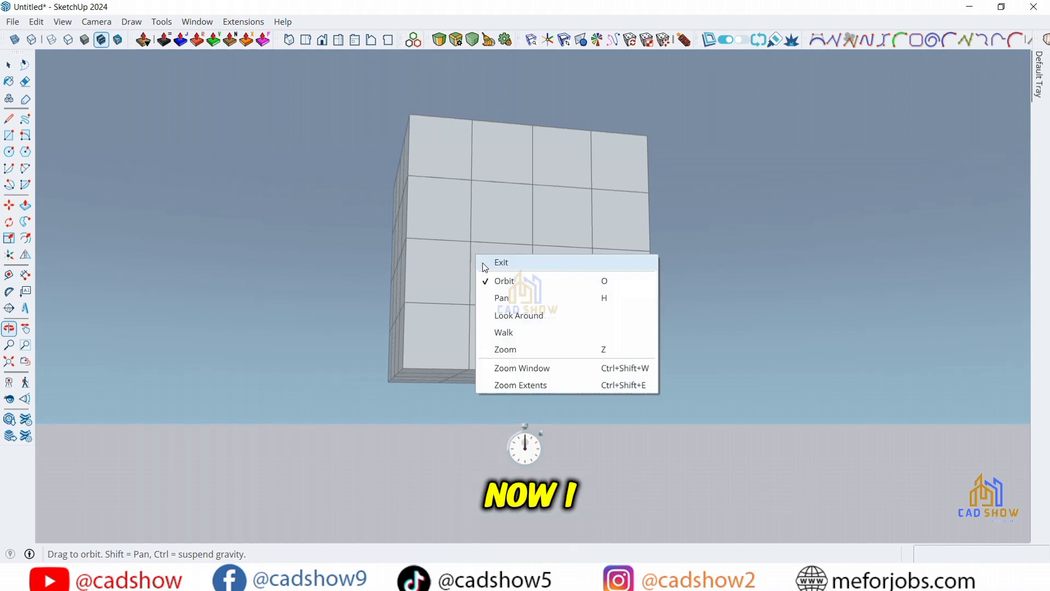
{"action": "left_click", "coordinate": [482, 263]}
{"action": "left_click", "coordinate": [448, 379]}
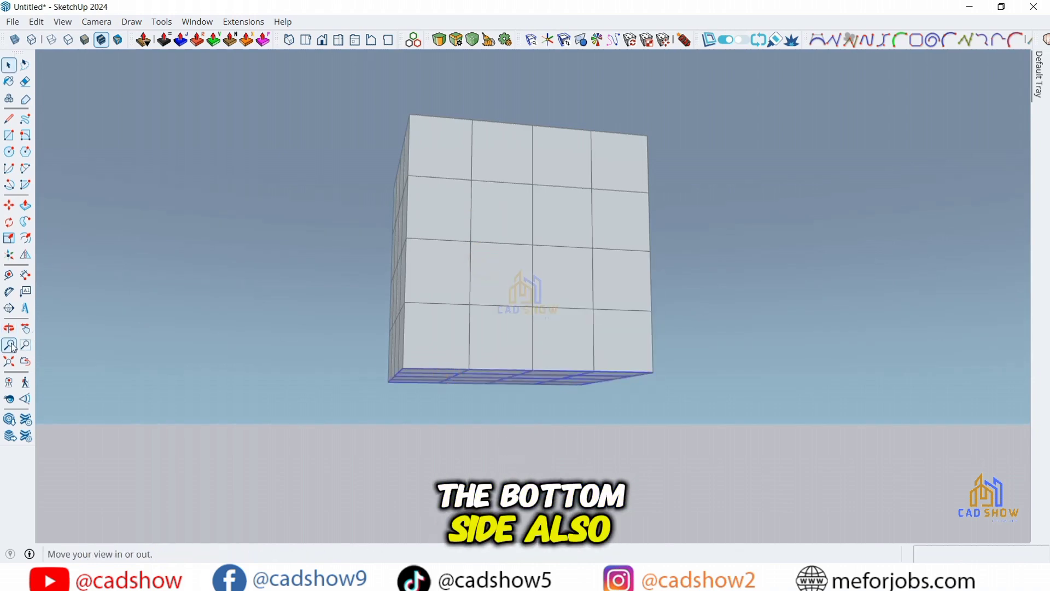
Step: Copy the top grid group onto an adjacent uncovered side by rotating it 90 degrees about the shared front corner
{"action": "left_click_drag", "start_coordinate": [503, 323], "coordinate": [550, 376]}
{"action": "left_click_drag", "start_coordinate": [516, 283], "coordinate": [618, 277]}
{"action": "right_click", "coordinate": [618, 277]}
{"action": "left_click", "coordinate": [647, 286]}
{"action": "left_click", "coordinate": [555, 217]}
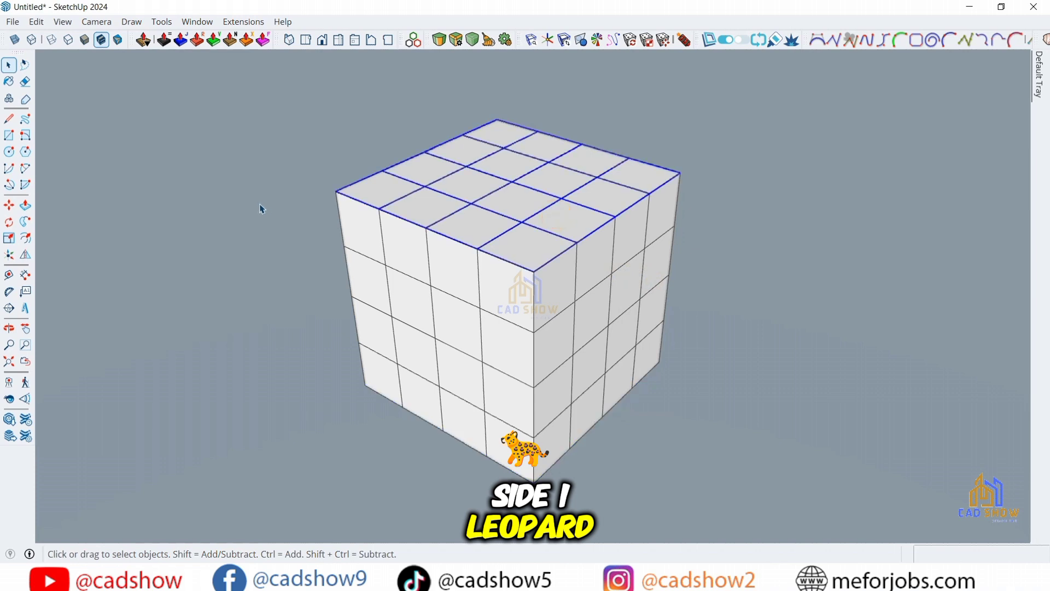
{"action": "left_click", "coordinate": [9, 222]}
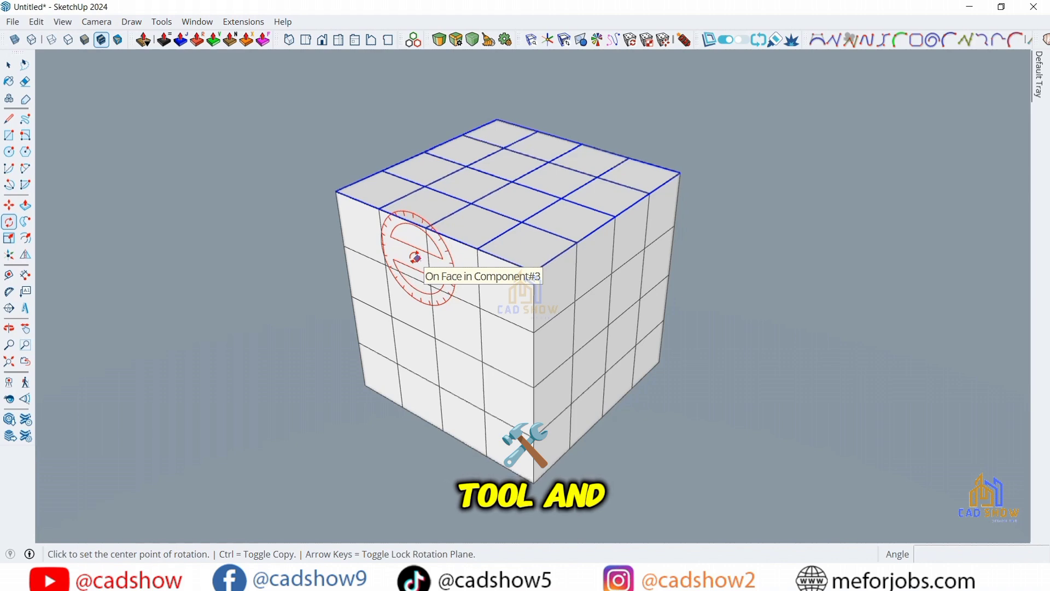
{"action": "left_click", "coordinate": [534, 271]}
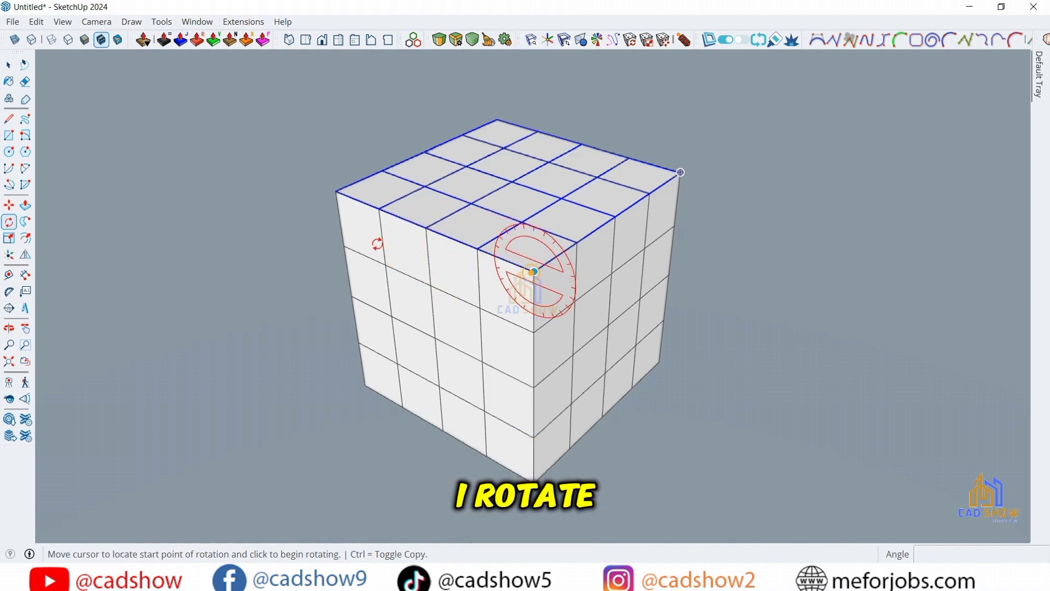
{"action": "left_click", "coordinate": [336, 192]}
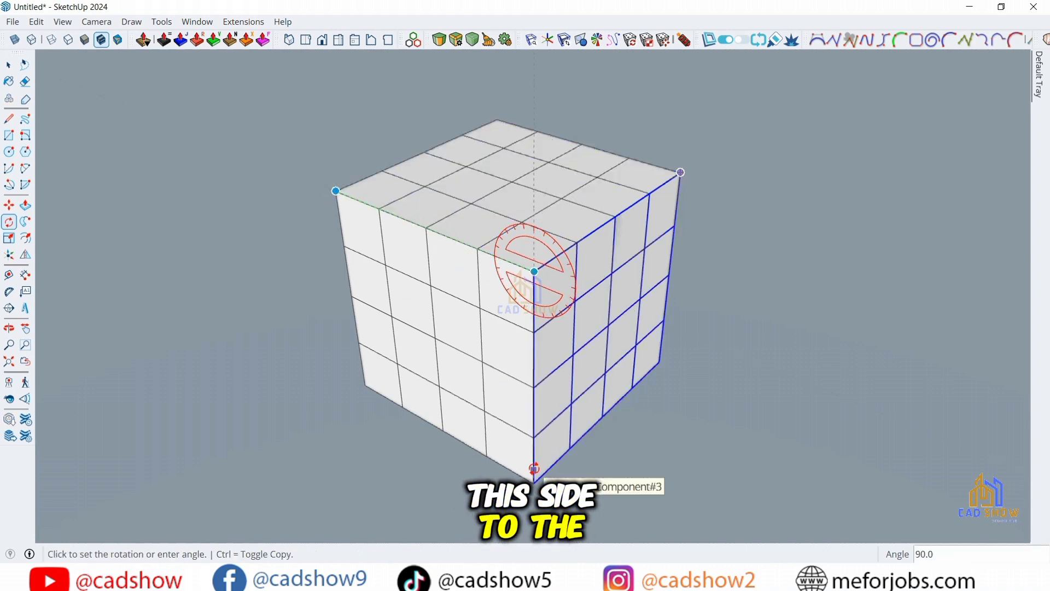
{"action": "key", "text": "ctrl"}
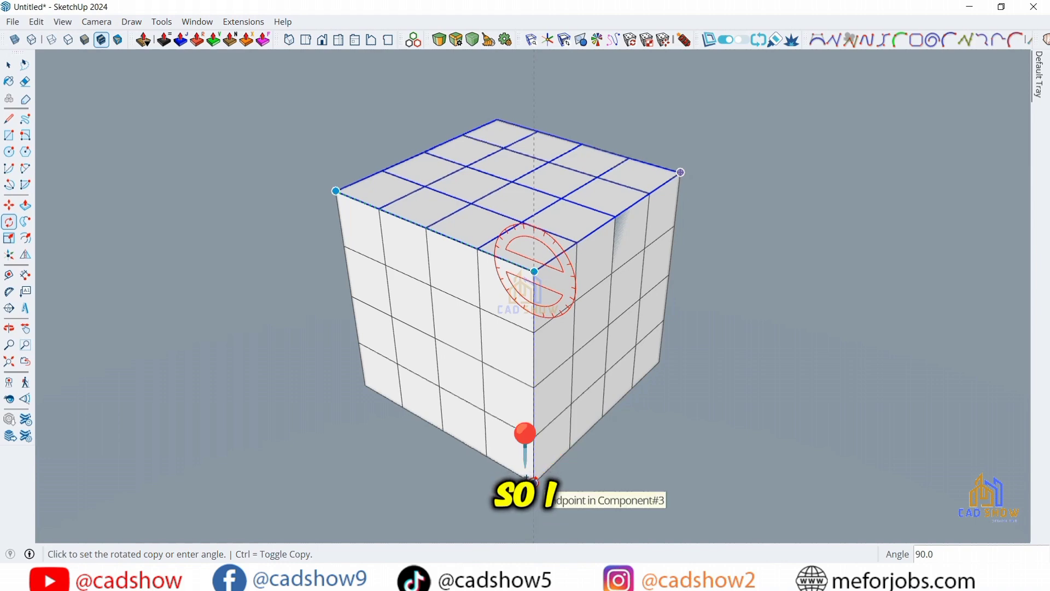
{"action": "left_click", "coordinate": [534, 480]}
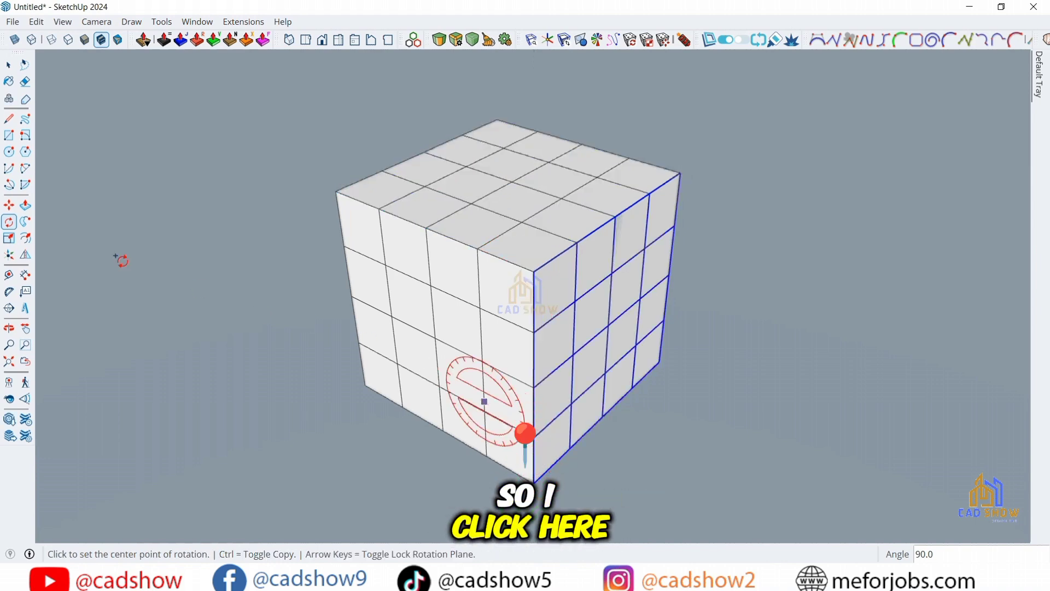
Step: Flip a copy of the rotated side grid across the red plane onto the opposite side of the cube
{"action": "left_click", "coordinate": [25, 254]}
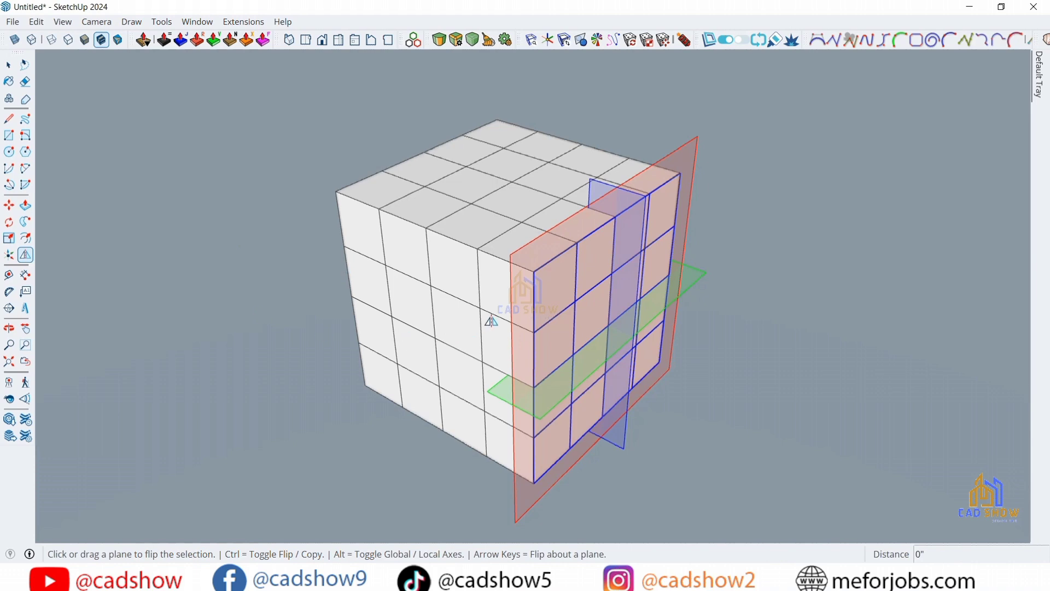
{"action": "key", "text": "ctrl"}
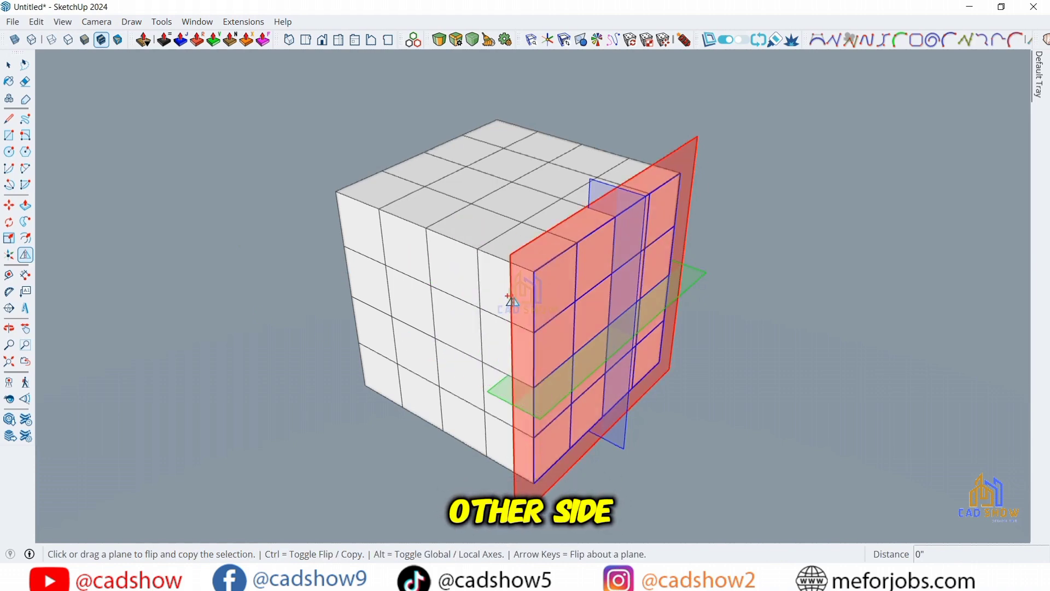
{"action": "left_click_drag", "start_coordinate": [512, 301], "coordinate": [426, 235]}
{"action": "key", "text": "space"}
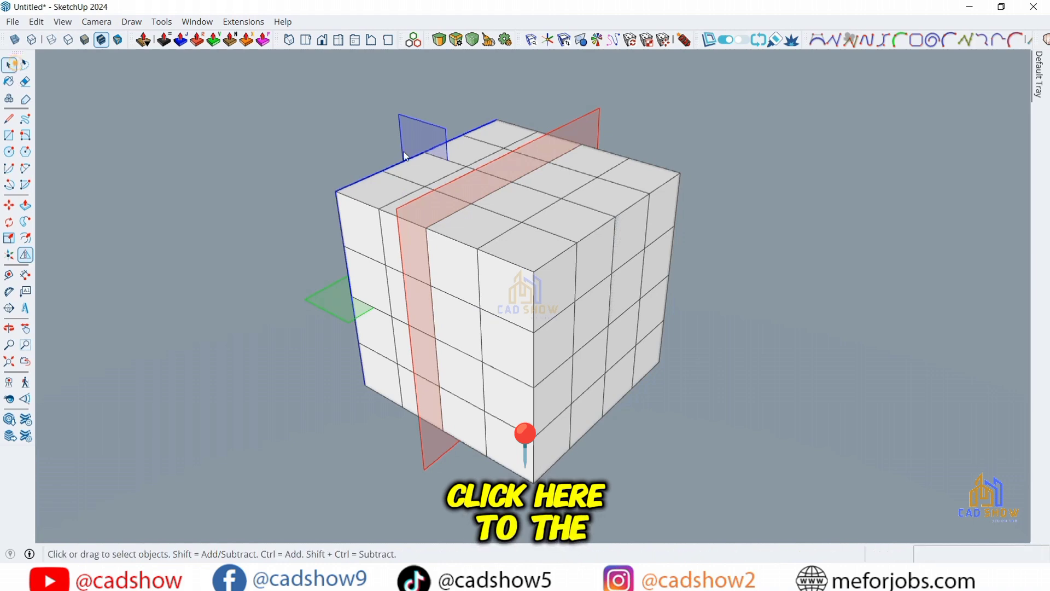
Step: Select the original rotated side grid and flip it in place about its own red plane
{"action": "left_click", "coordinate": [588, 269]}
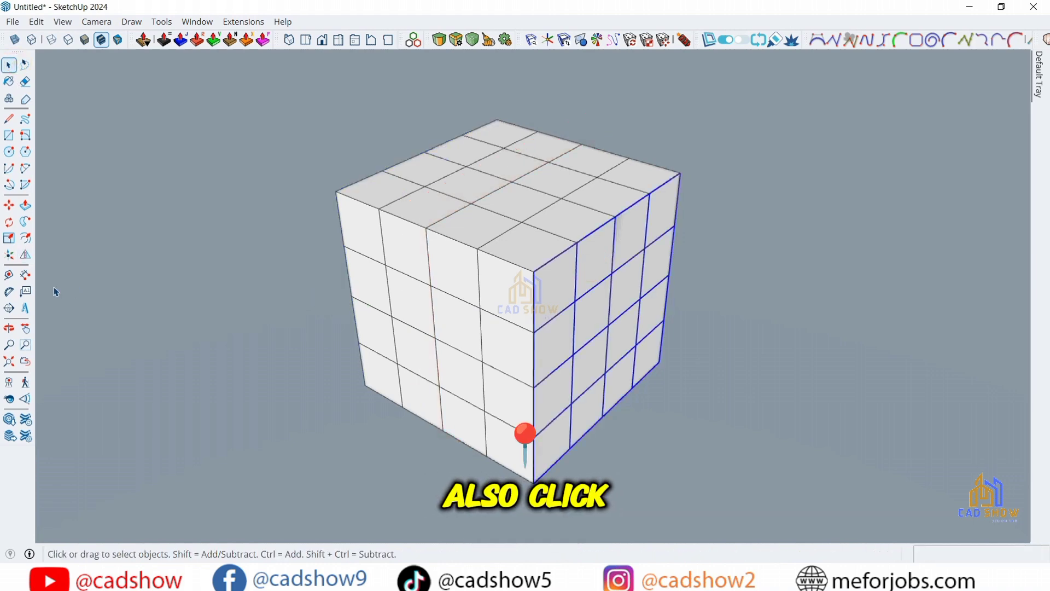
{"action": "left_click", "coordinate": [25, 255]}
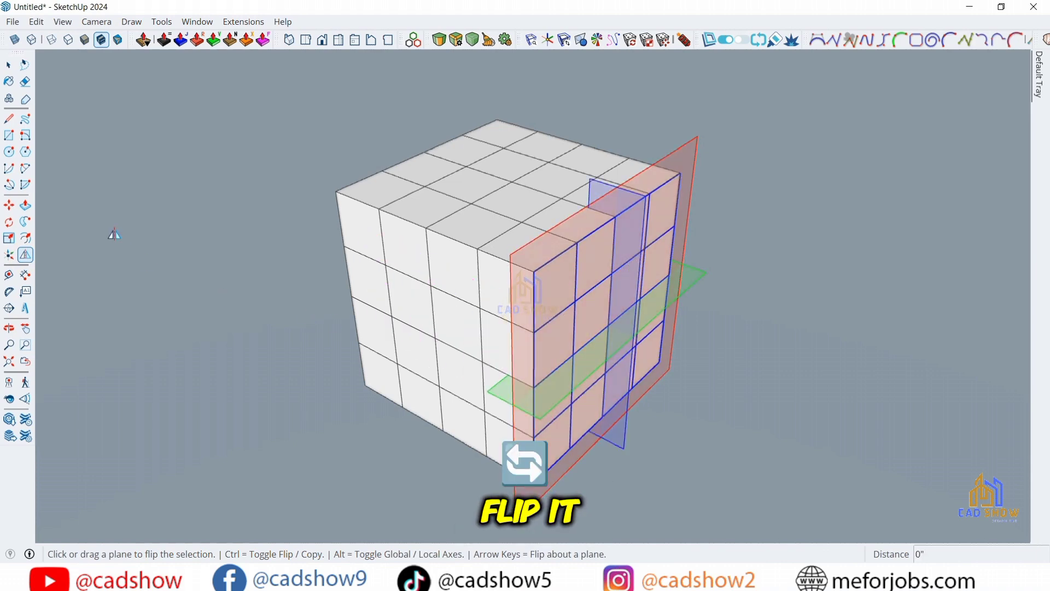
{"action": "left_click", "coordinate": [8, 64]}
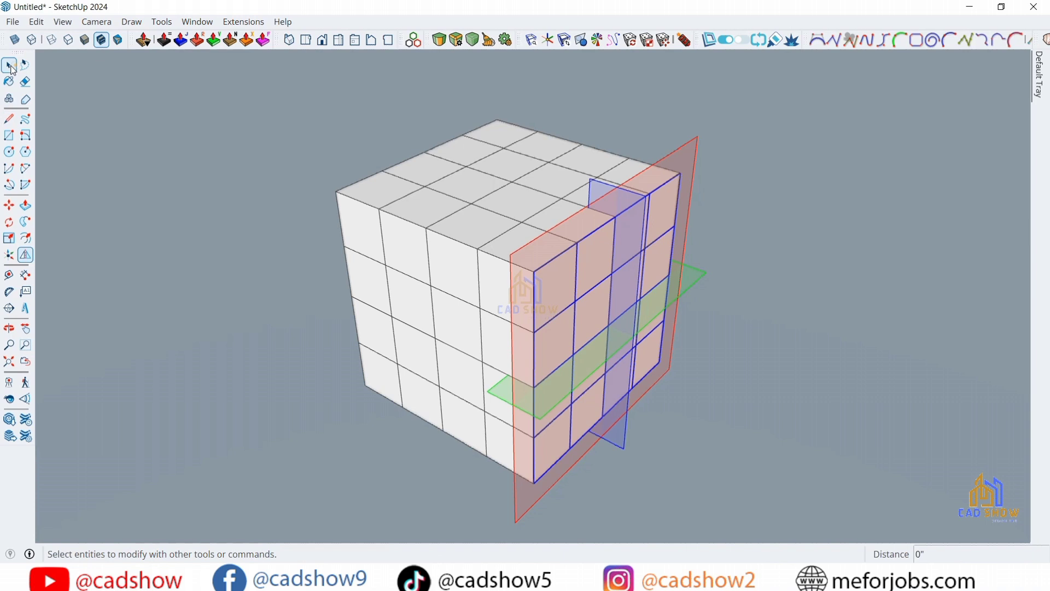
Step: Flip a copy of the side grid group across the red plane onto the opposite, uncovered side of the cube
{"action": "triple_click", "coordinate": [395, 249]}
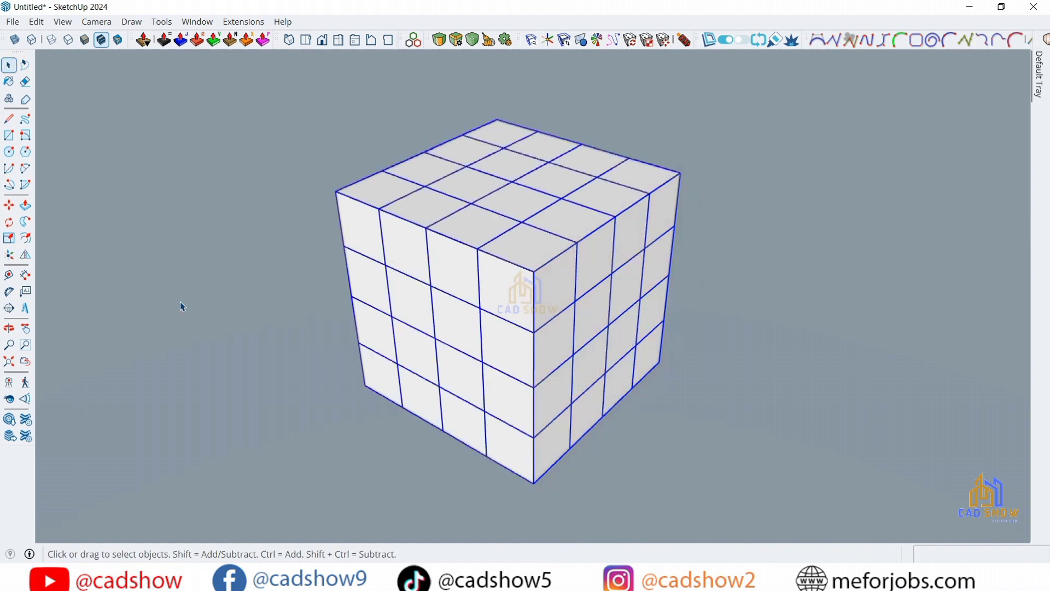
{"action": "left_click", "coordinate": [9, 327]}
{"action": "left_click_drag", "start_coordinate": [586, 351], "coordinate": [690, 327]}
{"action": "right_click", "coordinate": [690, 327]}
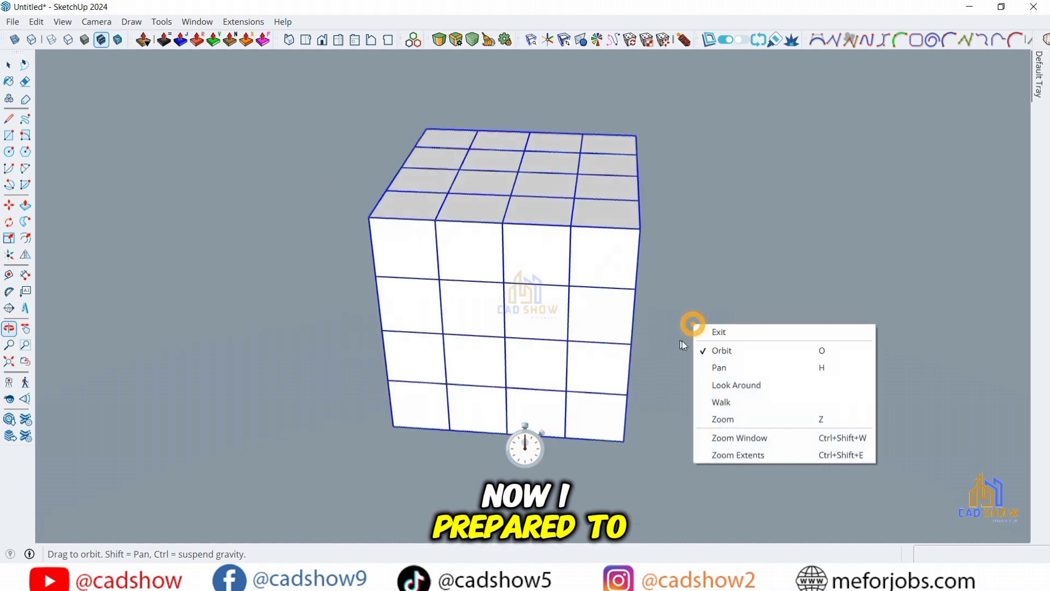
{"action": "left_click", "coordinate": [727, 345]}
{"action": "left_click_drag", "start_coordinate": [683, 334], "coordinate": [663, 305]}
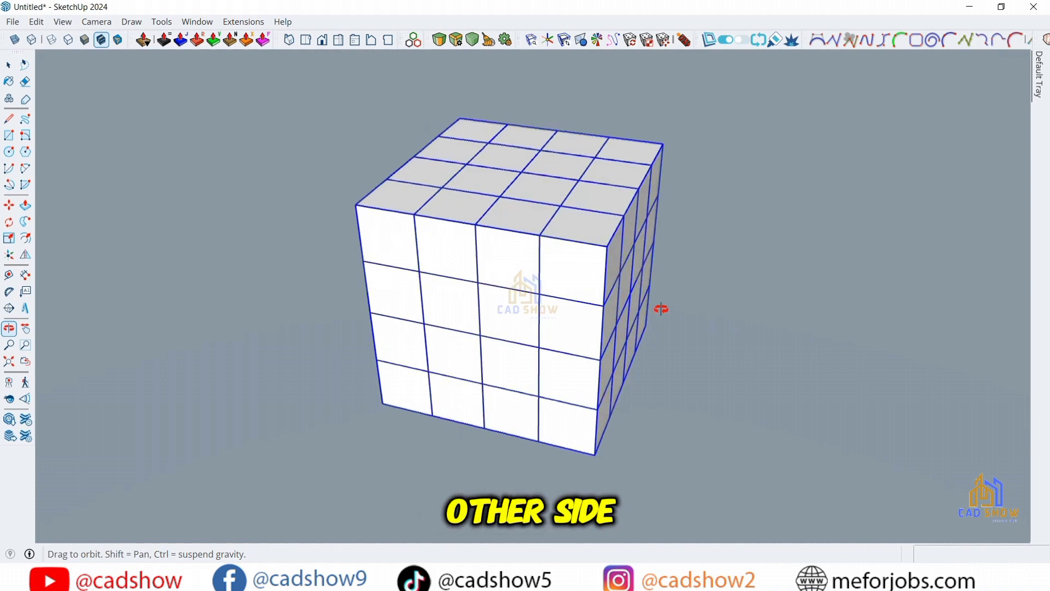
{"action": "key", "text": "space"}
{"action": "left_click", "coordinate": [630, 241]}
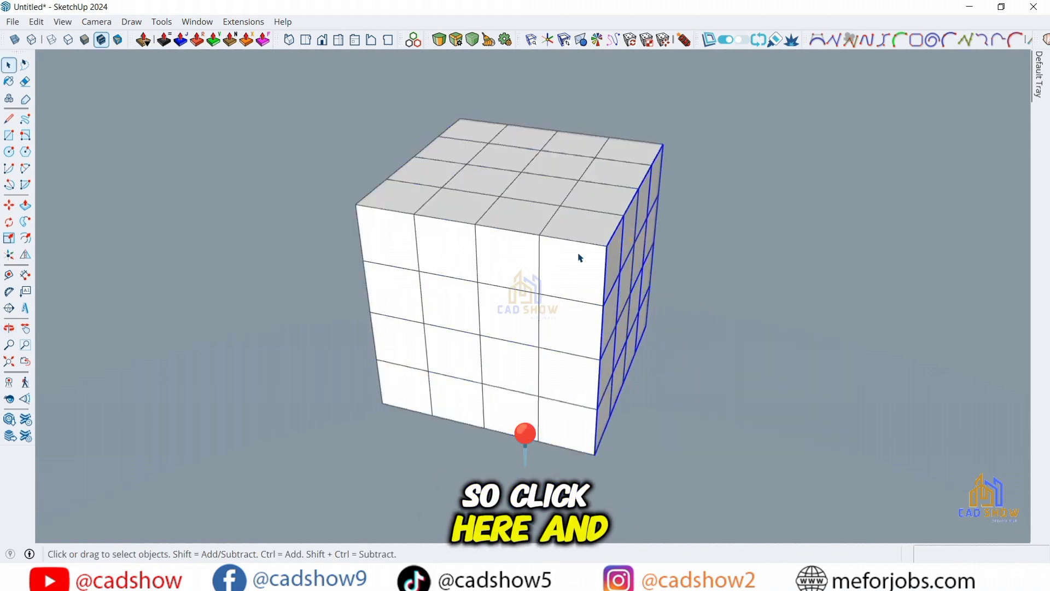
{"action": "left_click", "coordinate": [25, 254]}
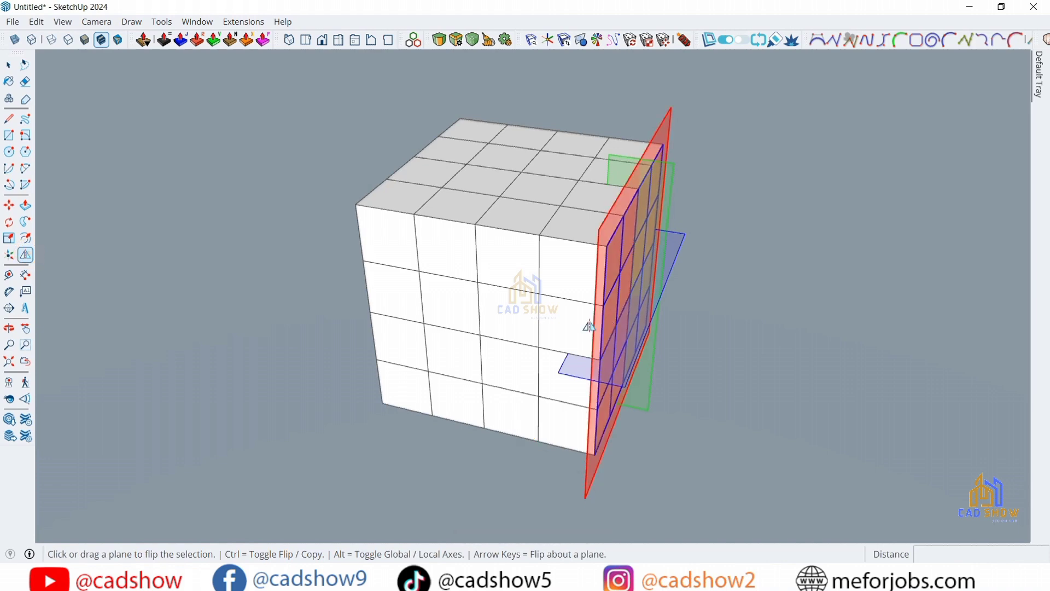
{"action": "key", "text": "ctrl"}
{"action": "left_click_drag", "start_coordinate": [593, 327], "coordinate": [476, 283]}
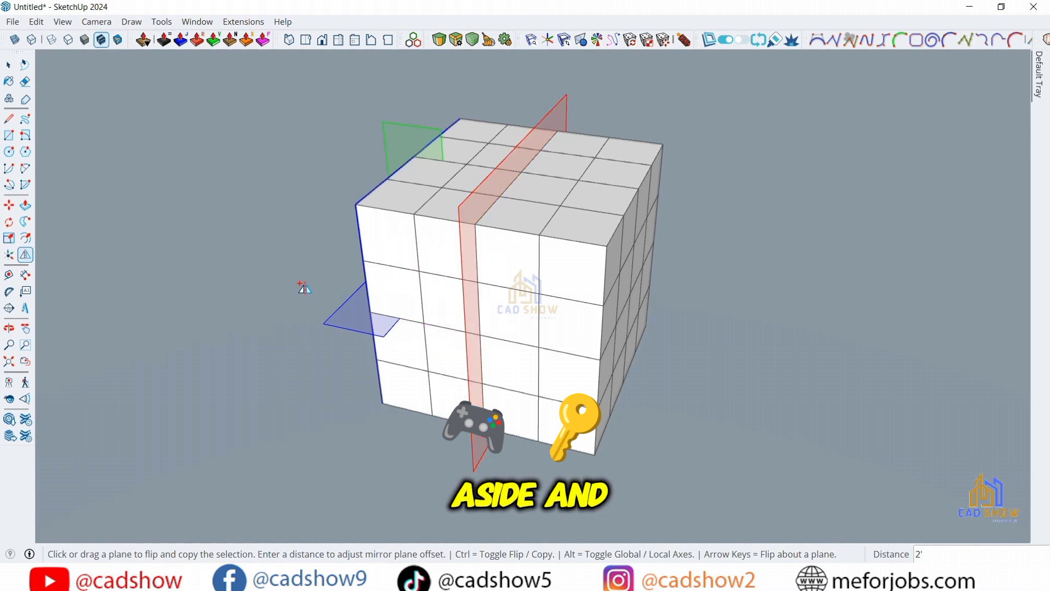
Step: Inspect the grid groups on the cube's sides, selecting individual side grids to check that each face is covered
{"action": "key", "text": "space"}
{"action": "left_click", "coordinate": [615, 267]}
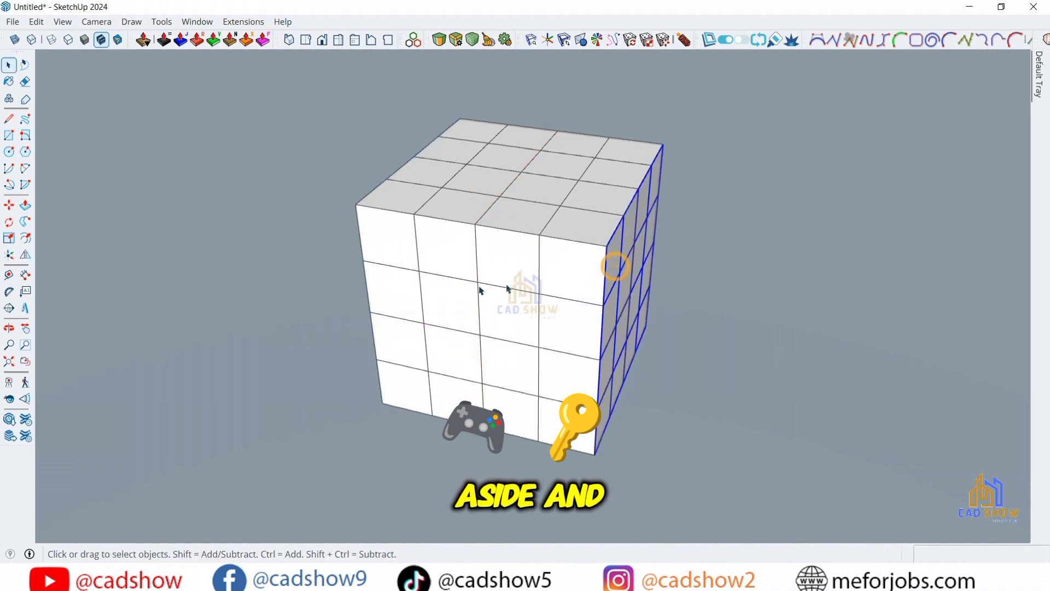
{"action": "left_click", "coordinate": [9, 329]}
{"action": "left_click_drag", "start_coordinate": [386, 321], "coordinate": [827, 361]}
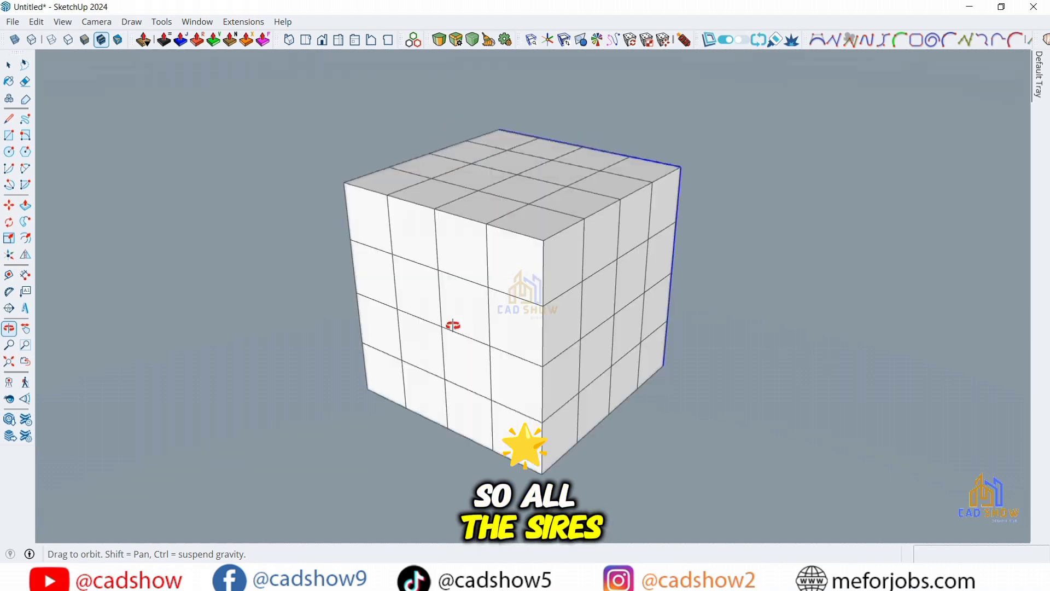
{"action": "left_click_drag", "start_coordinate": [446, 317], "coordinate": [624, 355]}
{"action": "right_click", "coordinate": [529, 317]}
{"action": "left_click", "coordinate": [554, 328]}
{"action": "left_click", "coordinate": [516, 289]}
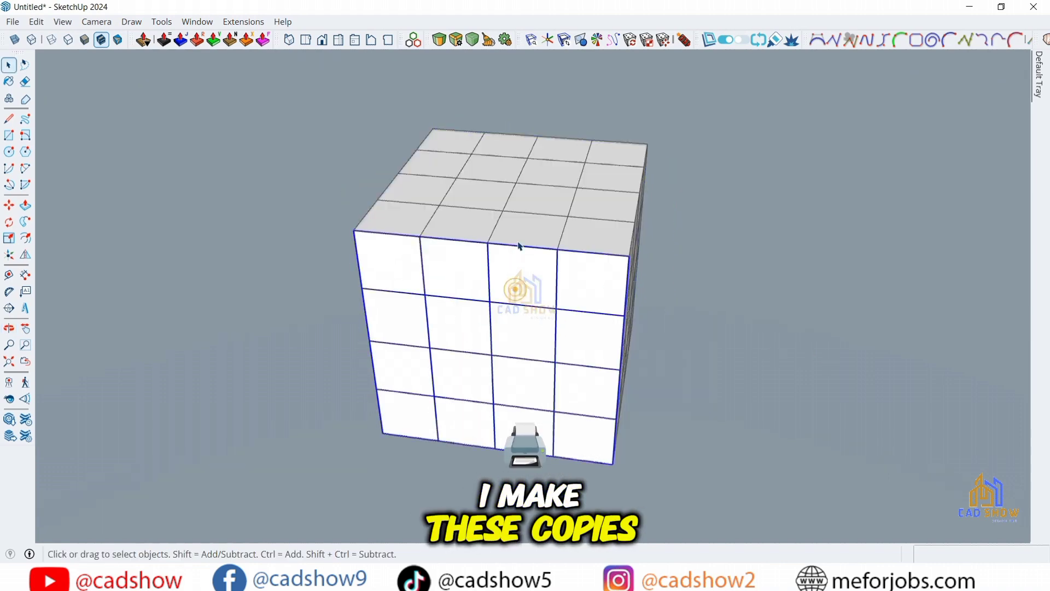
{"action": "left_click", "coordinate": [635, 277]}
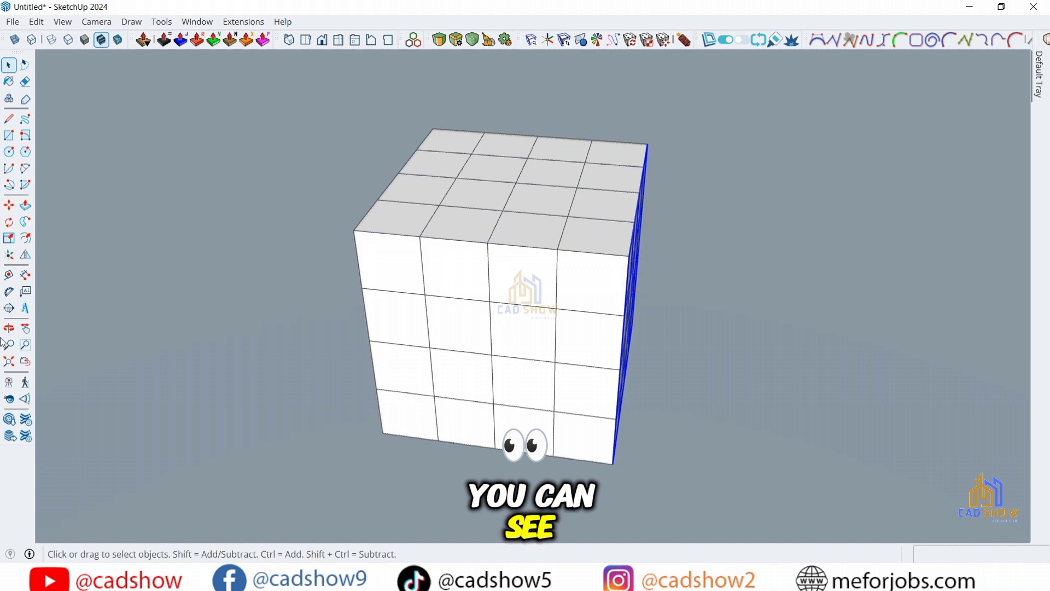
{"action": "left_click", "coordinate": [9, 329]}
{"action": "left_click_drag", "start_coordinate": [361, 314], "coordinate": [516, 285]}
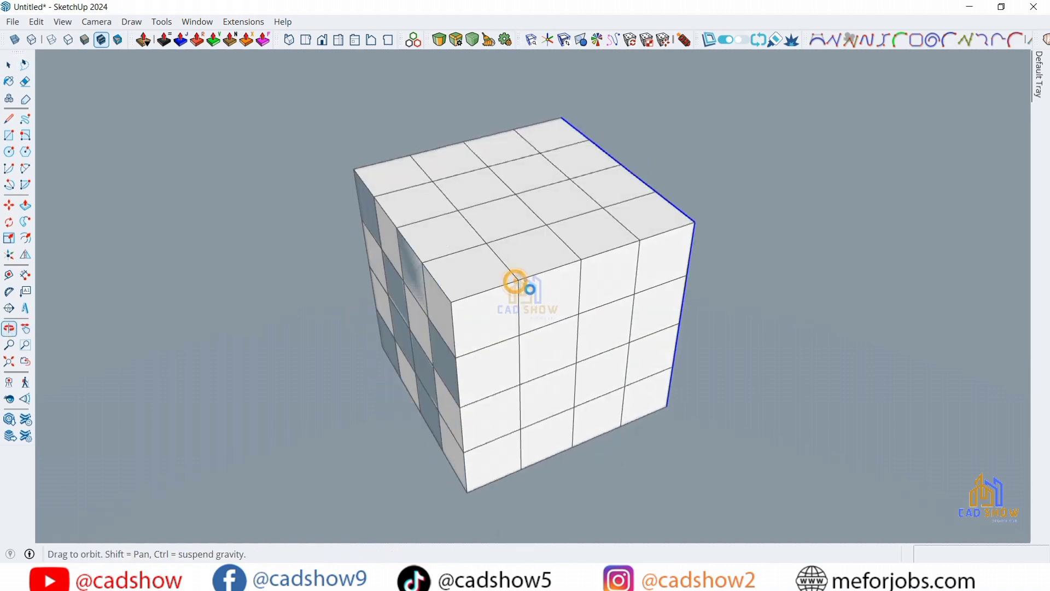
Step: Flip the side grid with the patchy overlapping faces in place, then reselect that grid group
{"action": "right_click", "coordinate": [520, 280]}
{"action": "left_click", "coordinate": [531, 288]}
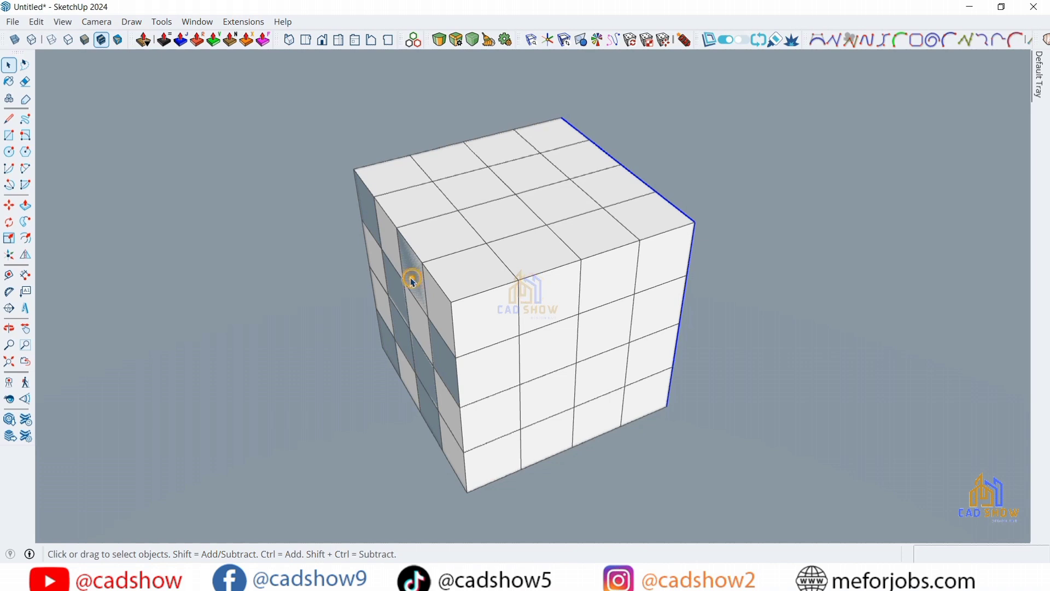
{"action": "left_click", "coordinate": [413, 281]}
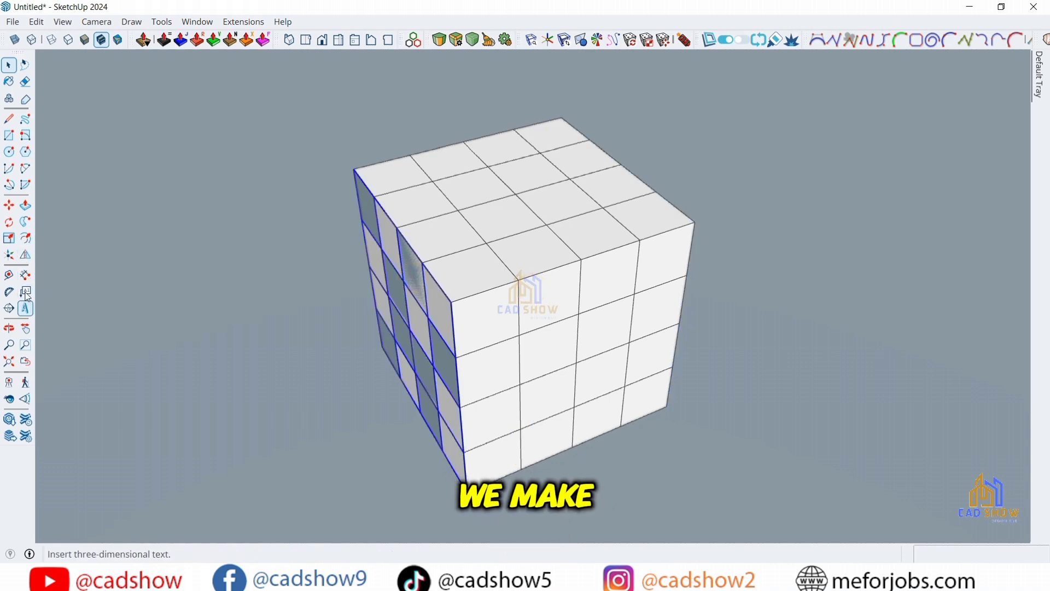
{"action": "left_click", "coordinate": [25, 256]}
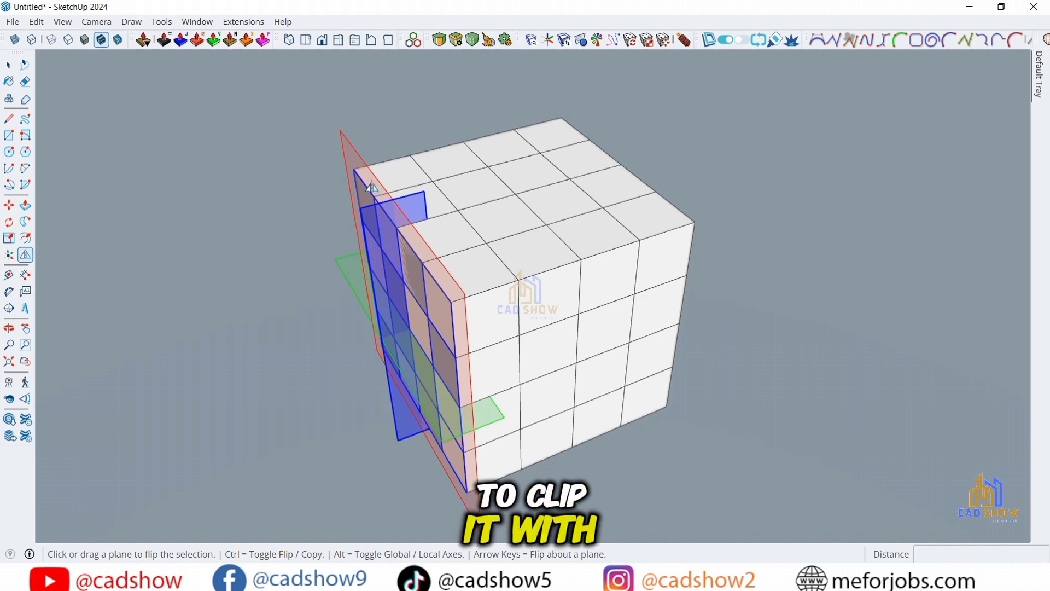
{"action": "left_click", "coordinate": [9, 64]}
{"action": "left_click", "coordinate": [150, 224]}
{"action": "left_click", "coordinate": [380, 256]}
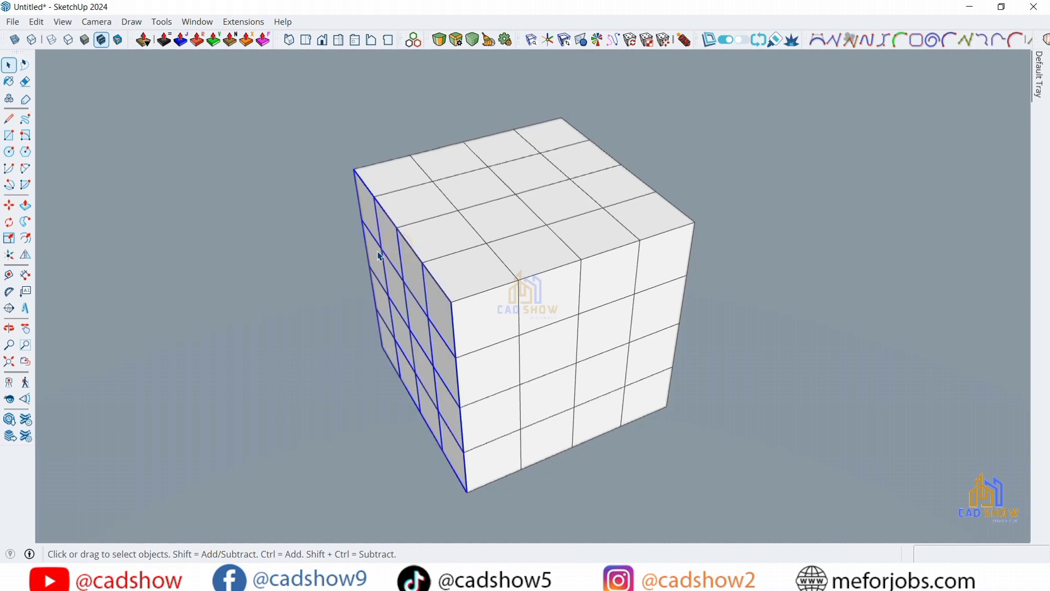
Step: Open the front side's grid group and its upper corner square component for editing, and select the square's face
{"action": "left_click", "coordinate": [9, 328]}
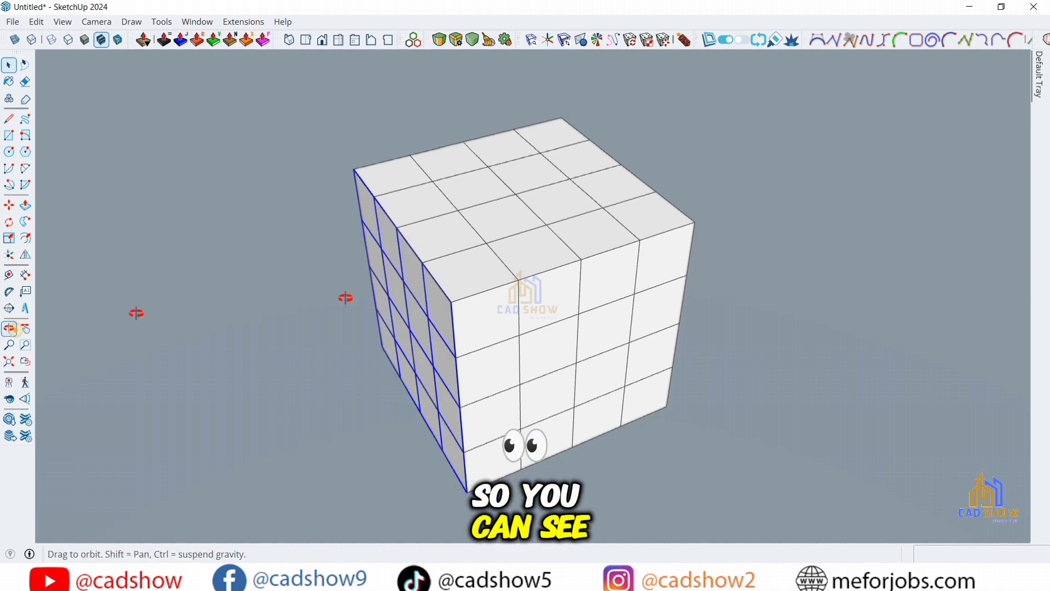
{"action": "left_click_drag", "start_coordinate": [720, 300], "coordinate": [701, 337]}
{"action": "right_click", "coordinate": [540, 253]}
{"action": "left_click", "coordinate": [567, 260]}
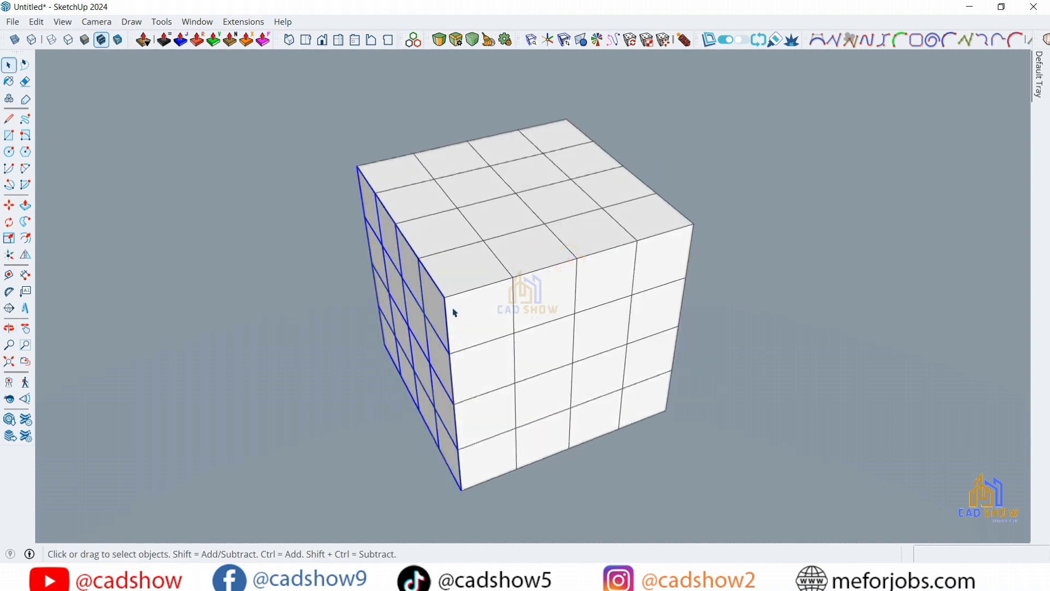
{"action": "scroll", "coordinate": [474, 360], "scroll_direction": "down", "scroll_amount": 2}
{"action": "scroll", "coordinate": [473, 358], "scroll_direction": "up", "scroll_amount": 3}
{"action": "scroll", "coordinate": [474, 302], "scroll_direction": "up", "scroll_amount": 2}
{"action": "left_click", "coordinate": [473, 301]}
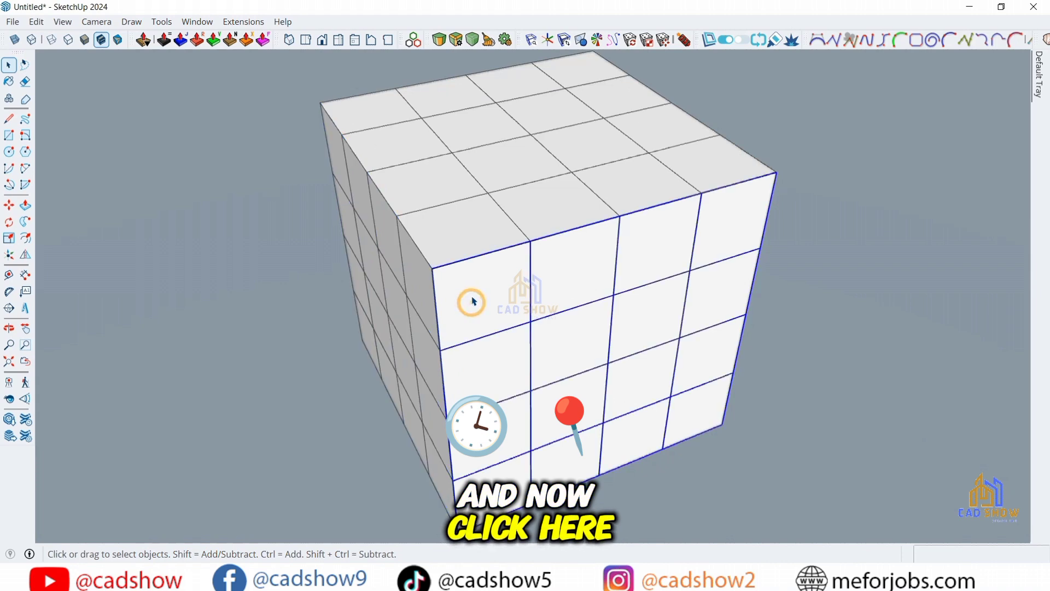
{"action": "double_click", "coordinate": [474, 298]}
{"action": "double_click", "coordinate": [475, 296]}
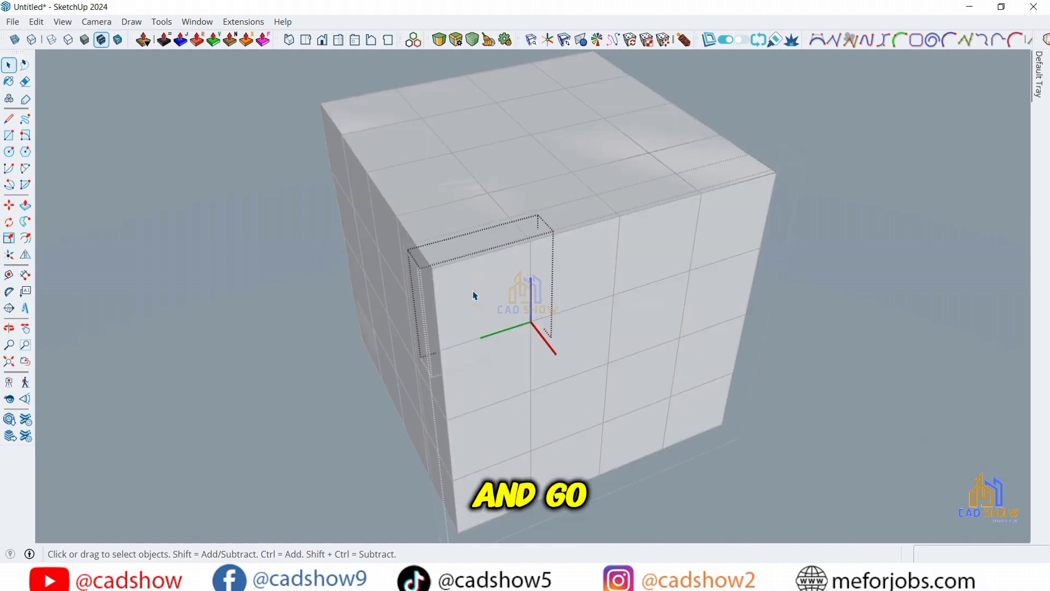
{"action": "left_click", "coordinate": [483, 293]}
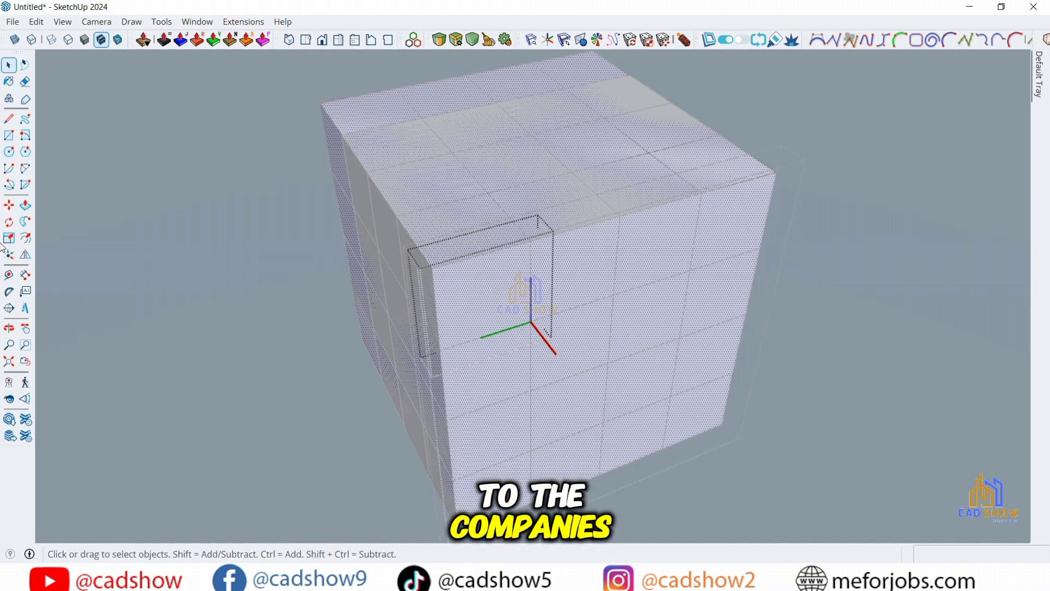
Step: Offset the square face inward by 1 inch and delete the outer border face around it
{"action": "left_click", "coordinate": [26, 239]}
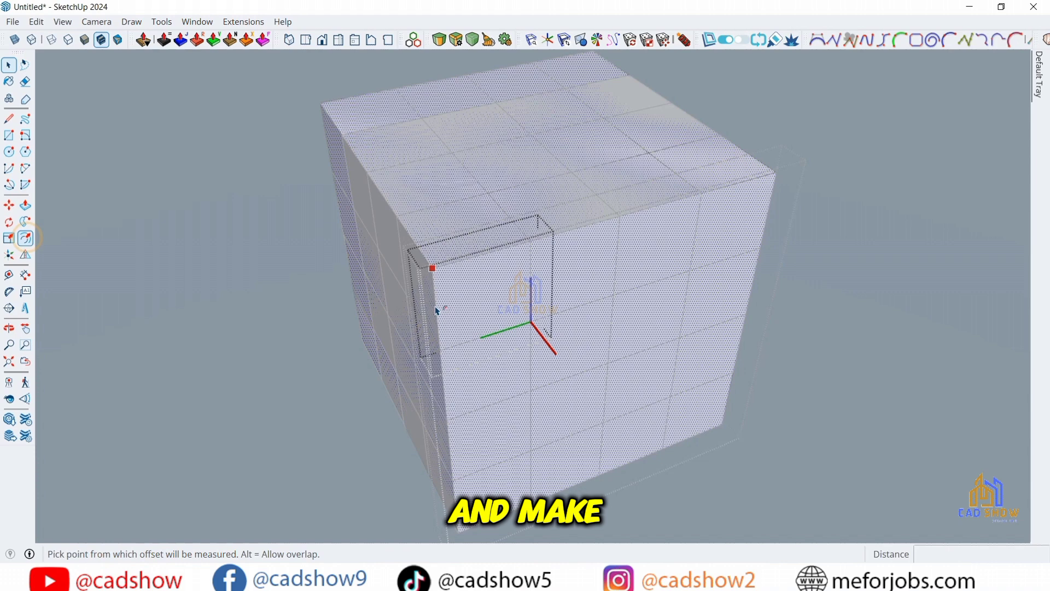
{"action": "left_click", "coordinate": [465, 259]}
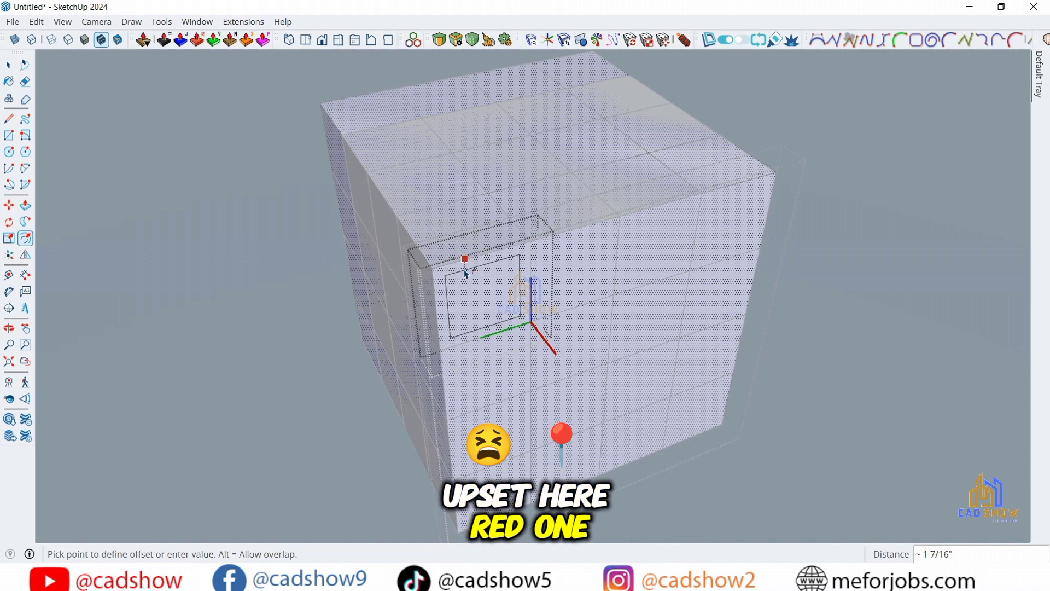
{"action": "key", "text": "Return"}
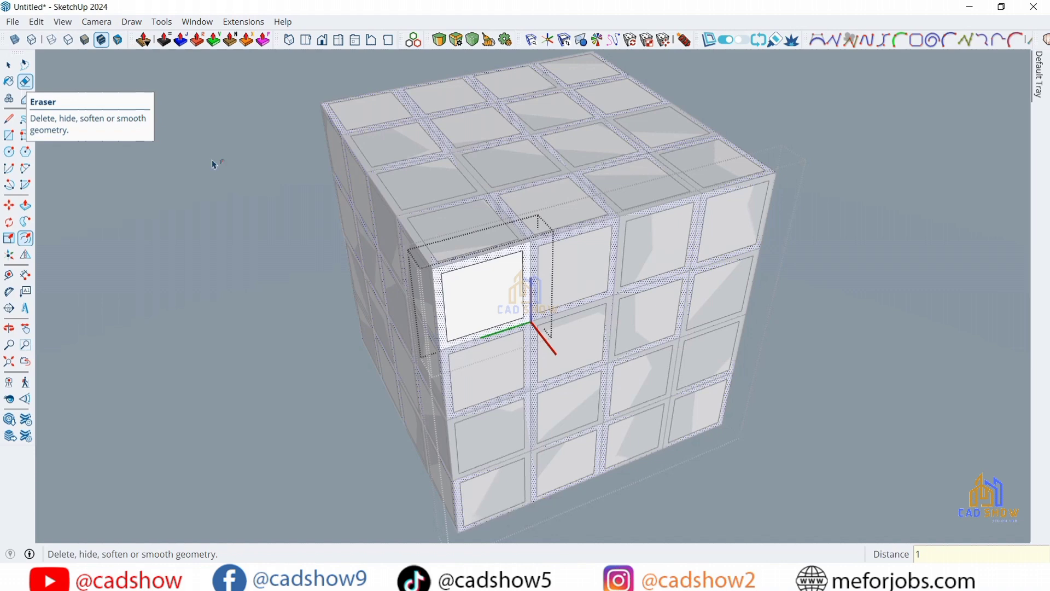
{"action": "key", "text": "Delete"}
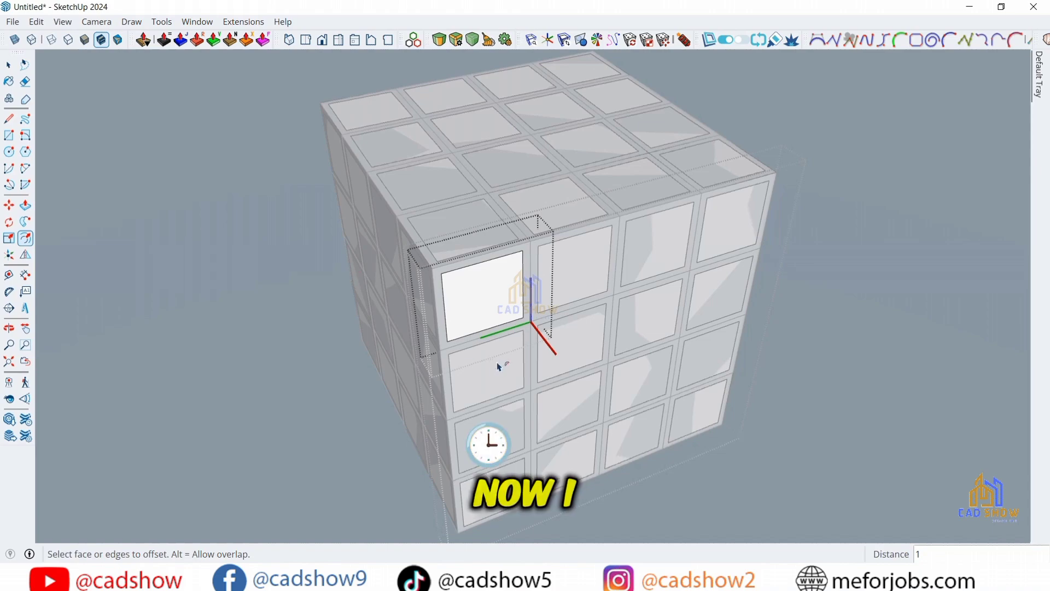
Step: Round the two upper corners of the inset square with tangent 2 Point Arcs spanning about 2 inches
{"action": "scroll", "coordinate": [504, 365], "scroll_direction": "up", "scroll_amount": 6}
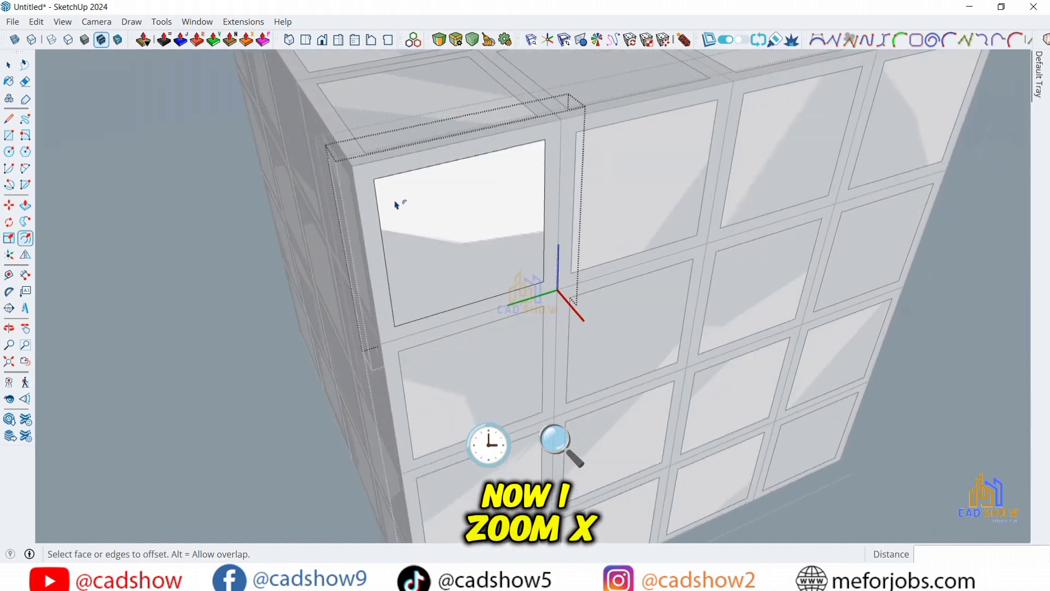
{"action": "scroll", "coordinate": [431, 316], "scroll_direction": "down", "scroll_amount": 1}
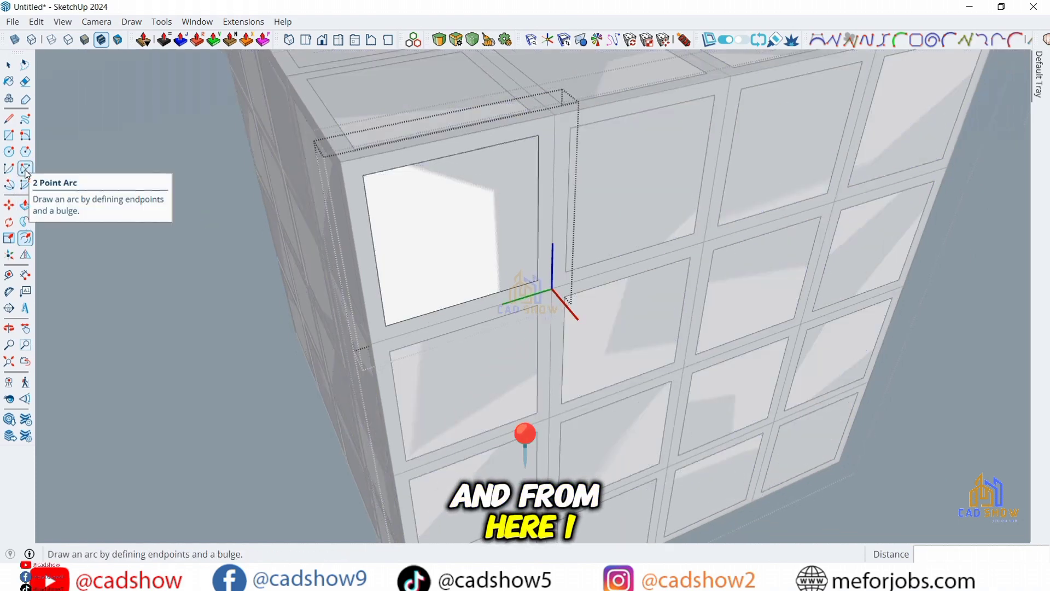
{"action": "left_click", "coordinate": [26, 170]}
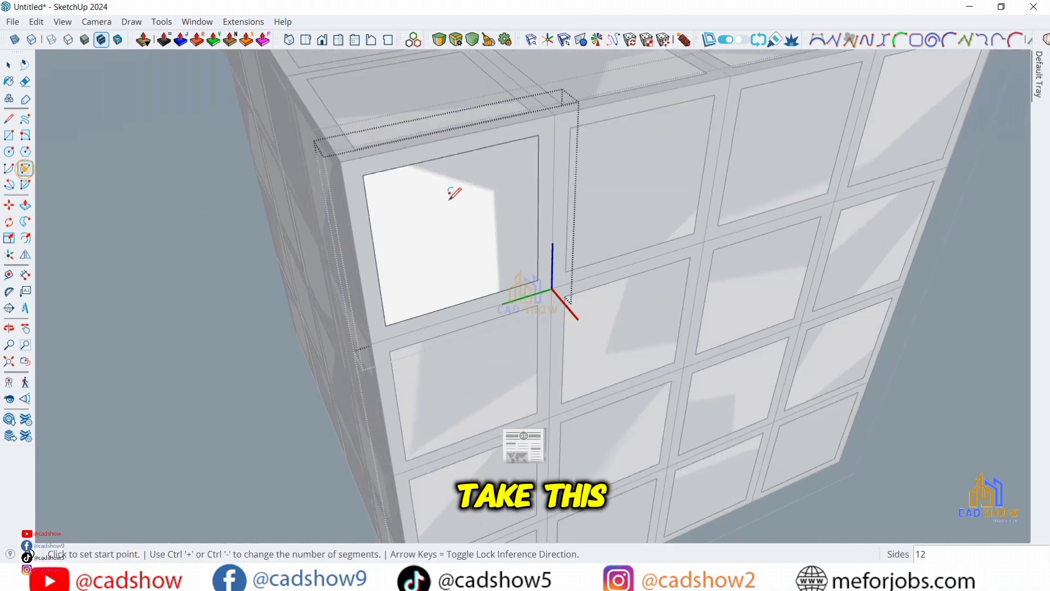
{"action": "left_click", "coordinate": [366, 198]}
{"action": "left_click", "coordinate": [390, 169]}
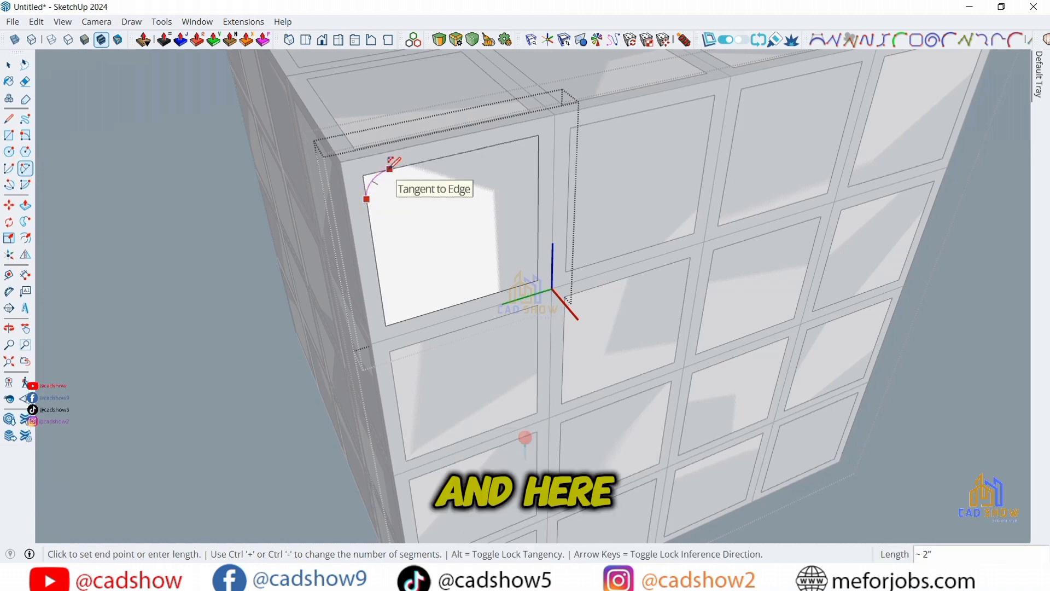
{"action": "left_click", "coordinate": [383, 183]}
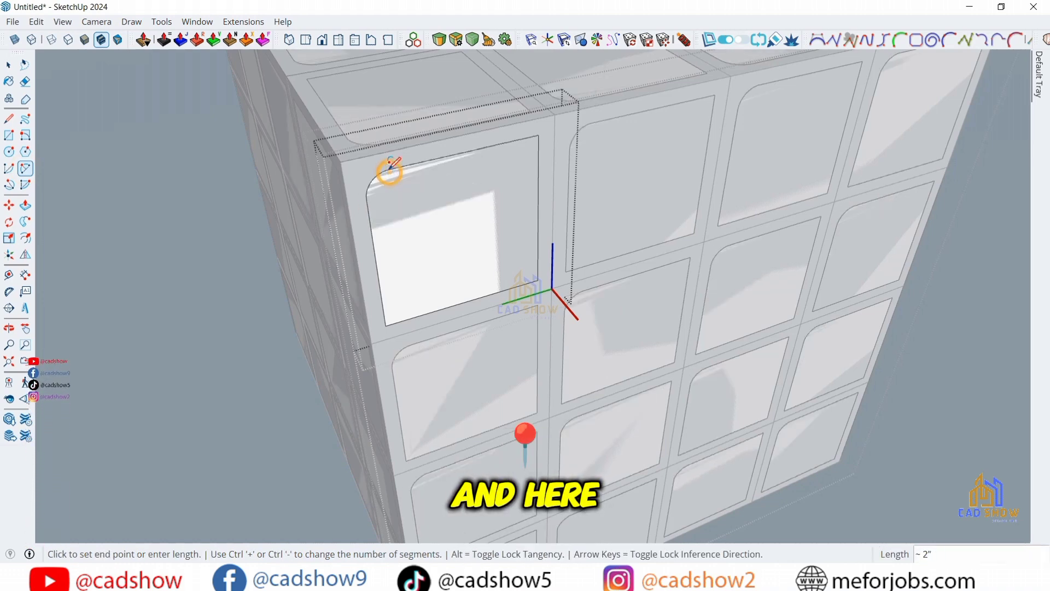
{"action": "left_click", "coordinate": [514, 140]}
{"action": "left_click", "coordinate": [539, 158]}
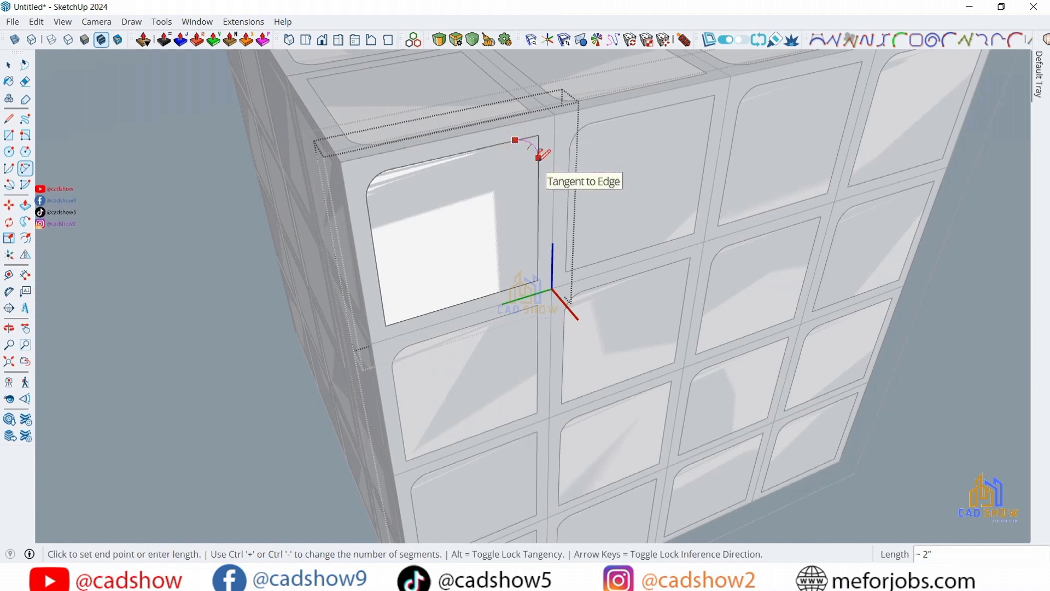
{"action": "left_click", "coordinate": [538, 160]}
Step: Round the two lower corners of the inset square with matching tangent 2 Point Arcs
{"action": "left_click", "coordinate": [538, 260]}
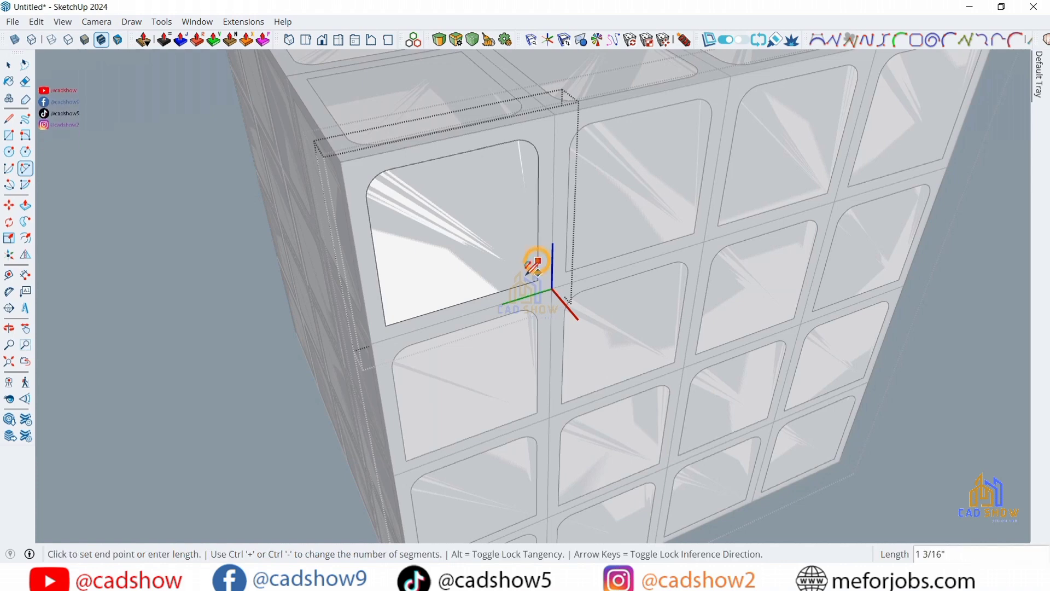
{"action": "left_click", "coordinate": [507, 288]}
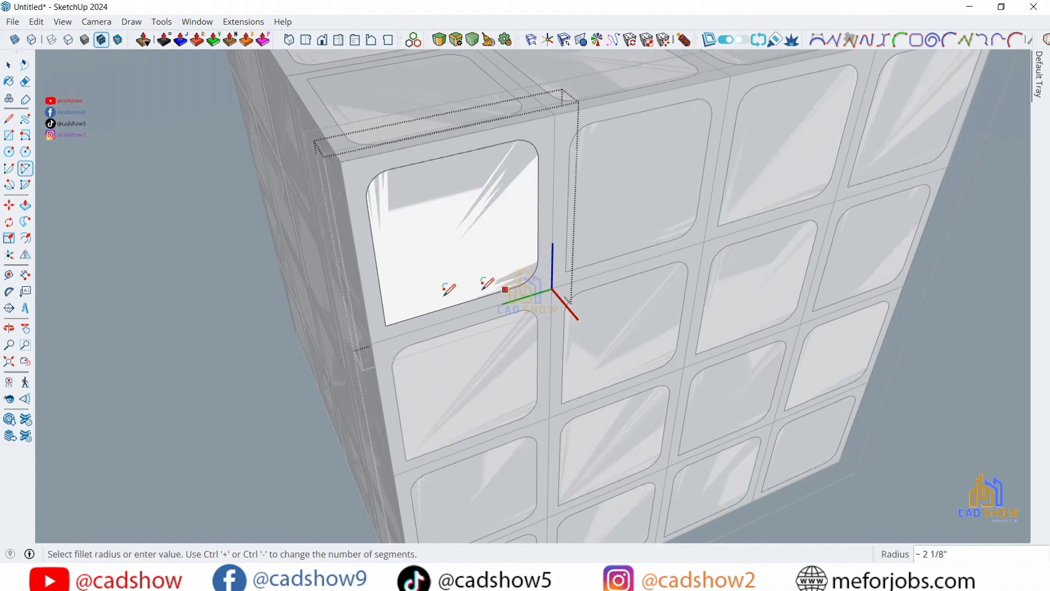
{"action": "left_click", "coordinate": [407, 318]}
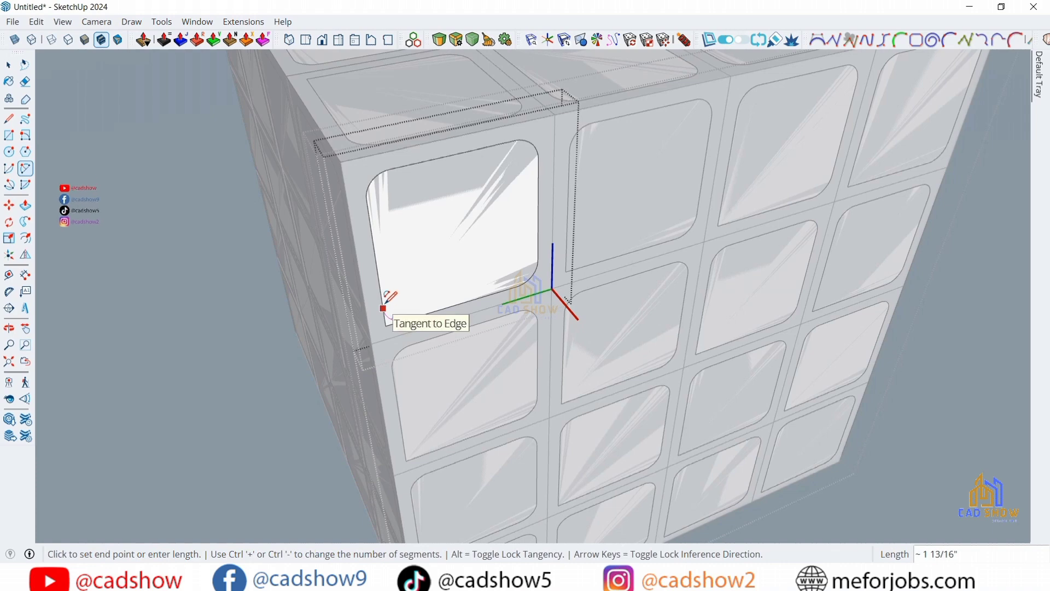
{"action": "left_click", "coordinate": [389, 305]}
Step: Push/Pull the rounded square outward by about 1/16 inch and close the component and grid group
{"action": "left_click", "coordinate": [26, 204]}
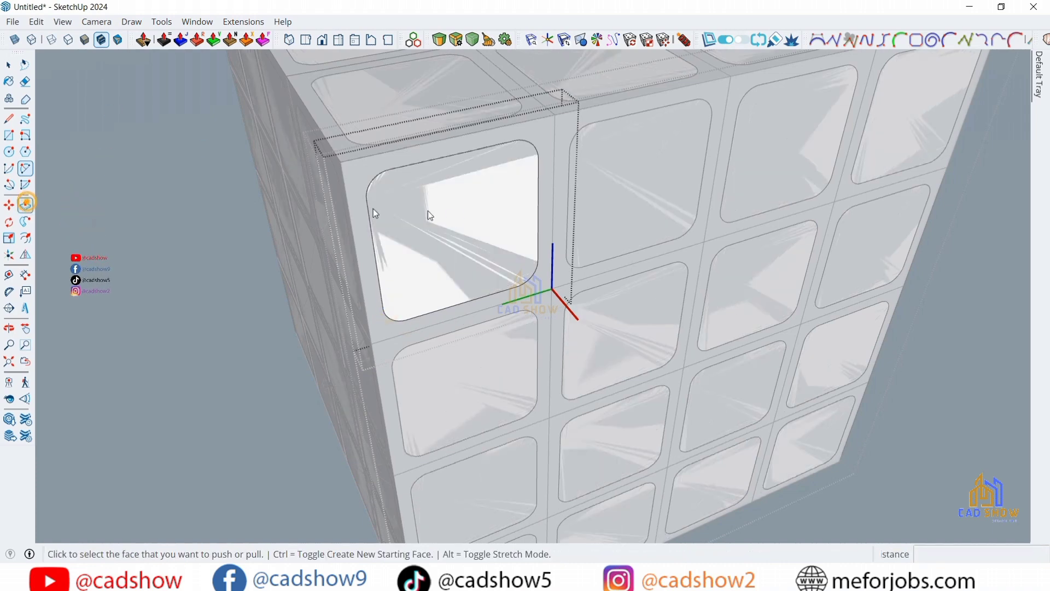
{"action": "left_click", "coordinate": [446, 225]}
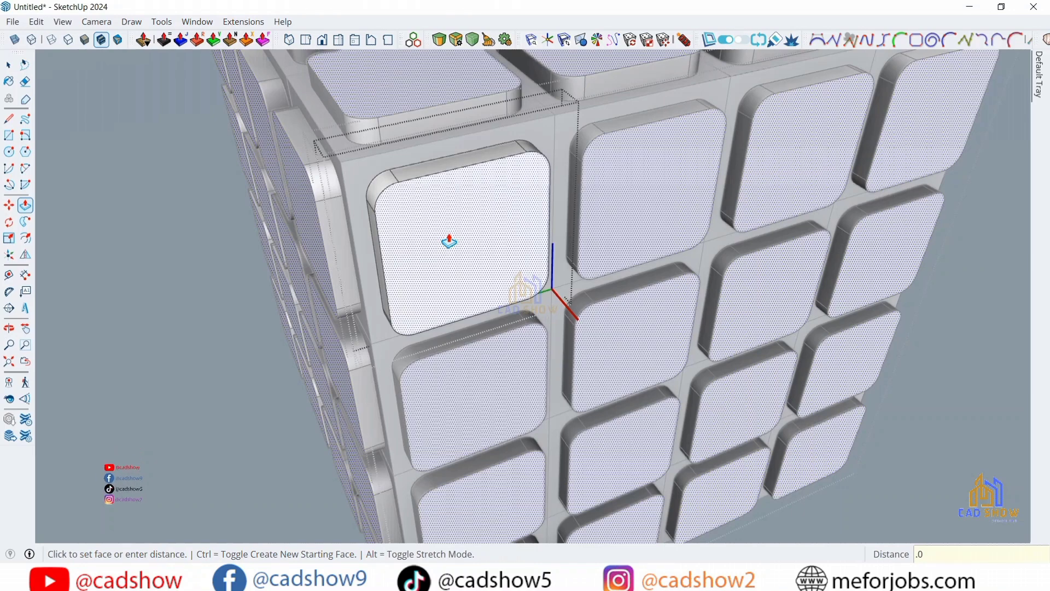
{"action": "key", "text": "Escape"}
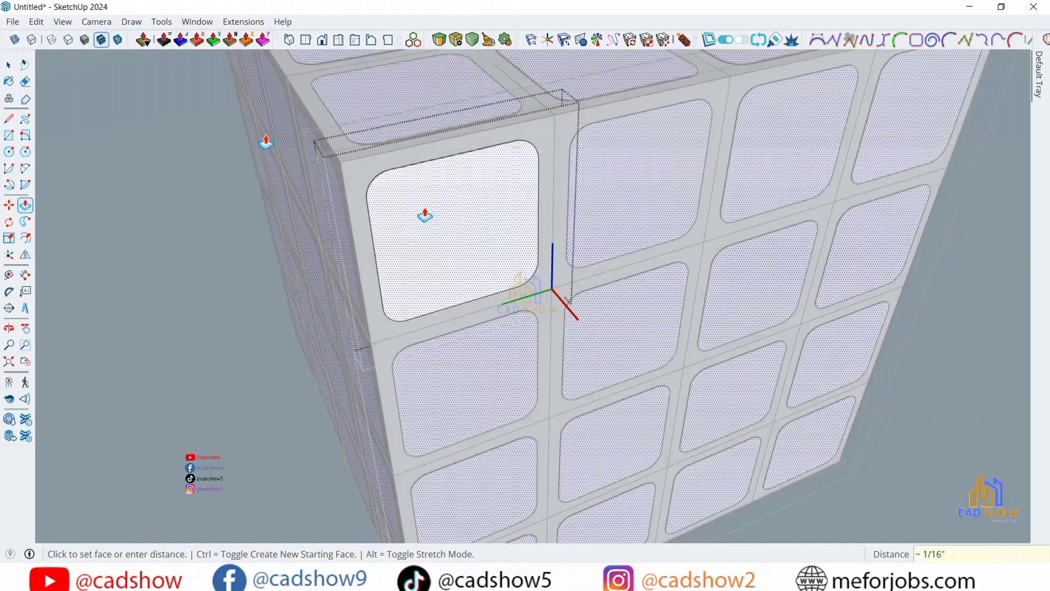
{"action": "left_click", "coordinate": [11, 65]}
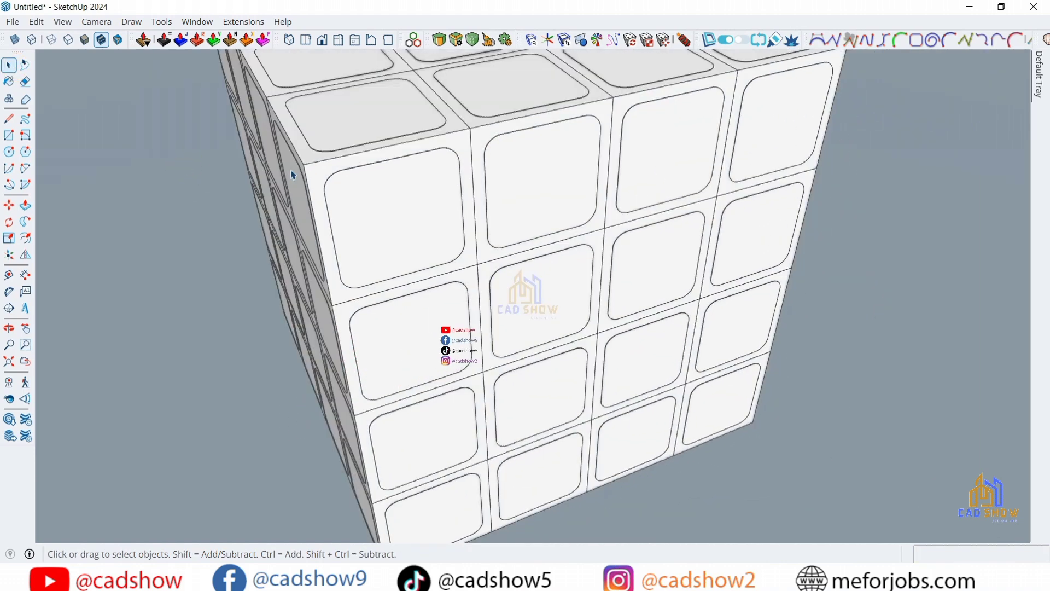
{"action": "scroll", "coordinate": [292, 175], "scroll_direction": "down", "scroll_amount": 5}
{"action": "left_click", "coordinate": [343, 197]}
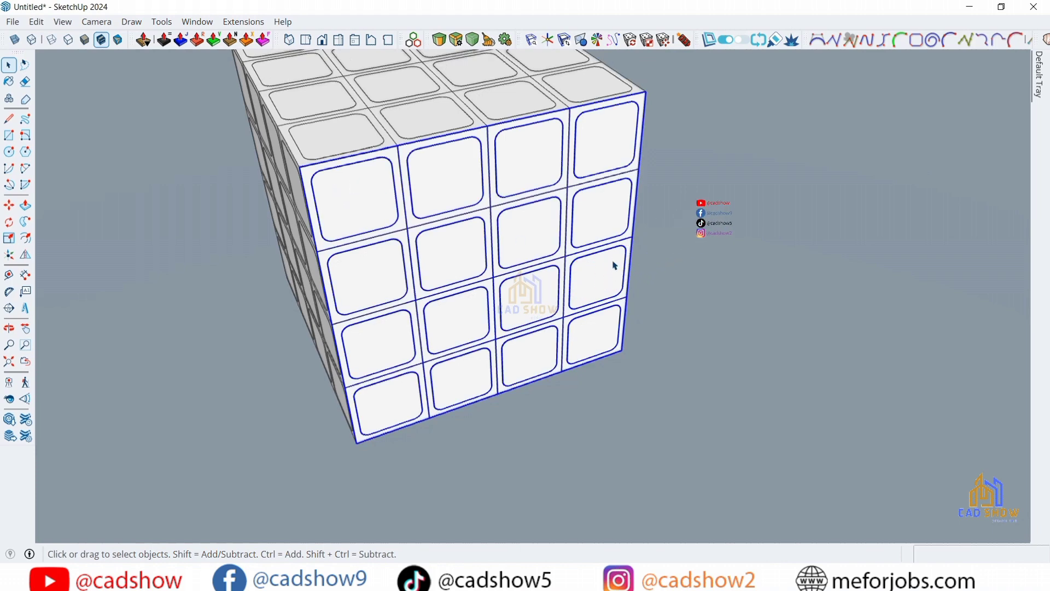
{"action": "scroll", "coordinate": [615, 265], "scroll_direction": "down", "scroll_amount": 3}
{"action": "scroll", "coordinate": [444, 206], "scroll_direction": "up", "scroll_amount": 2}
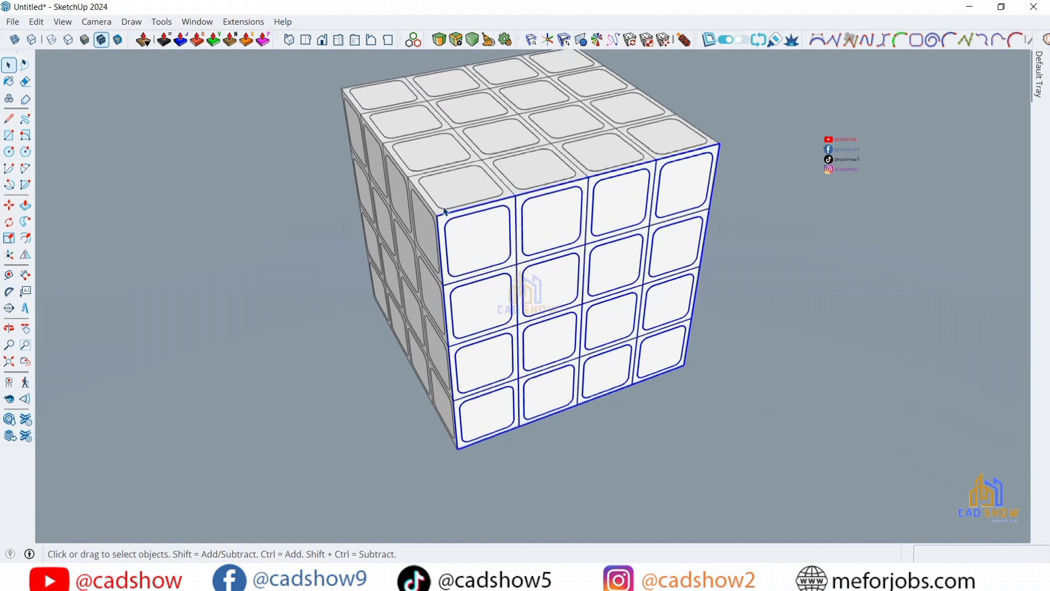
{"action": "right_click", "coordinate": [470, 234]}
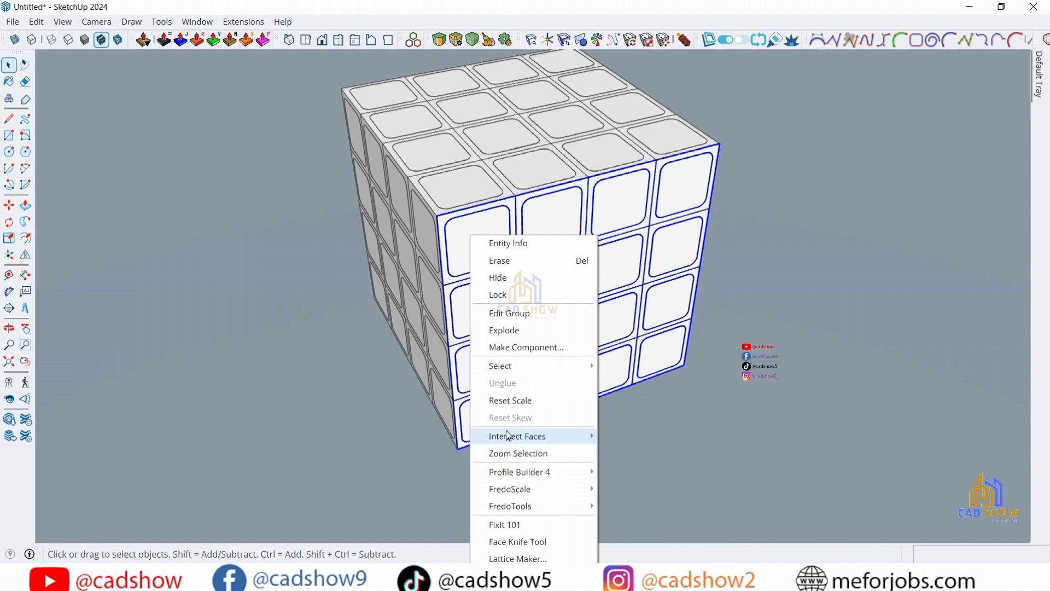
{"action": "left_click", "coordinate": [241, 210]}
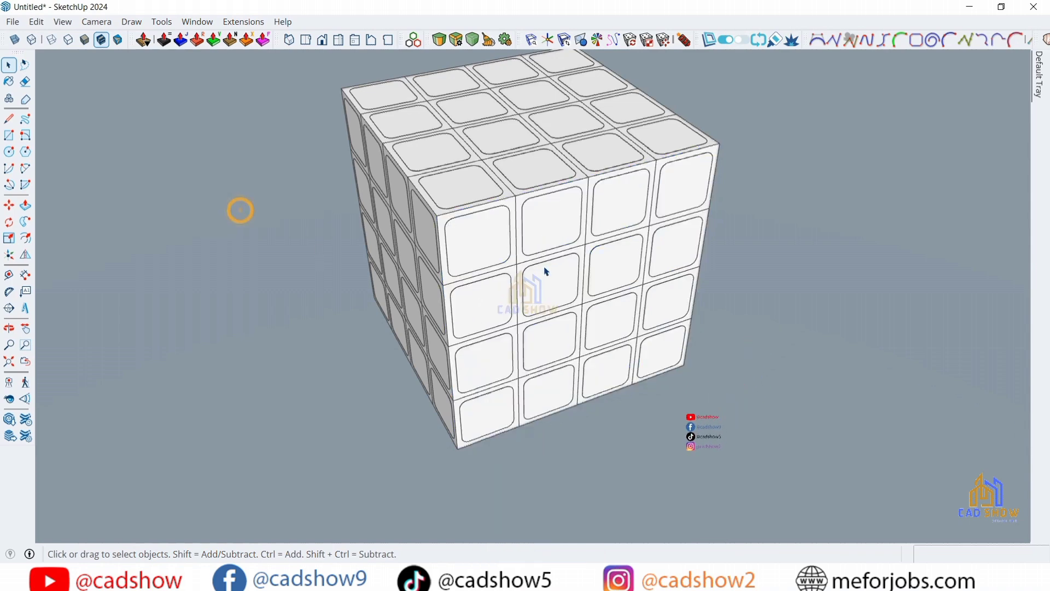
Step: Select the tile grid groups on all sides of the cube and hide them together
{"action": "left_click", "coordinate": [477, 241]}
{"action": "left_click", "coordinate": [443, 181], "text": "ctrl"}
{"action": "left_click", "coordinate": [426, 223], "text": "ctrl"}
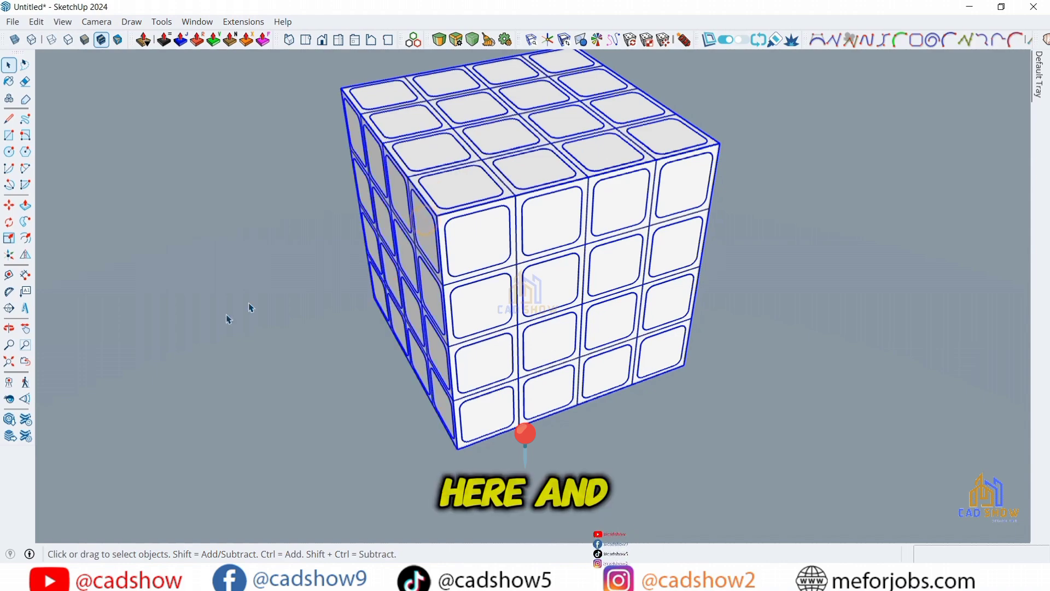
{"action": "left_click", "coordinate": [9, 328]}
{"action": "left_click_drag", "start_coordinate": [329, 253], "coordinate": [491, 307]}
{"action": "key", "text": "space"}
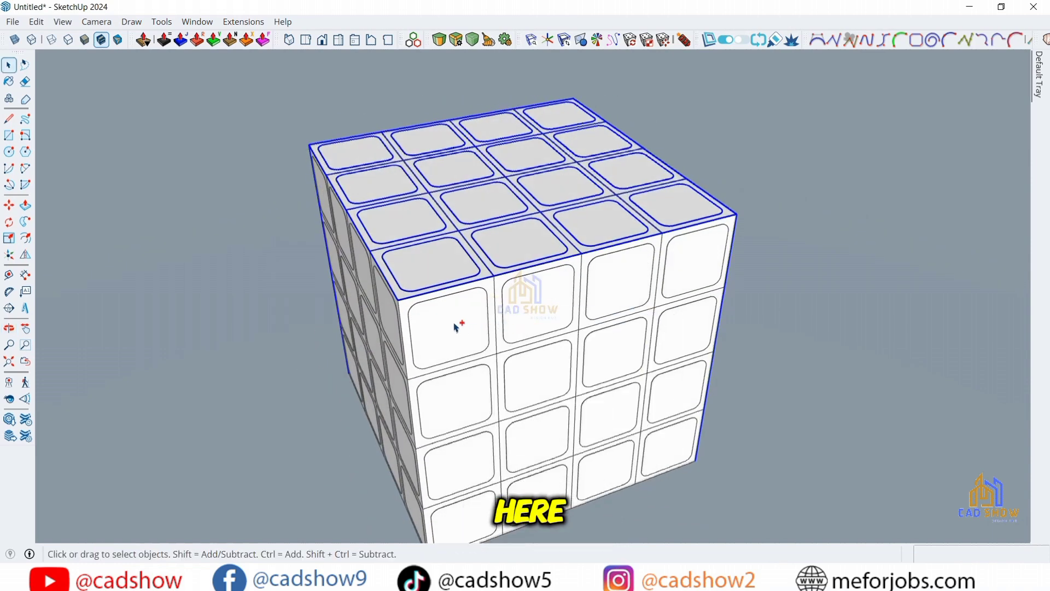
{"action": "left_click", "coordinate": [454, 324], "text": "ctrl"}
{"action": "left_click", "coordinate": [385, 312], "text": "ctrl"}
{"action": "right_click", "coordinate": [417, 274]}
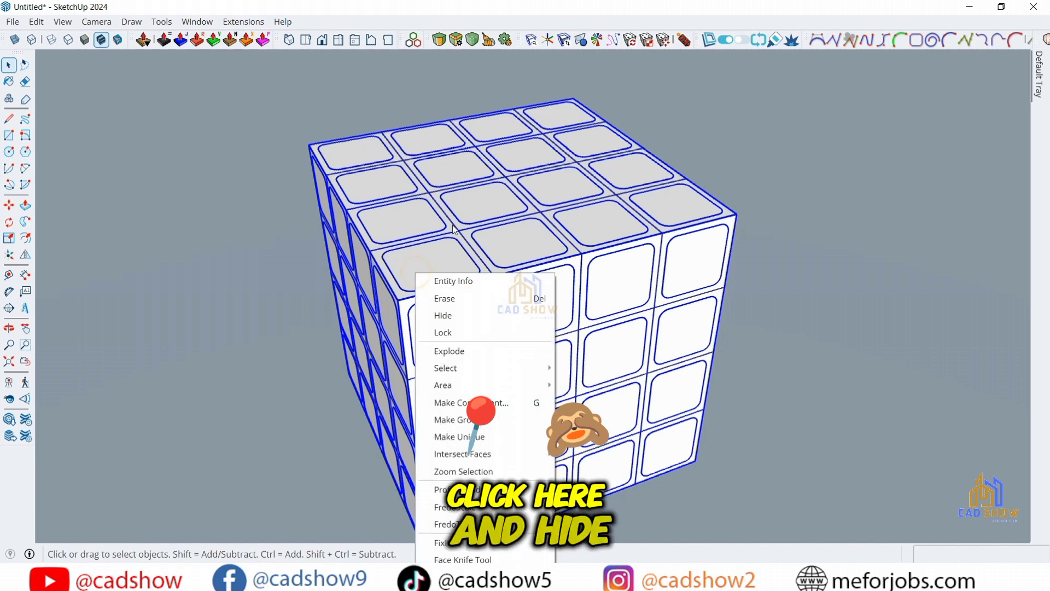
{"action": "left_click", "coordinate": [454, 316]}
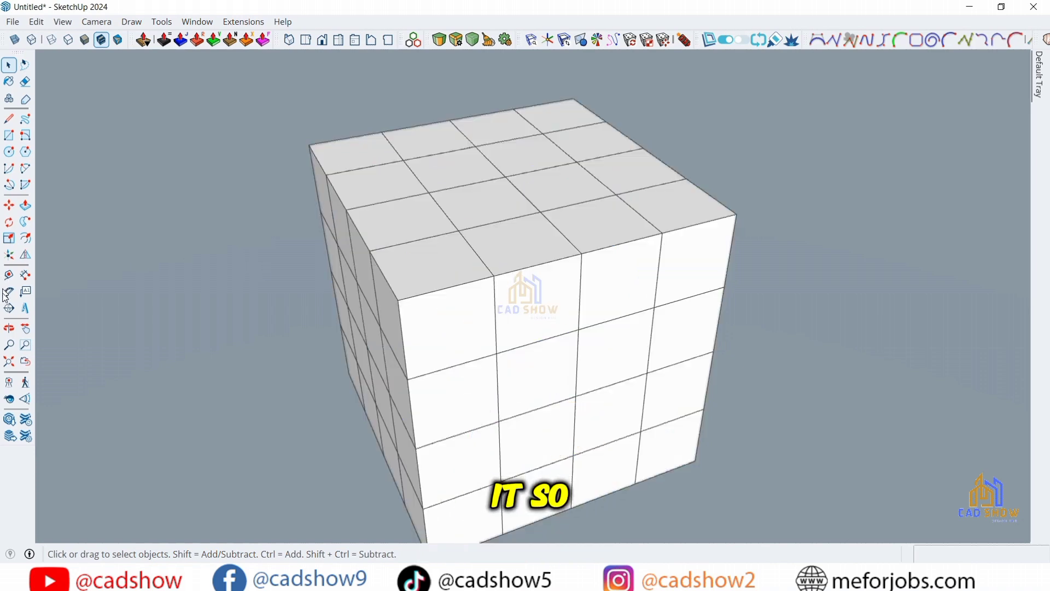
Step: Open the cube group and its front upper corner small-cube component for editing, and select all of the component's geometry
{"action": "left_click_drag", "start_coordinate": [630, 315], "coordinate": [485, 307]}
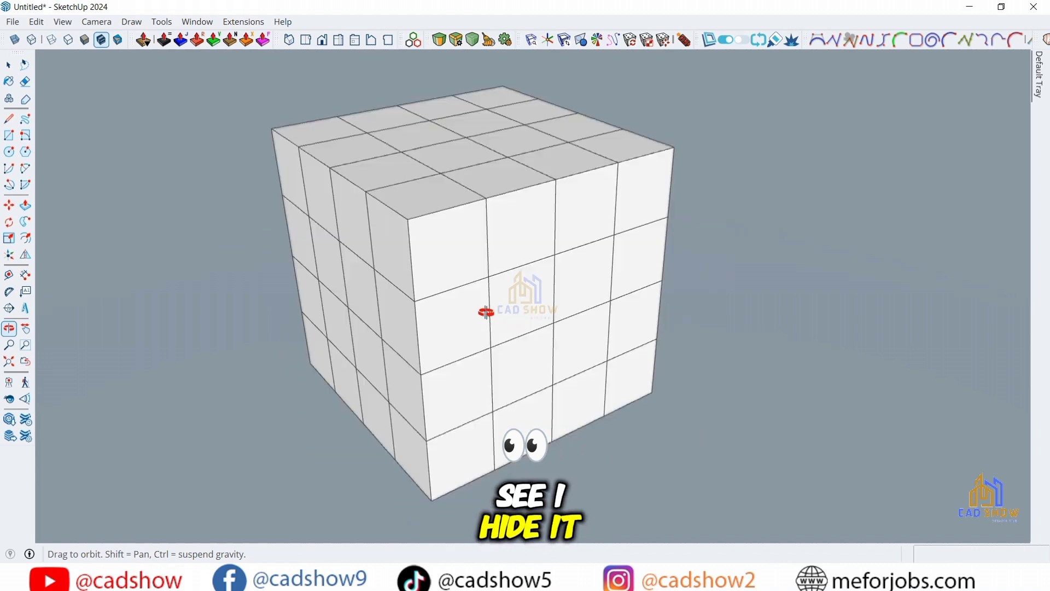
{"action": "right_click", "coordinate": [491, 271]}
{"action": "left_click", "coordinate": [499, 274]}
{"action": "triple_click", "coordinate": [478, 260]}
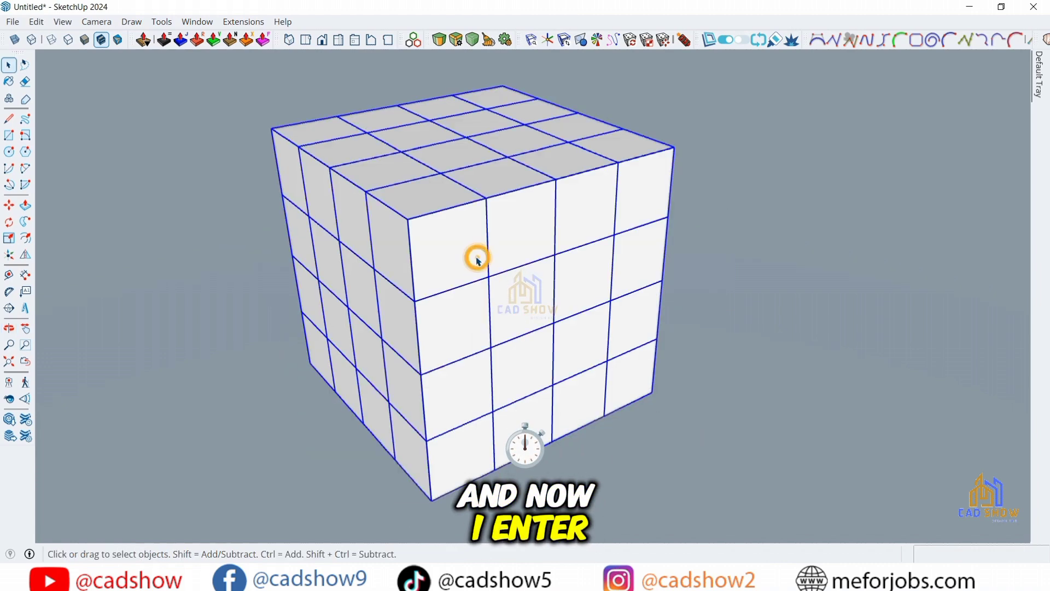
{"action": "double_click", "coordinate": [458, 236]}
{"action": "left_click", "coordinate": [455, 237]}
{"action": "double_click", "coordinate": [454, 236]}
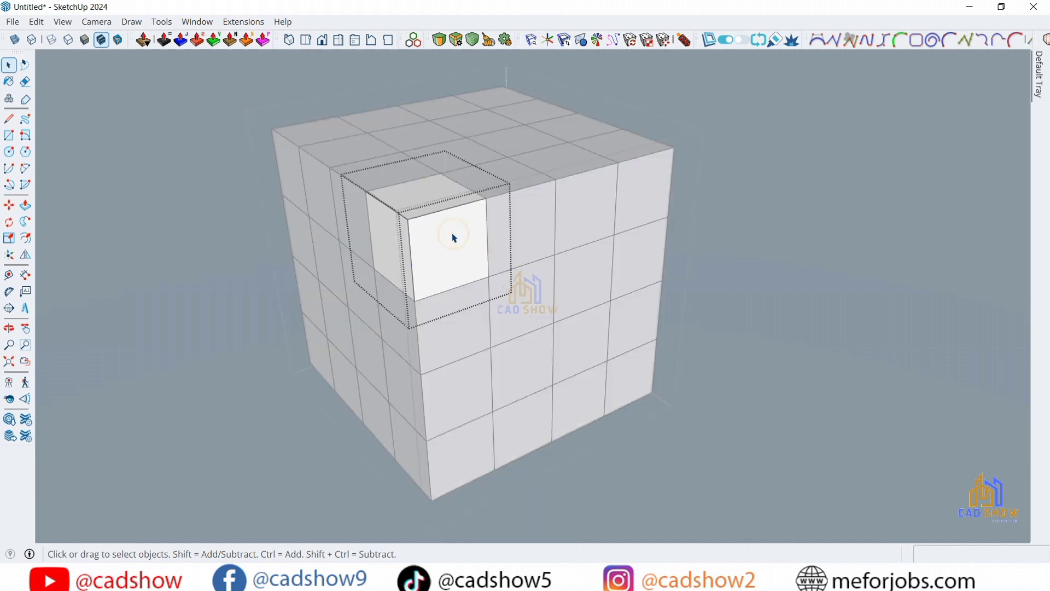
{"action": "triple_click", "coordinate": [440, 239]}
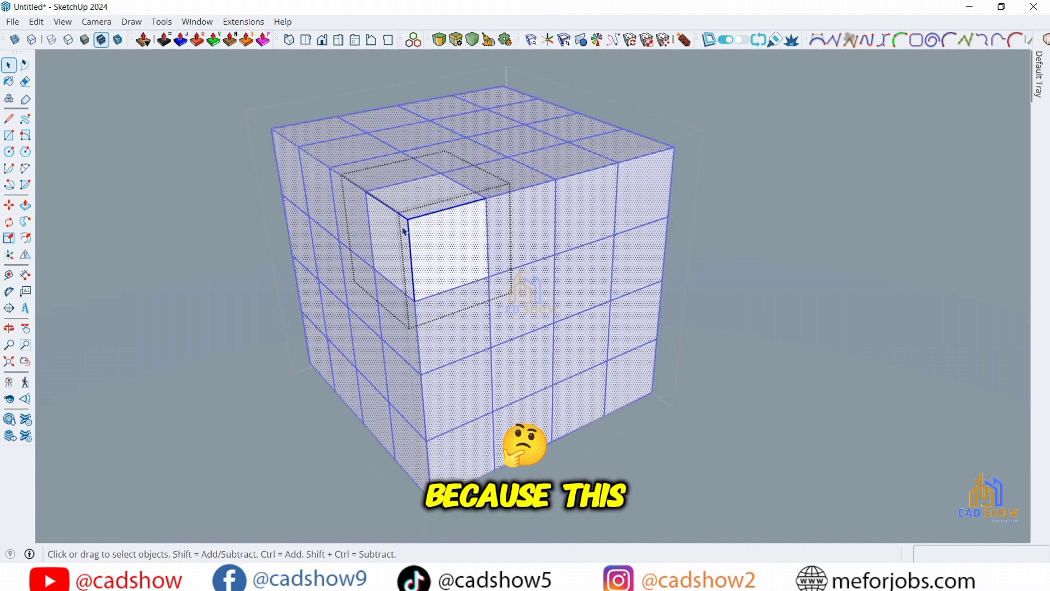
Step: Bevel all edges of the small-cube component with an offset of about 5/8 inch and 12 segments, and close the component
{"action": "left_click", "coordinate": [440, 41]}
{"action": "scroll", "coordinate": [484, 223], "scroll_direction": "up", "scroll_amount": 5}
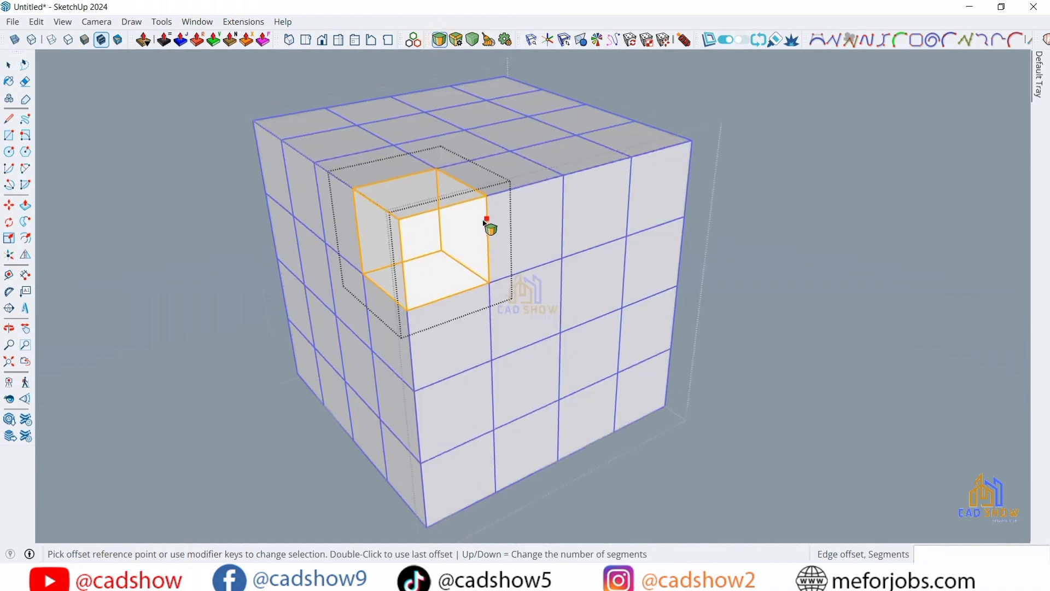
{"action": "left_click", "coordinate": [484, 223]}
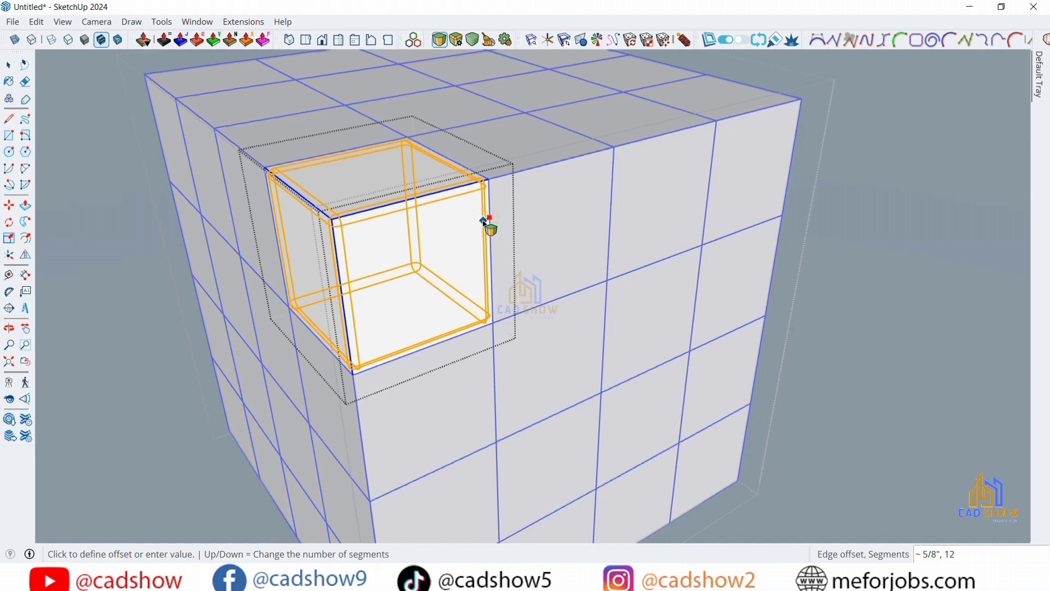
{"action": "left_click", "coordinate": [484, 226]}
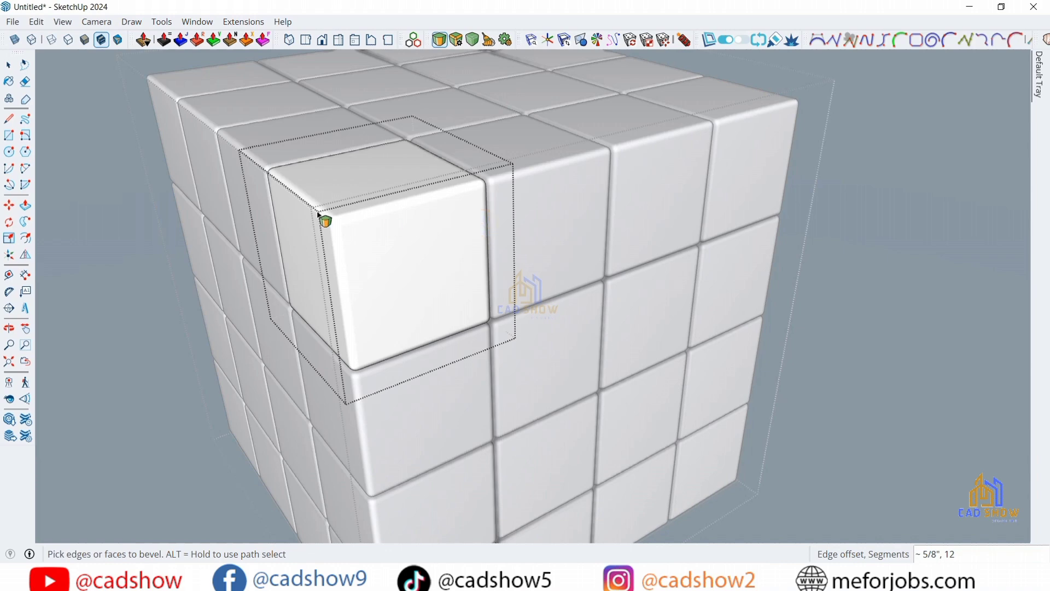
{"action": "left_click", "coordinate": [9, 65]}
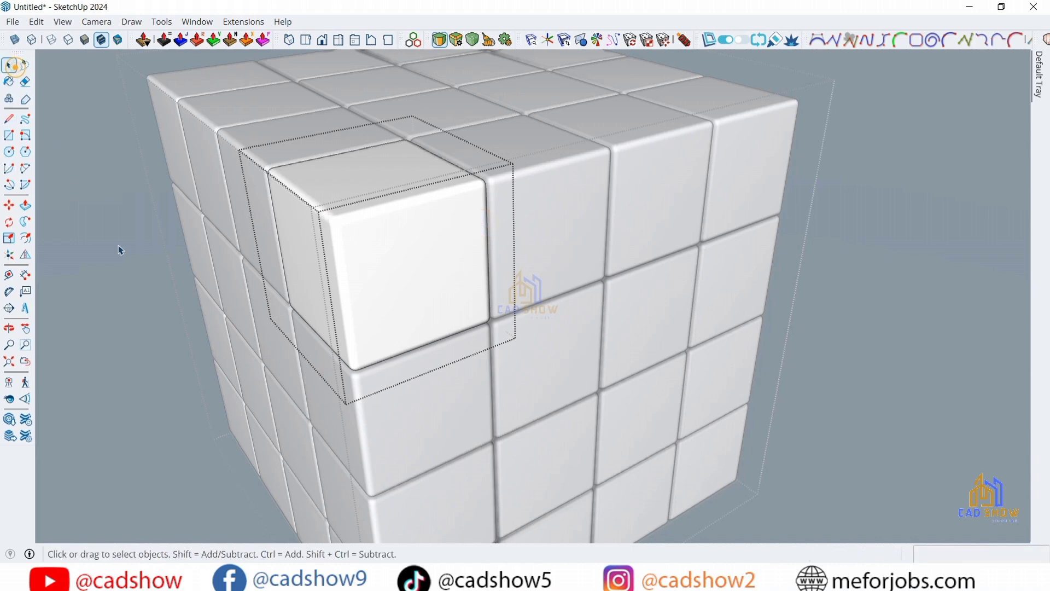
{"action": "left_click", "coordinate": [135, 272]}
{"action": "scroll", "coordinate": [475, 250], "scroll_direction": "up", "scroll_amount": 1}
{"action": "left_click", "coordinate": [12, 326]}
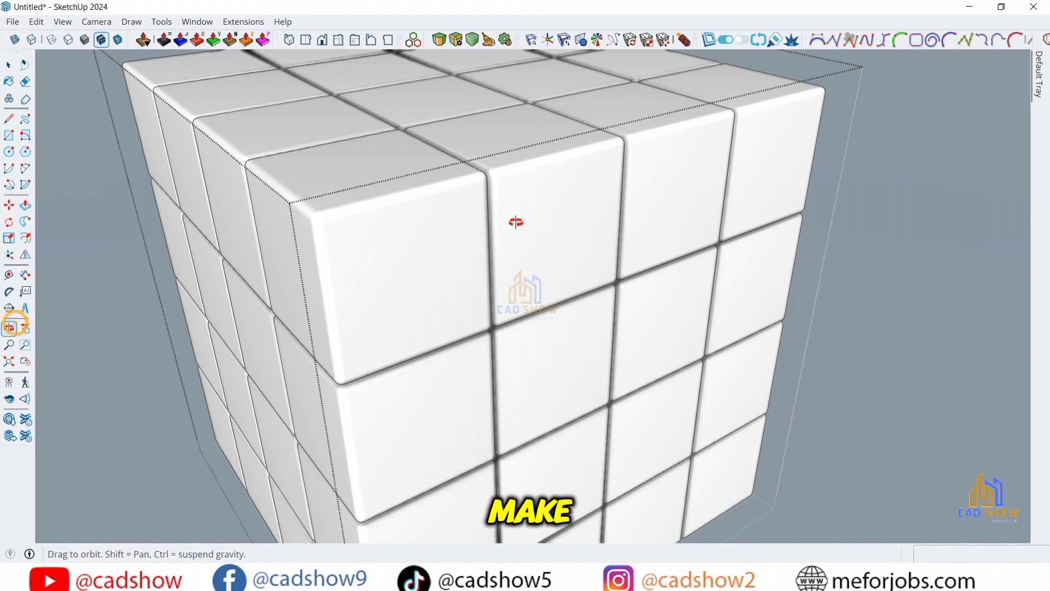
{"action": "left_click_drag", "start_coordinate": [516, 222], "coordinate": [411, 112]}
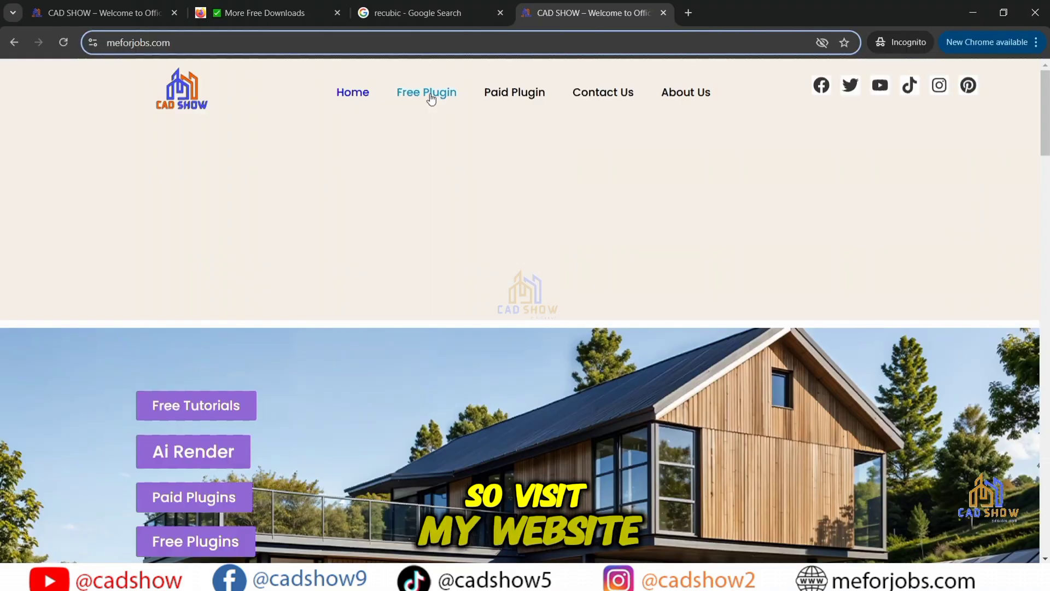
Step: Switch to the browser and look through the CAD SHOW home page at meforjobs.com for its plugins and AI Render offers
{"action": "scroll", "coordinate": [399, 192], "scroll_direction": "down", "scroll_amount": 10}
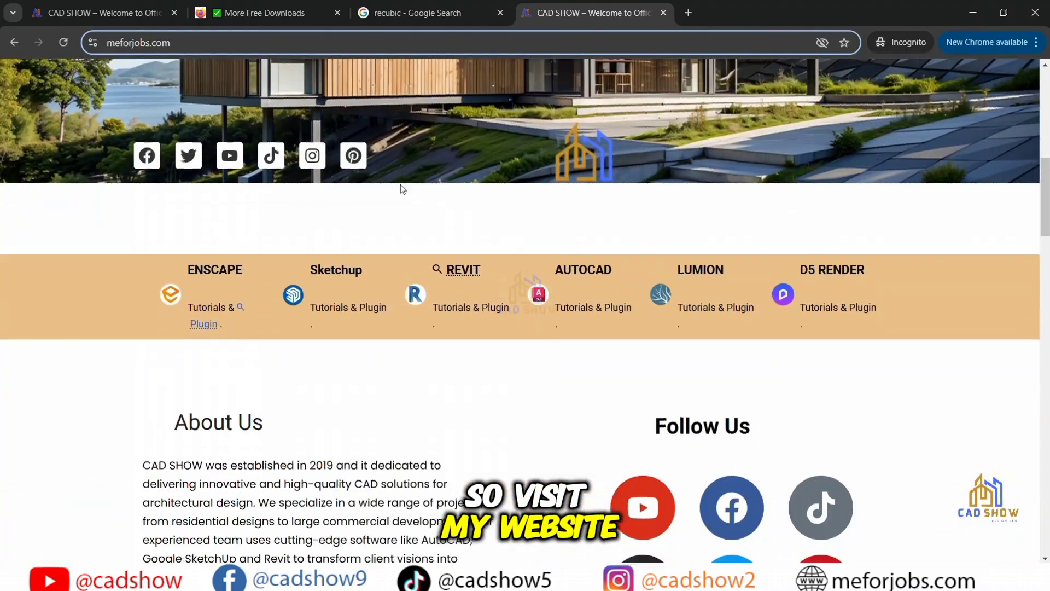
{"action": "scroll", "coordinate": [401, 184], "scroll_direction": "down", "scroll_amount": 8}
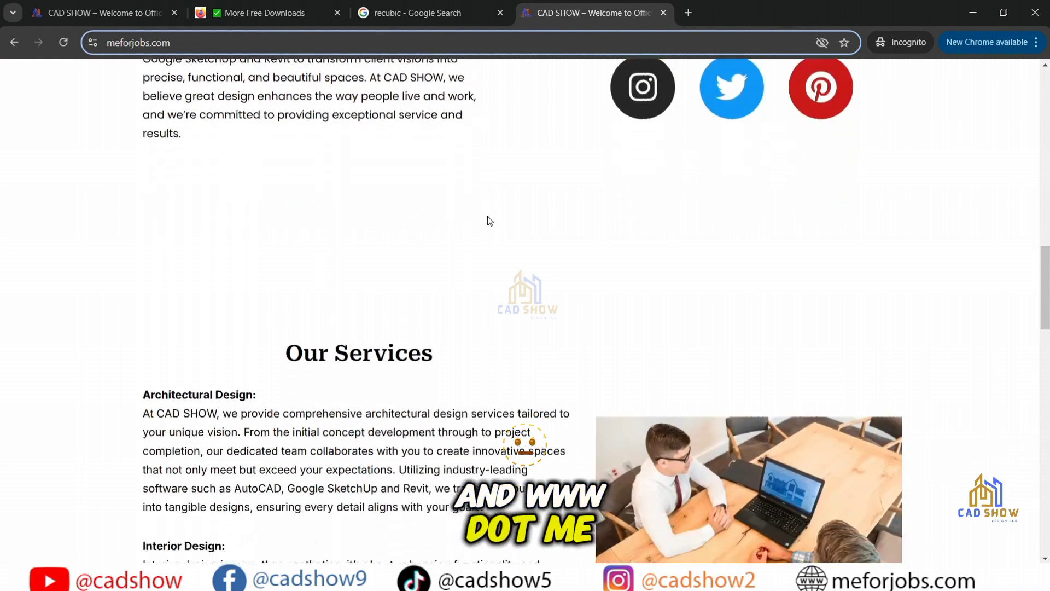
{"action": "scroll", "coordinate": [515, 220], "scroll_direction": "down", "scroll_amount": 2}
{"action": "left_click_drag", "start_coordinate": [1046, 316], "coordinate": [1046, 526]}
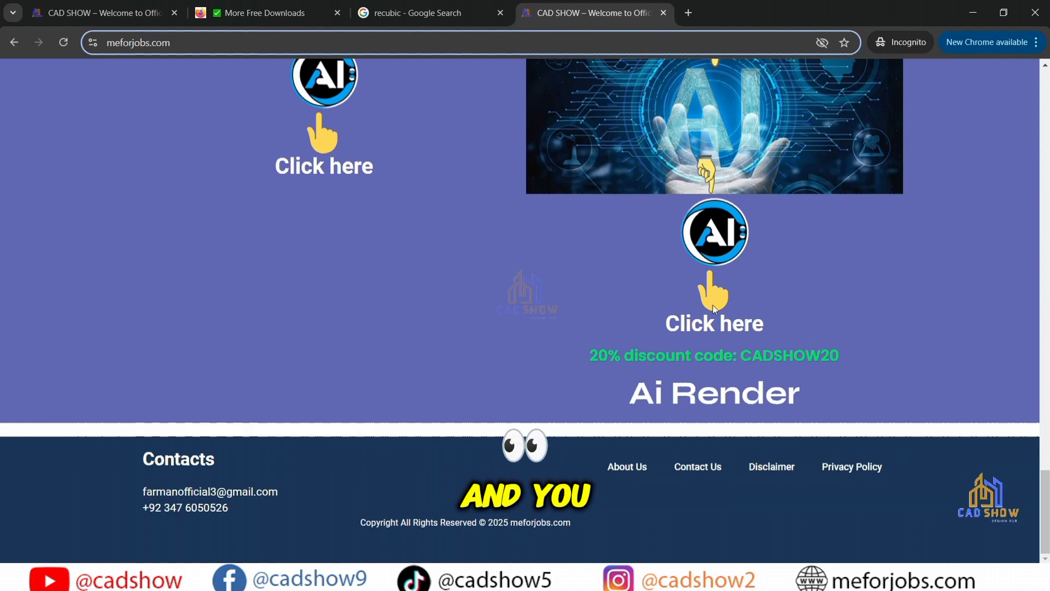
{"action": "left_click_drag", "start_coordinate": [1049, 489], "coordinate": [1048, 464]}
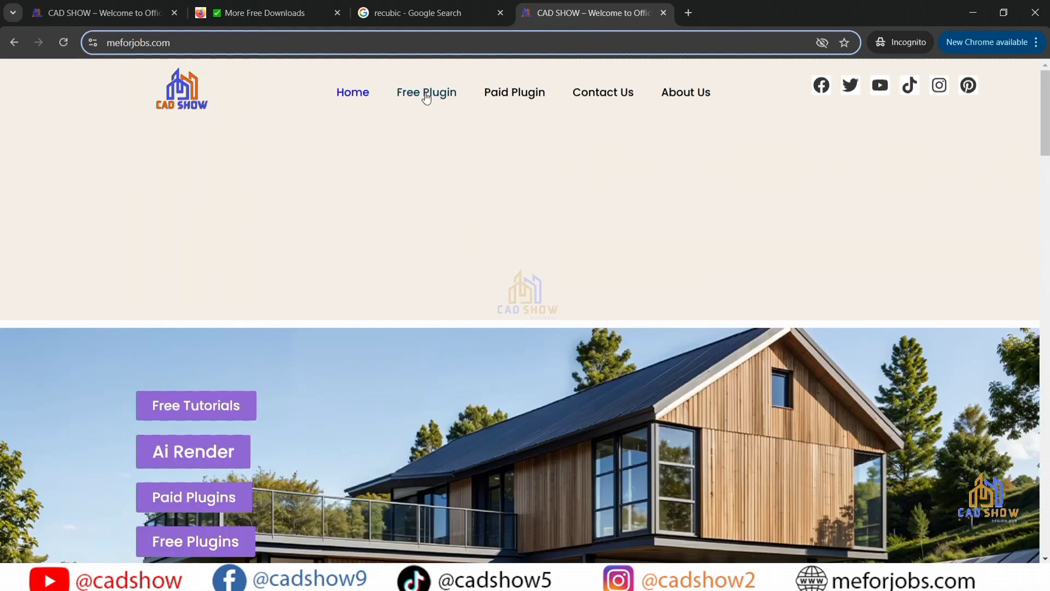
{"action": "scroll", "coordinate": [398, 196], "scroll_direction": "down", "scroll_amount": 10}
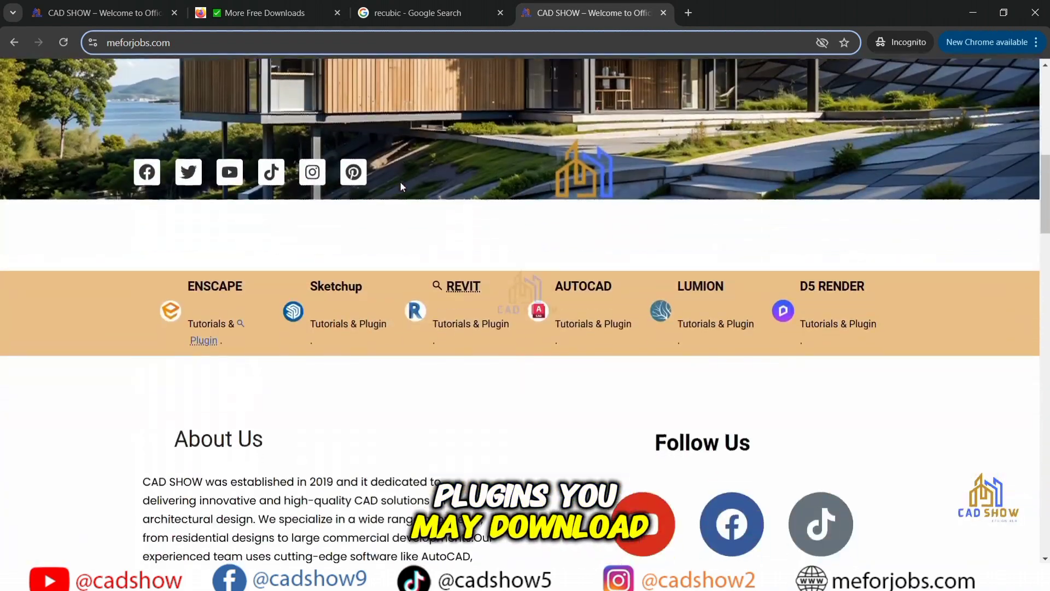
{"action": "scroll", "coordinate": [400, 184], "scroll_direction": "down", "scroll_amount": 9}
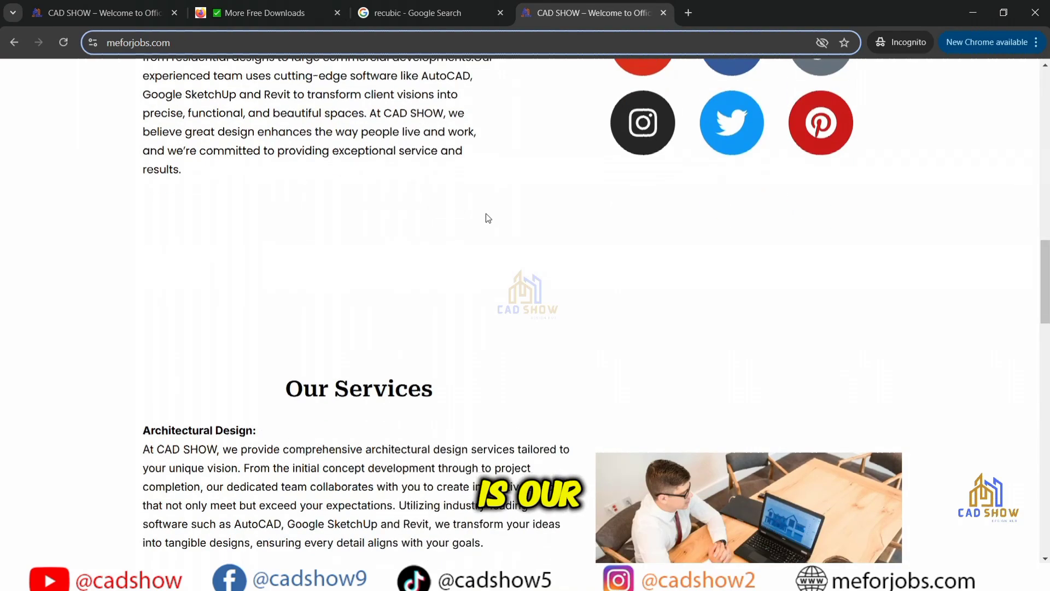
{"action": "scroll", "coordinate": [499, 215], "scroll_direction": "down", "scroll_amount": 1}
{"action": "left_click_drag", "start_coordinate": [1047, 311], "coordinate": [1046, 526]}
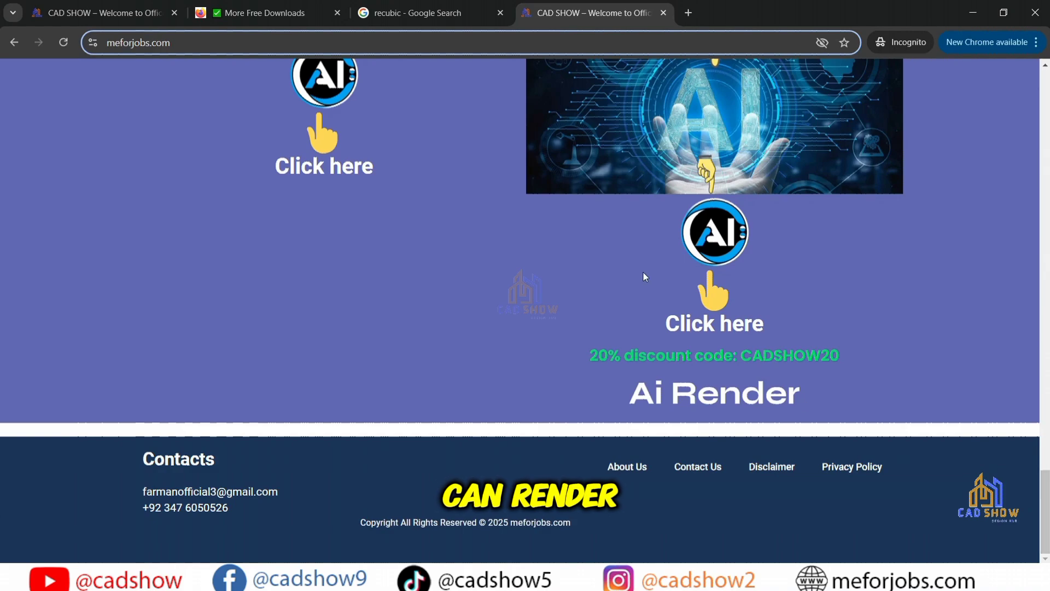
{"action": "scroll", "coordinate": [596, 302], "scroll_direction": "up", "scroll_amount": 15}
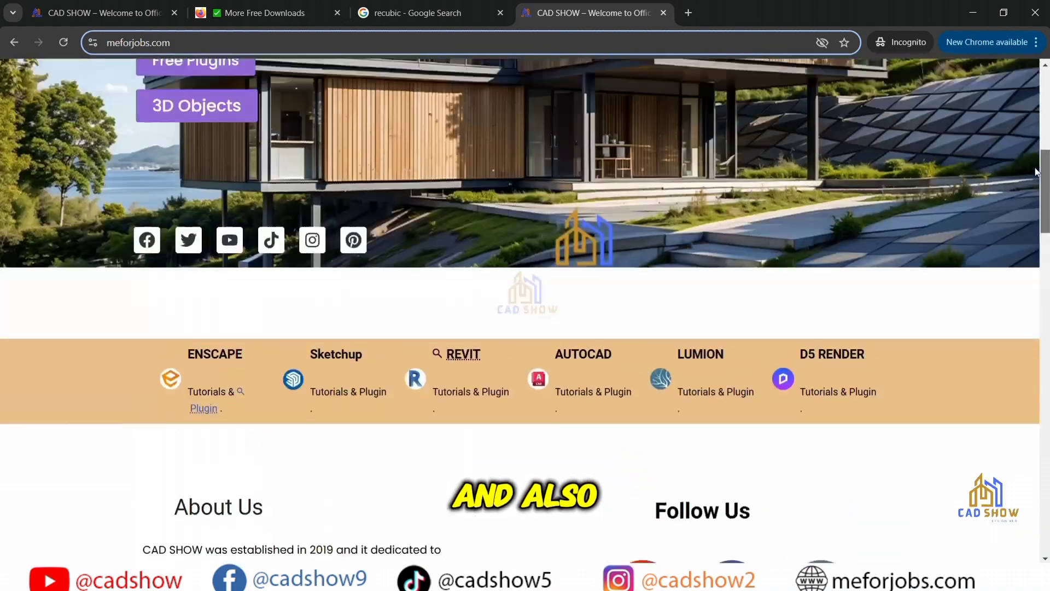
{"action": "scroll", "coordinate": [179, 136], "scroll_direction": "up", "scroll_amount": 5}
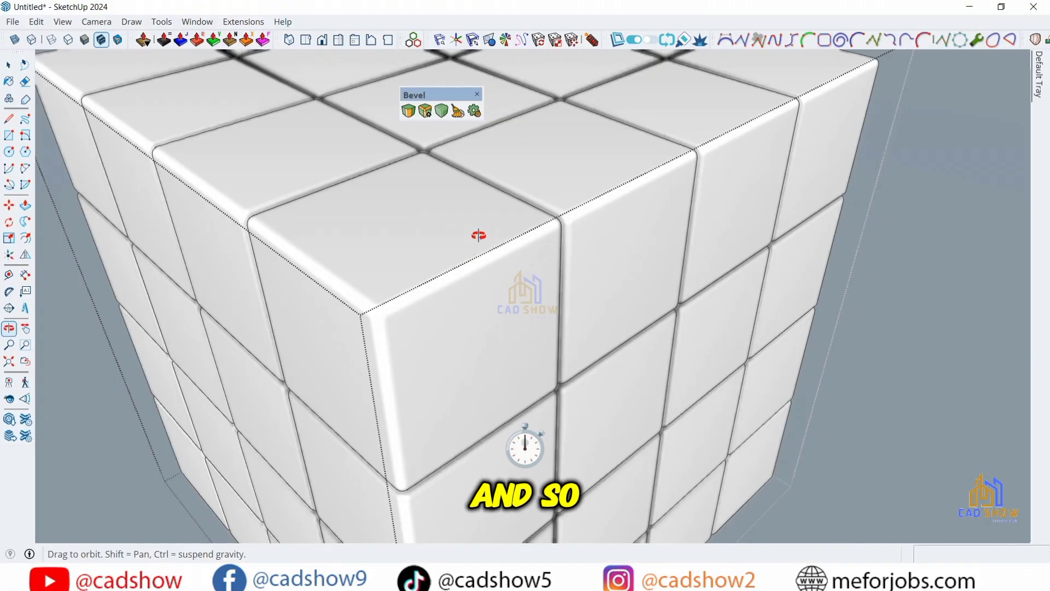
Step: Return to SketchUp, reopen the front upper corner small-cube component for editing, and select all of its geometry
{"action": "mouse_move", "coordinate": [481, 235]}
{"action": "left_mouse_down"}
{"action": "mouse_move", "coordinate": [487, 225]}
{"action": "mouse_move", "coordinate": [547, 360]}
{"action": "mouse_move", "coordinate": [537, 224]}
{"action": "left_mouse_up"}
{"action": "right_click", "coordinate": [537, 225]}
{"action": "left_click", "coordinate": [588, 238]}
{"action": "key", "text": "ctrl+a"}
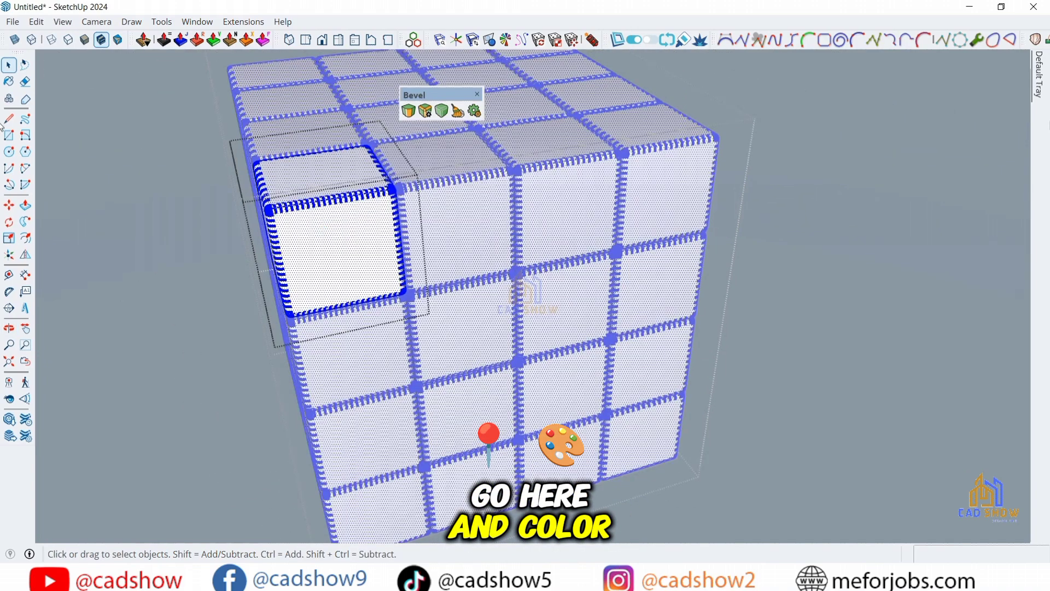
Step: Paint all selected geometry of the small-cube component with the near-black Color M08 from the Colors collection
{"action": "left_click", "coordinate": [1039, 77]}
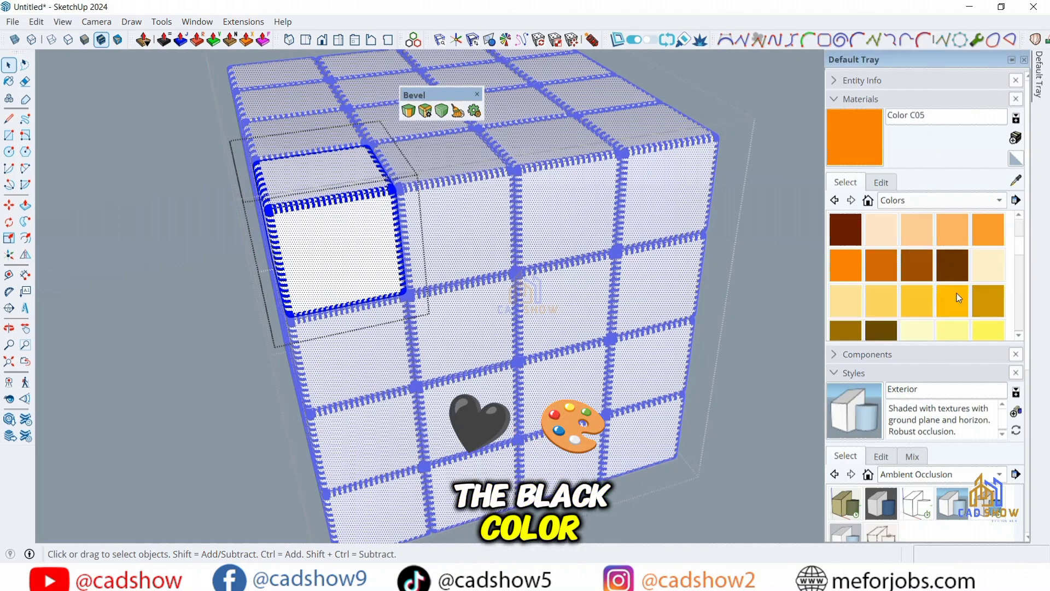
{"action": "scroll", "coordinate": [956, 293], "scroll_direction": "down", "scroll_amount": 8}
{"action": "scroll", "coordinate": [959, 290], "scroll_direction": "down", "scroll_amount": 4}
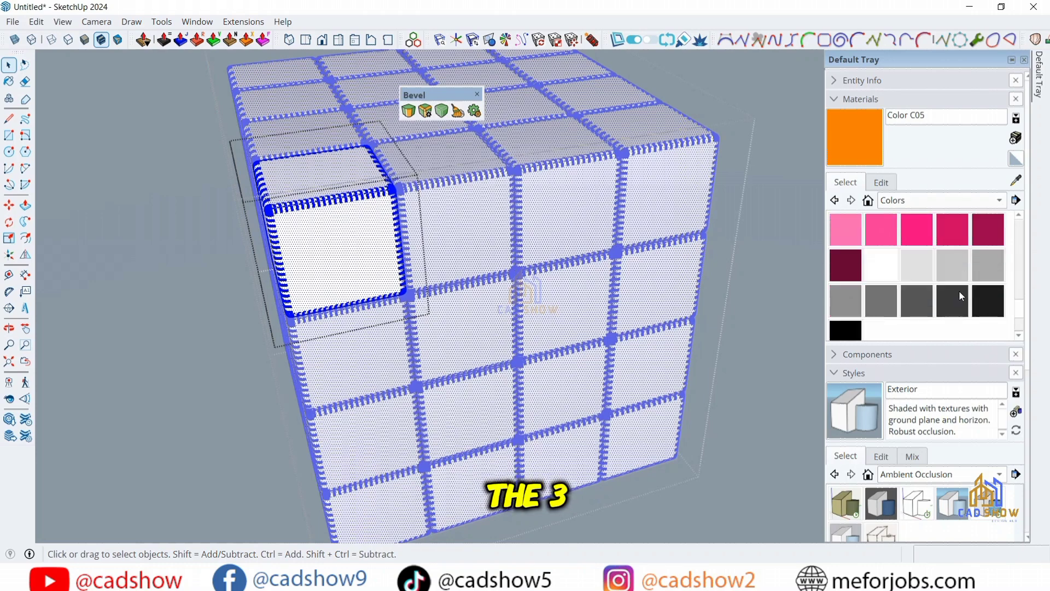
{"action": "left_click", "coordinate": [989, 302]}
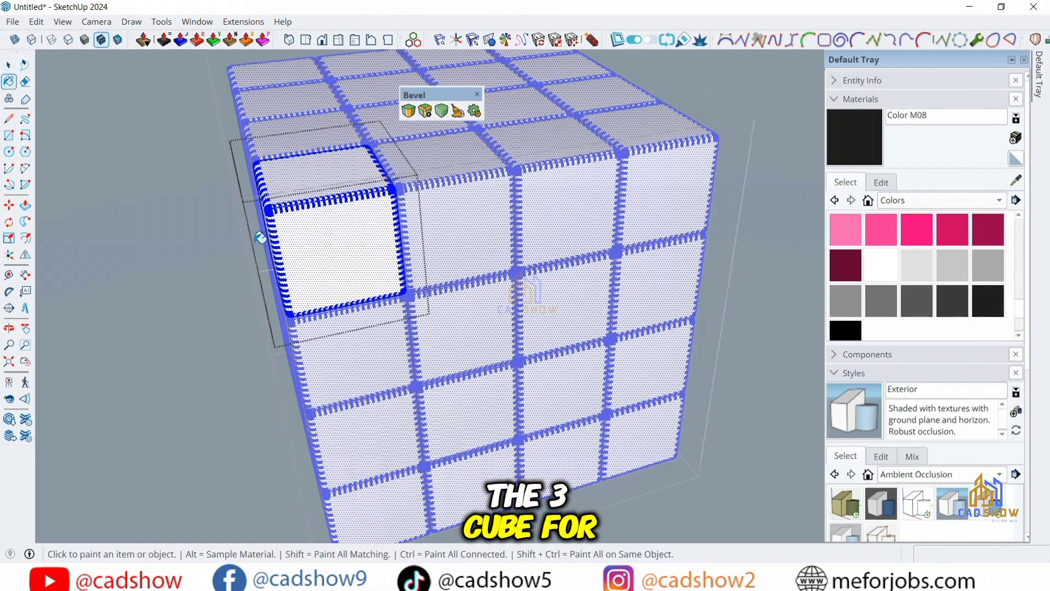
{"action": "left_click", "coordinate": [328, 216]}
{"action": "key", "text": "space"}
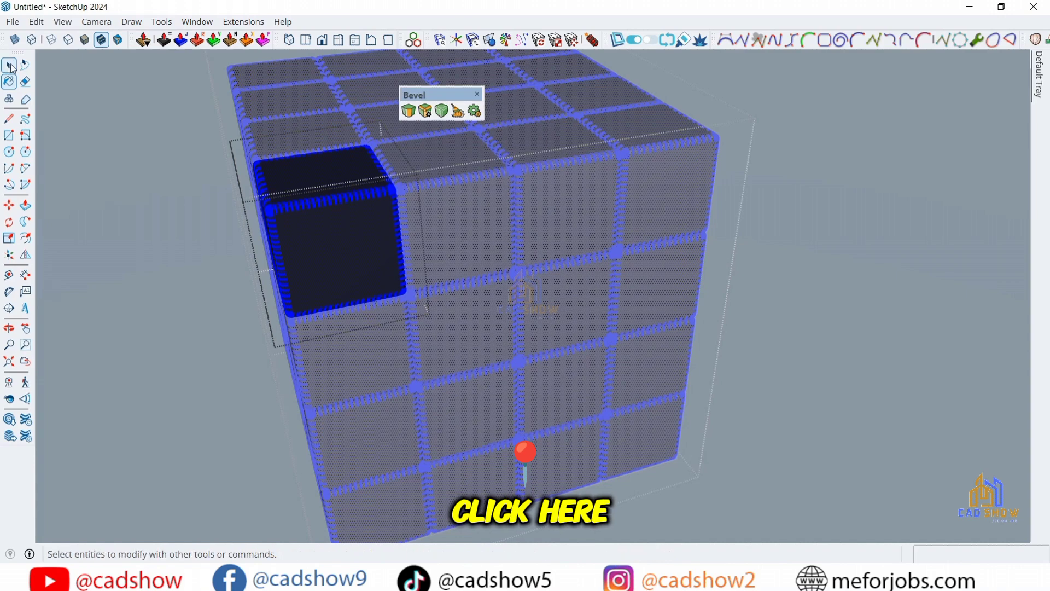
Step: Apply Soften/Smooth Edges to the selected small-cube geometry, and close the component and the cube group
{"action": "right_click", "coordinate": [366, 272]}
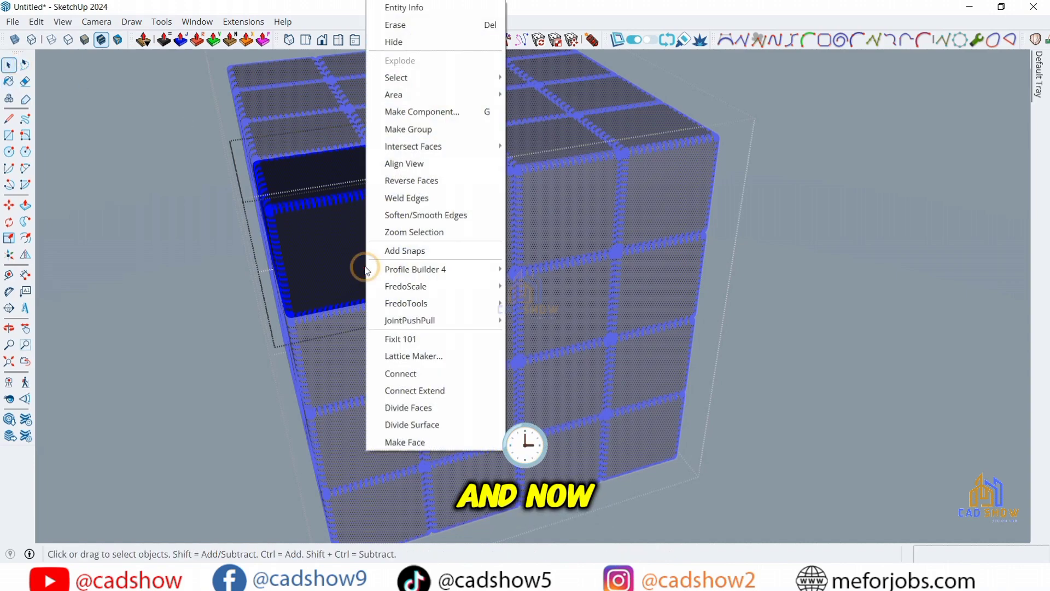
{"action": "left_click", "coordinate": [405, 216]}
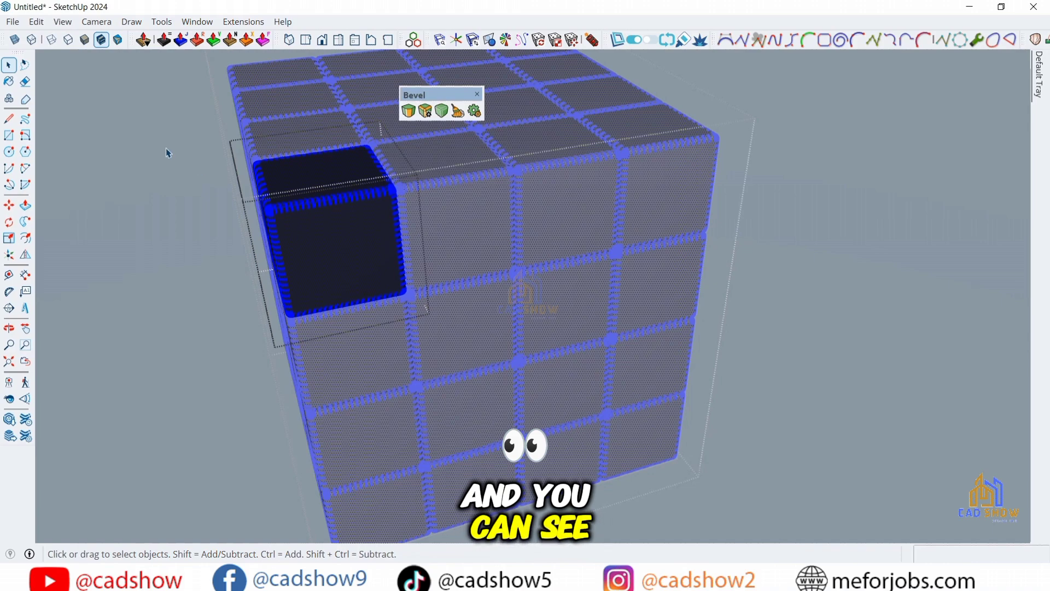
{"action": "left_click", "coordinate": [165, 150]}
{"action": "left_click", "coordinate": [160, 210]}
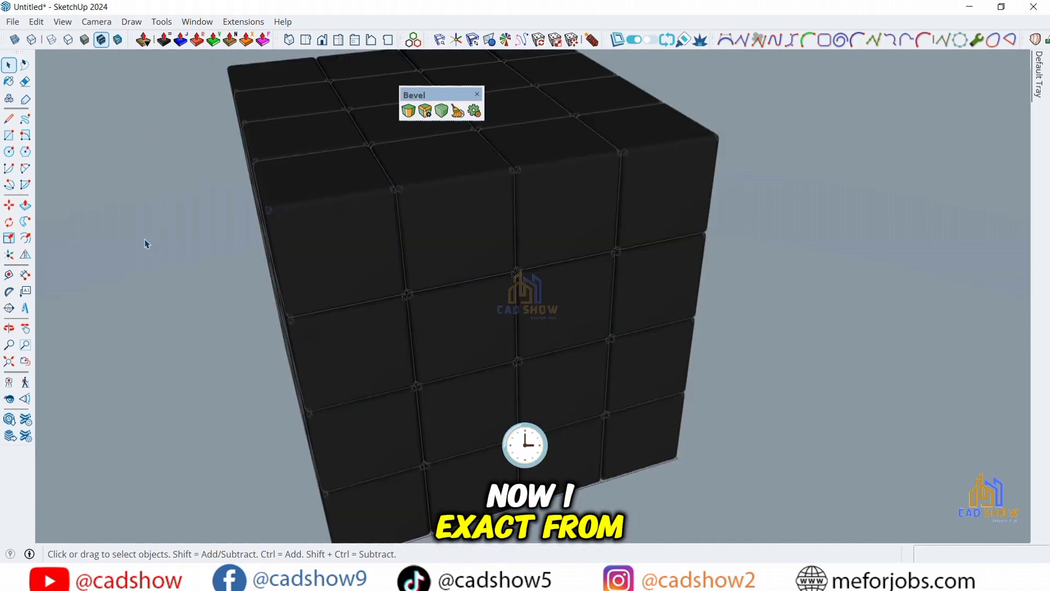
Step: Unhide the last hidden objects so the tiles show again on the black cube
{"action": "scroll", "coordinate": [284, 173], "scroll_direction": "down", "scroll_amount": 2}
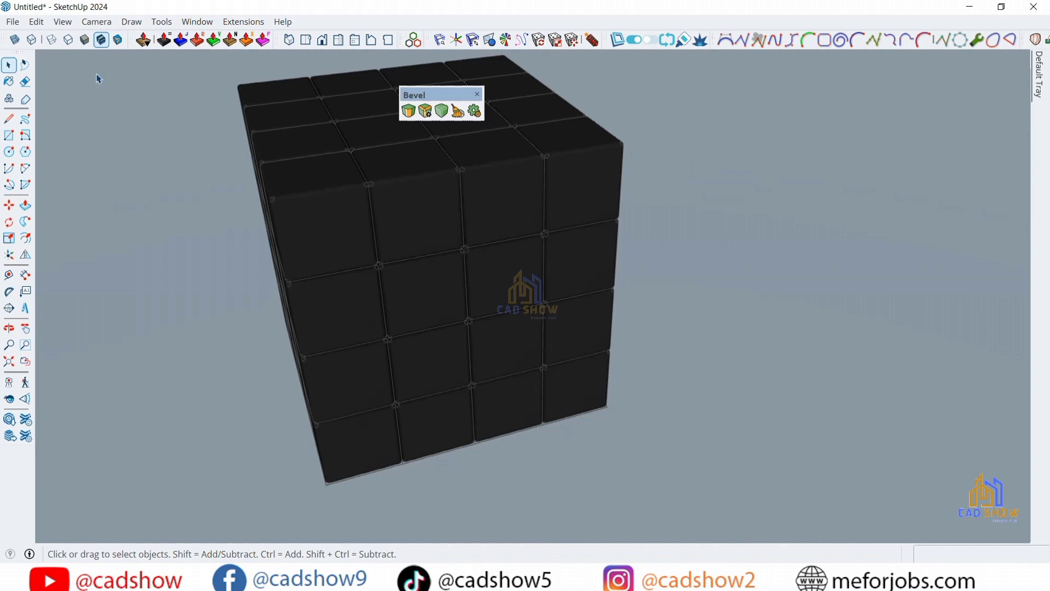
{"action": "left_click", "coordinate": [42, 24]}
{"action": "mouse_move", "coordinate": [110, 249]}
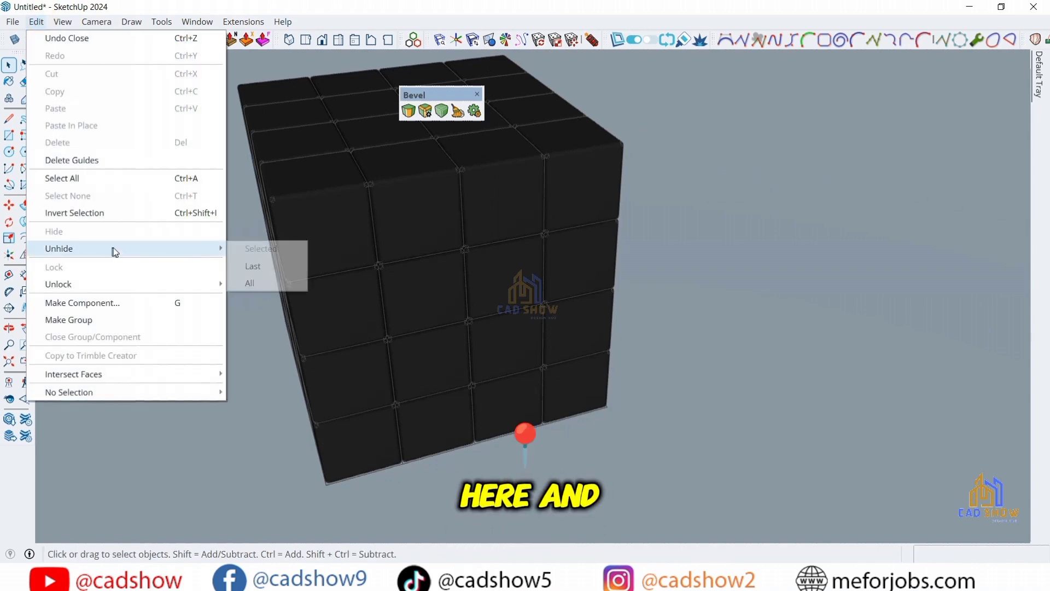
{"action": "left_click", "coordinate": [258, 267]}
{"action": "scroll", "coordinate": [536, 315], "scroll_direction": "down", "scroll_amount": 2}
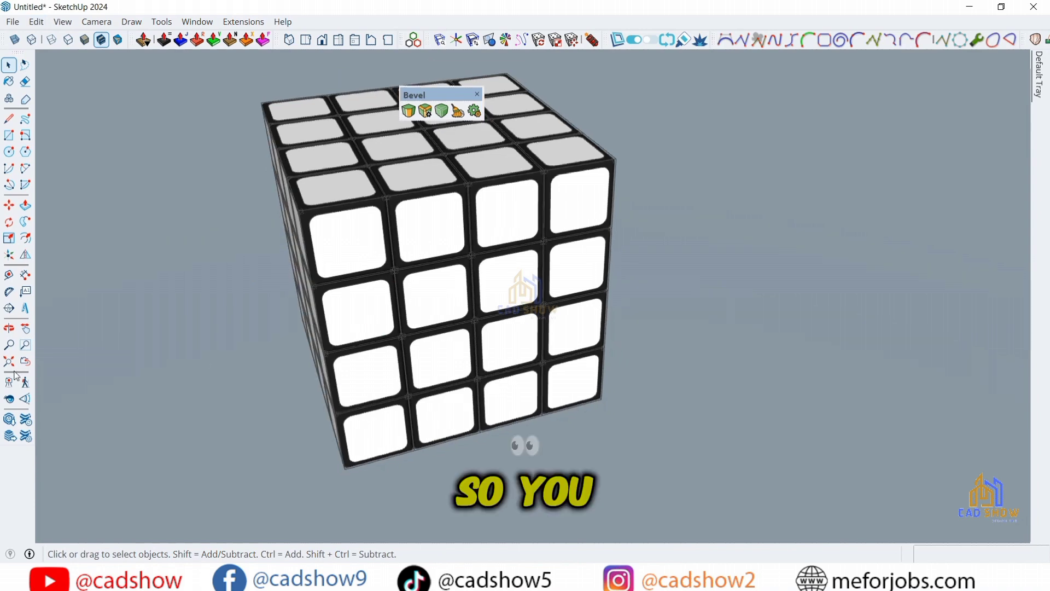
{"action": "left_click_drag", "start_coordinate": [327, 393], "coordinate": [379, 394]}
{"action": "right_click", "coordinate": [651, 232]}
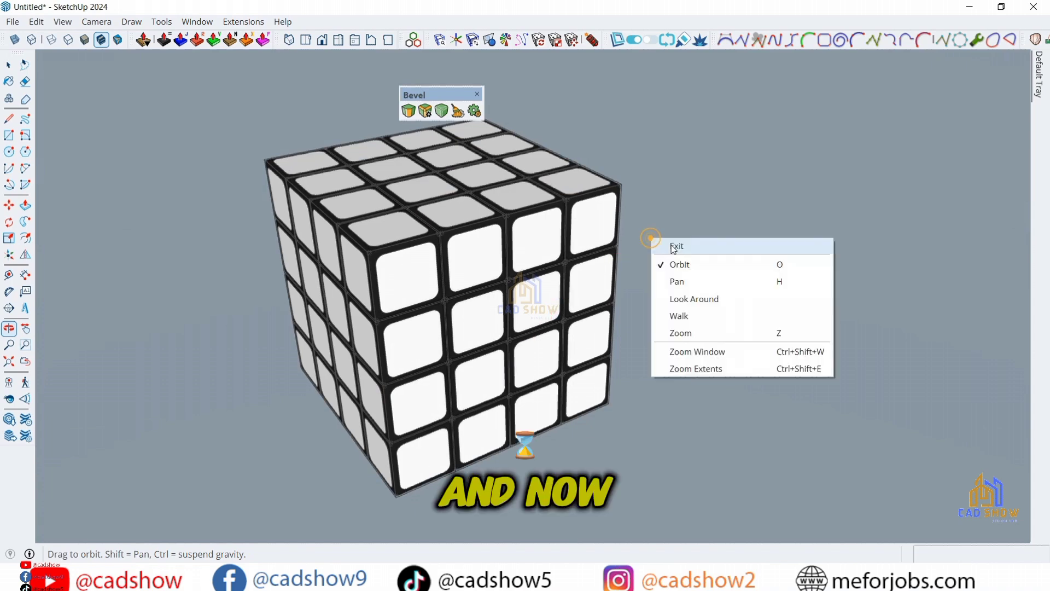
{"action": "left_click", "coordinate": [669, 241]}
Step: Paint the cube's top tiles bright red and the front side's tiles orange with Color B04
{"action": "left_click", "coordinate": [1040, 86]}
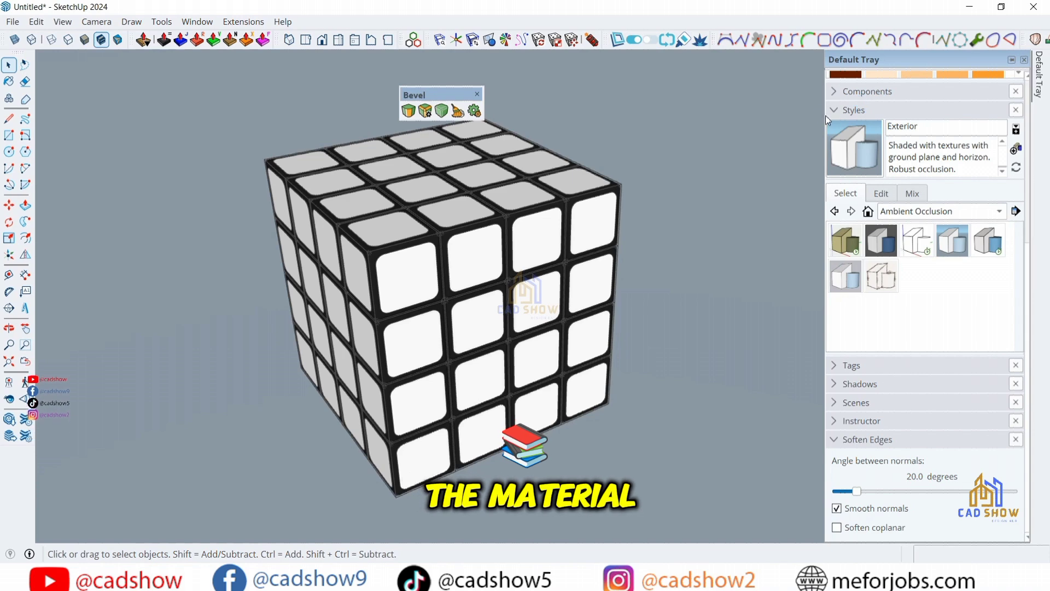
{"action": "scroll", "coordinate": [838, 113], "scroll_direction": "up", "scroll_amount": 5}
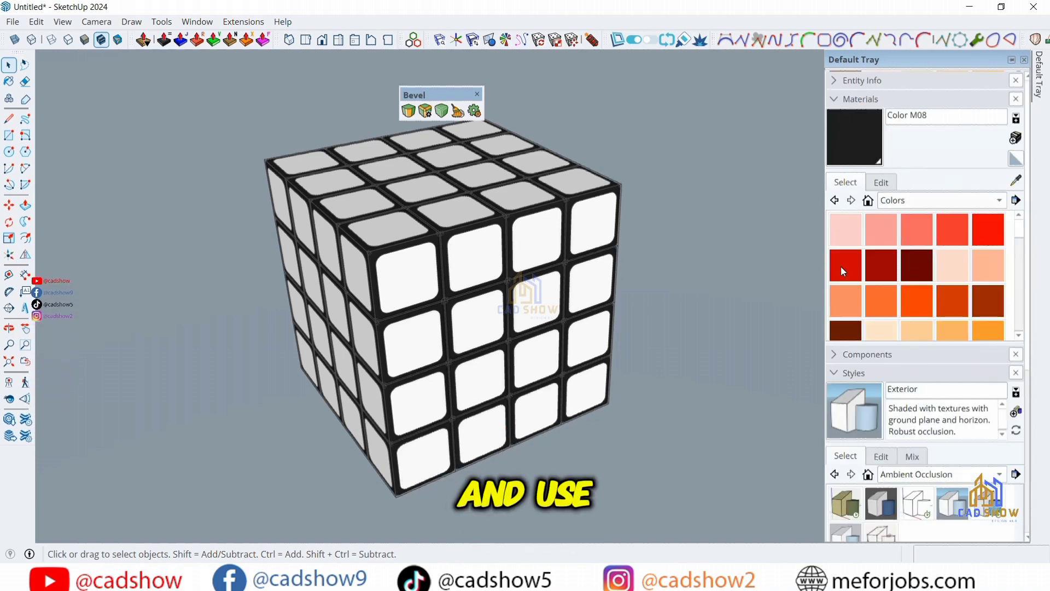
{"action": "left_click", "coordinate": [989, 230]}
{"action": "left_click", "coordinate": [534, 188]}
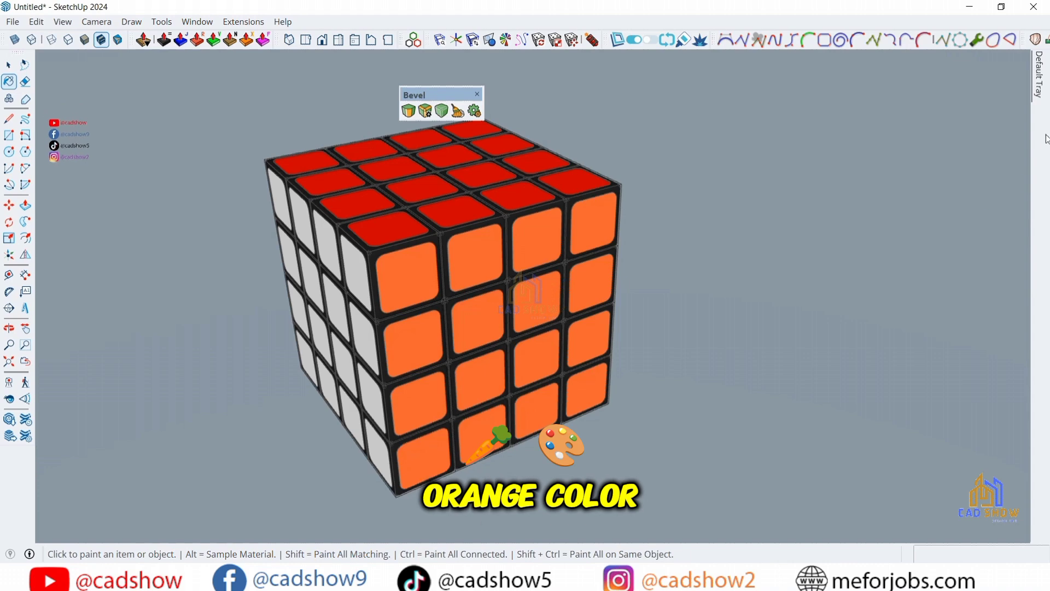
Step: Paint the tiles on the side left of the orange one yellow, and those on the opposite side green with Color F07
{"action": "mouse_move", "coordinate": [1024, 75]}
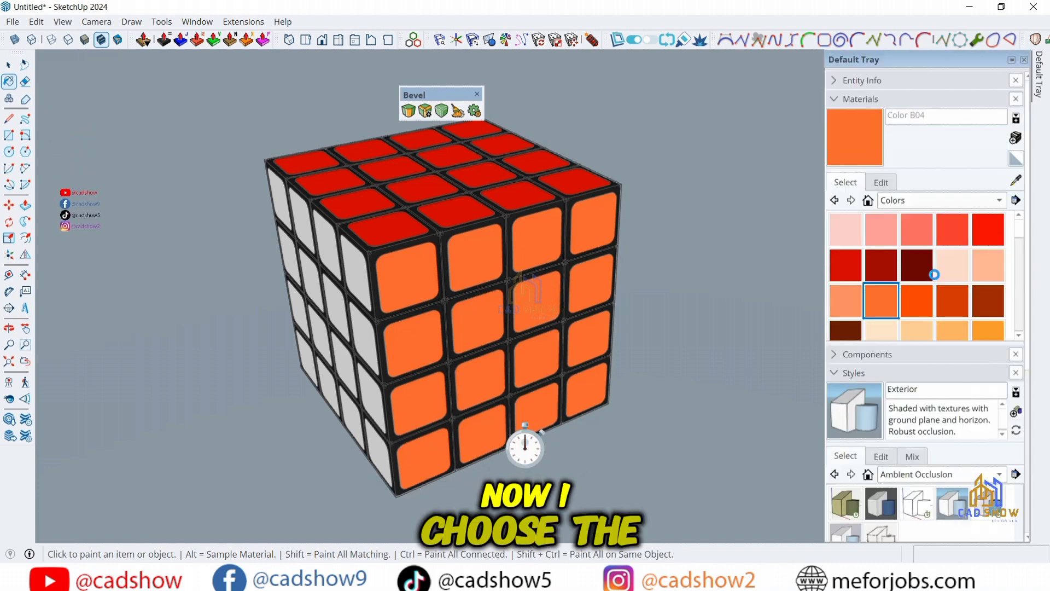
{"action": "scroll", "coordinate": [939, 282], "scroll_direction": "down", "scroll_amount": 3}
{"action": "left_click", "coordinate": [884, 228]}
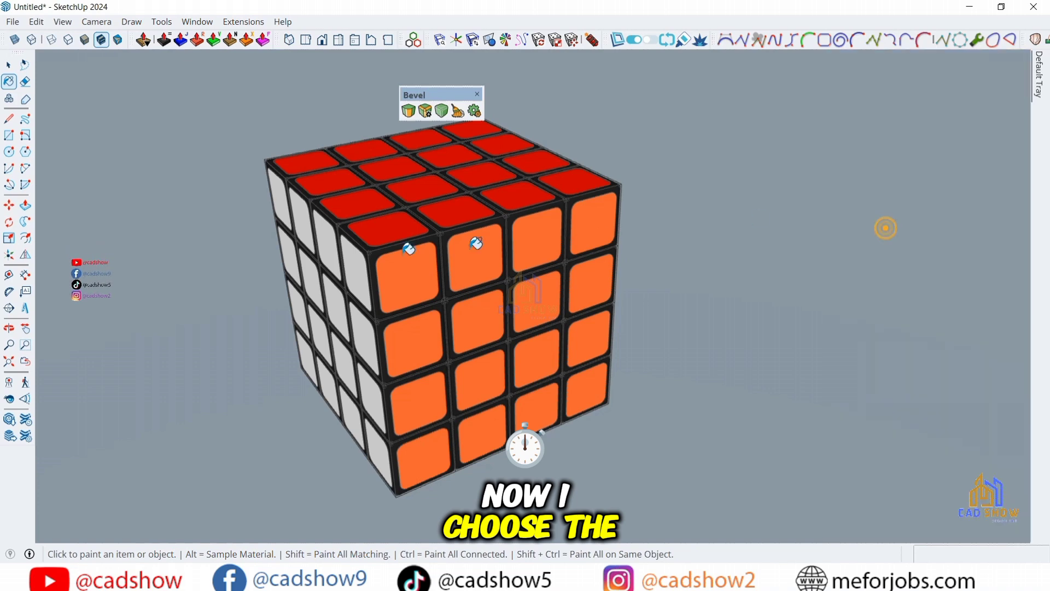
{"action": "left_click", "coordinate": [349, 265]}
{"action": "mouse_move", "coordinate": [645, 317]}
{"action": "middle_mouse_down"}
{"action": "mouse_move", "coordinate": [458, 312]}
{"action": "mouse_move", "coordinate": [614, 270]}
{"action": "mouse_move", "coordinate": [661, 213]}
{"action": "mouse_move", "coordinate": [728, 204]}
{"action": "mouse_move", "coordinate": [514, 241]}
{"action": "mouse_move", "coordinate": [352, 220]}
{"action": "middle_mouse_up"}
{"action": "left_click", "coordinate": [883, 300]}
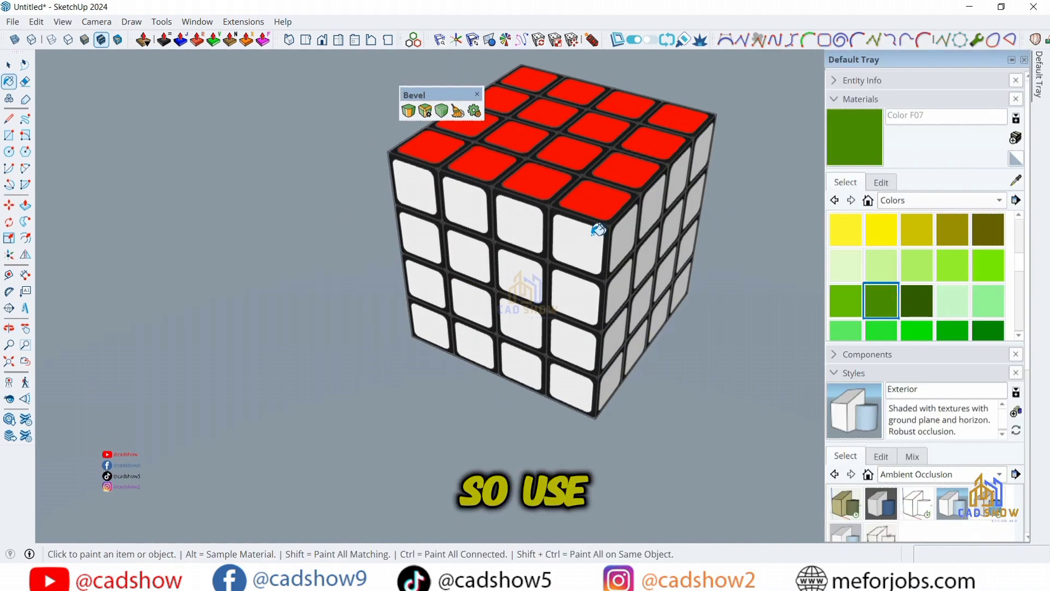
{"action": "left_click", "coordinate": [586, 238]}
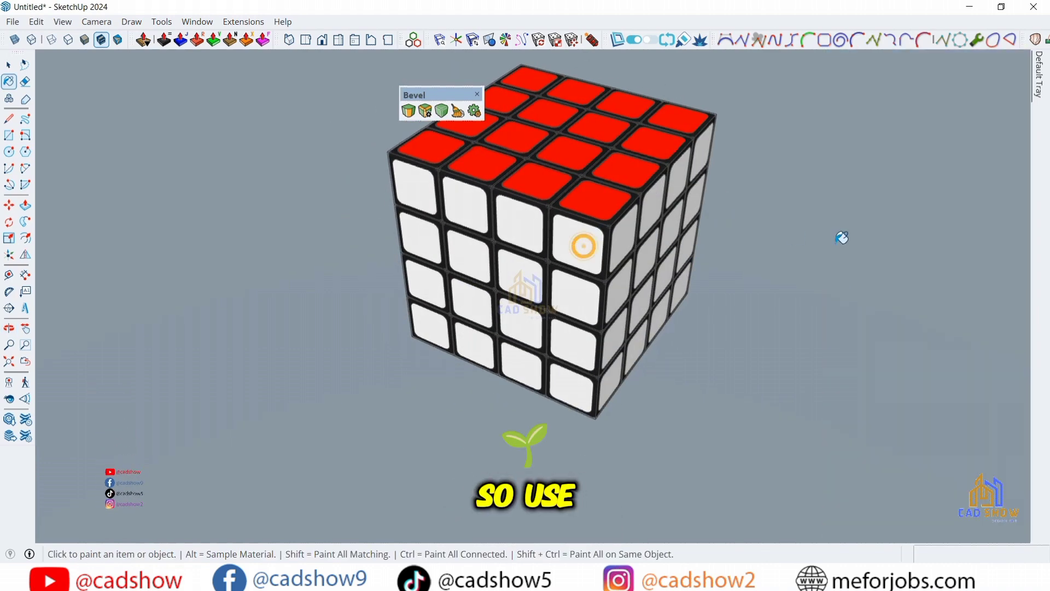
Step: Paint the tiles on the remaining unpainted vertical side, opposite the orange one, dark blue
{"action": "left_click", "coordinate": [1038, 106]}
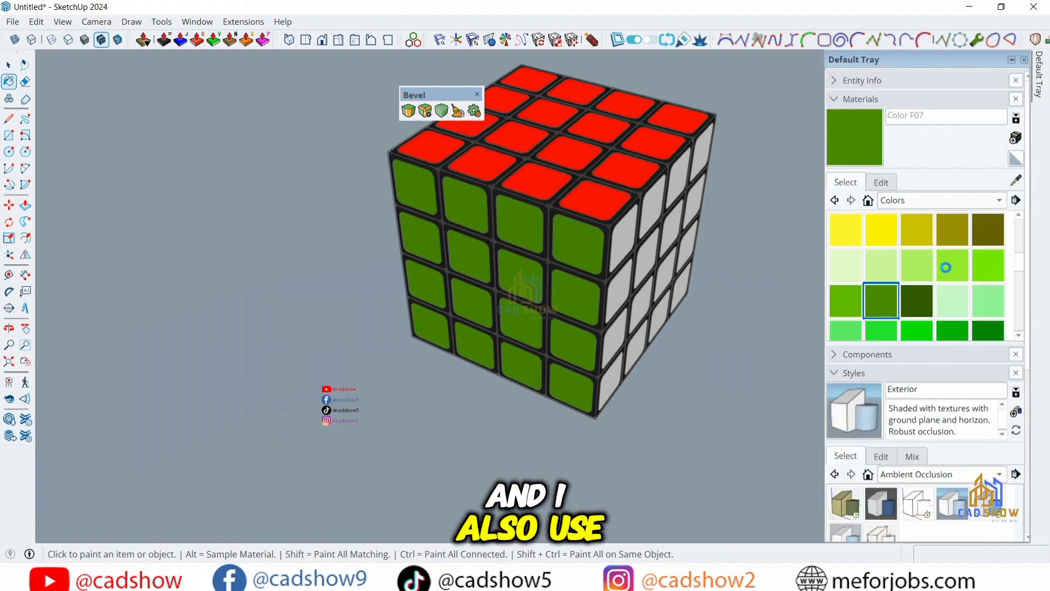
{"action": "scroll", "coordinate": [950, 274], "scroll_direction": "up", "scroll_amount": 3}
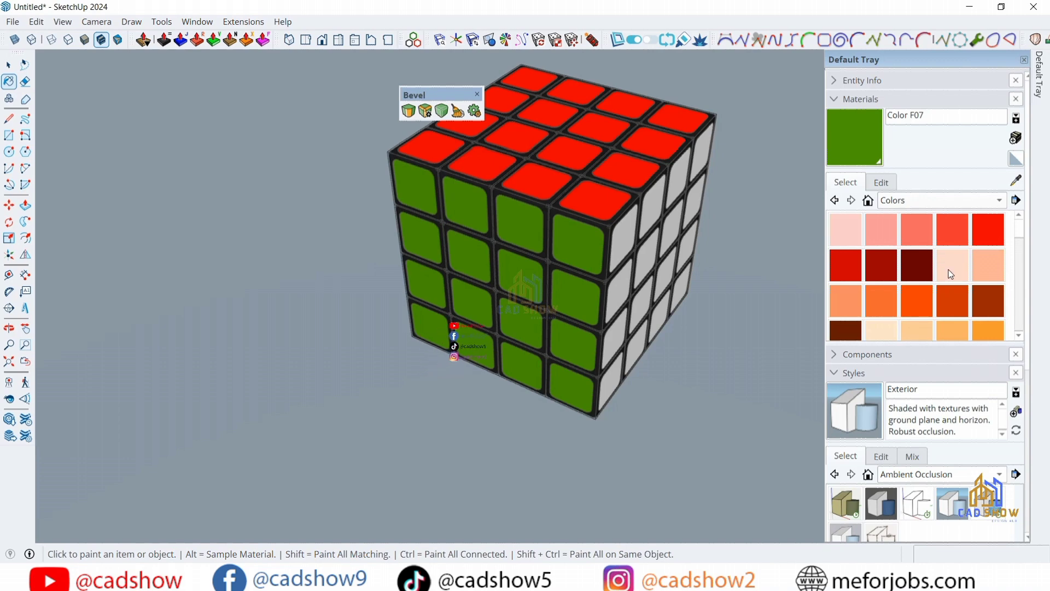
{"action": "scroll", "coordinate": [950, 274], "scroll_direction": "down", "scroll_amount": 6}
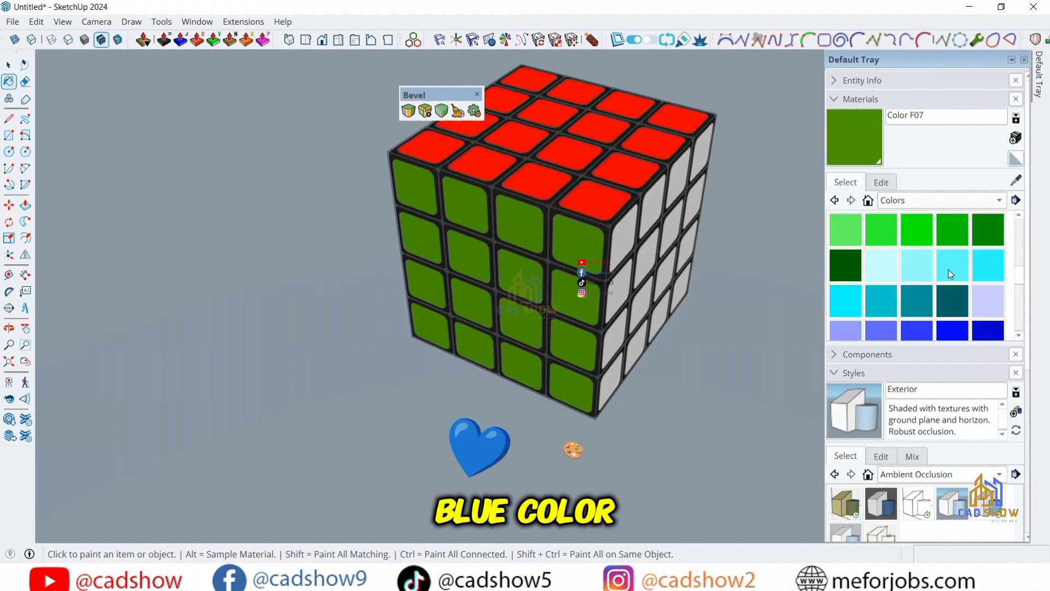
{"action": "scroll", "coordinate": [950, 272], "scroll_direction": "down", "scroll_amount": 1}
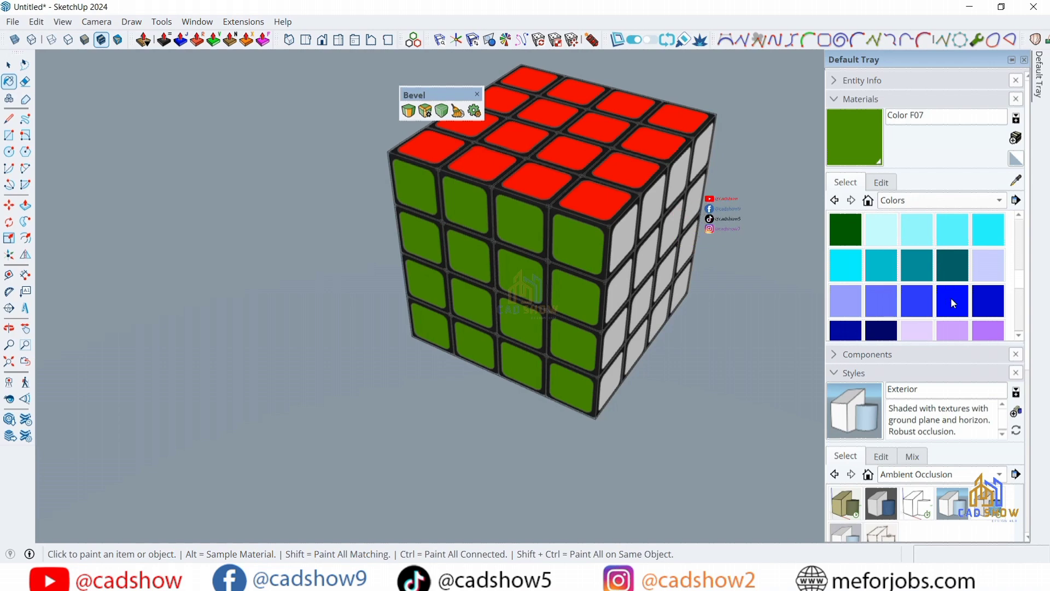
{"action": "left_click", "coordinate": [986, 300]}
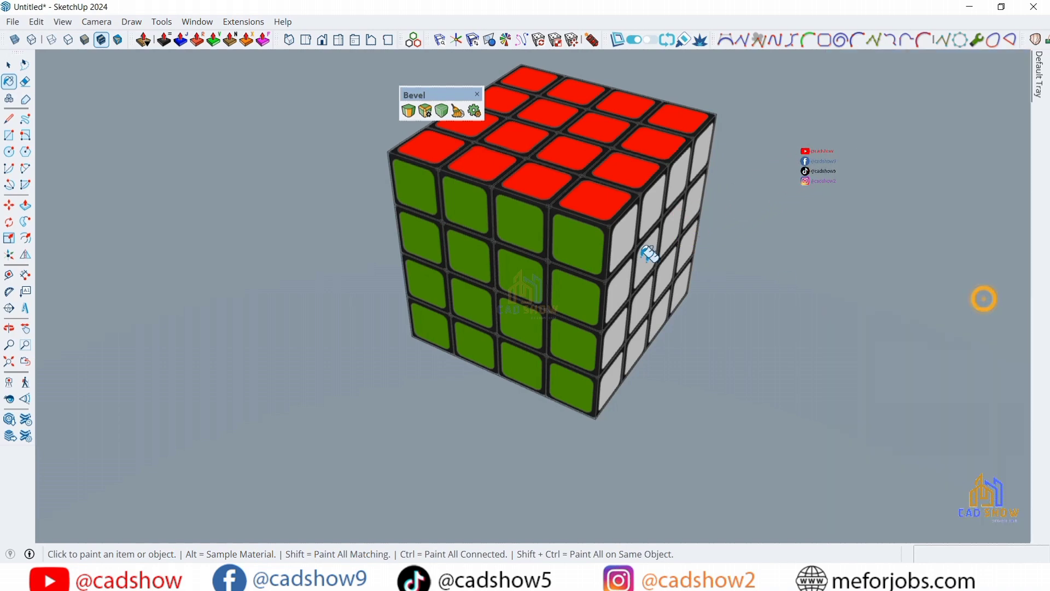
{"action": "left_click", "coordinate": [626, 224]}
Step: Turn off the display of edges and profiles in the model's edge style
{"action": "left_click", "coordinate": [10, 328]}
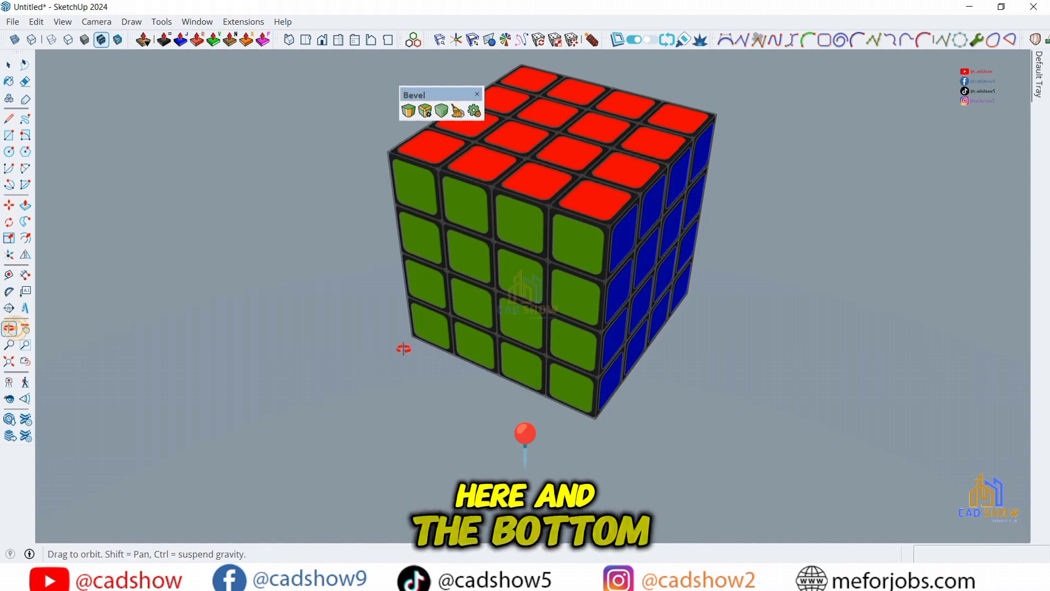
{"action": "left_click_drag", "start_coordinate": [415, 355], "coordinate": [530, 126]}
{"action": "left_click_drag", "start_coordinate": [514, 218], "coordinate": [484, 286]}
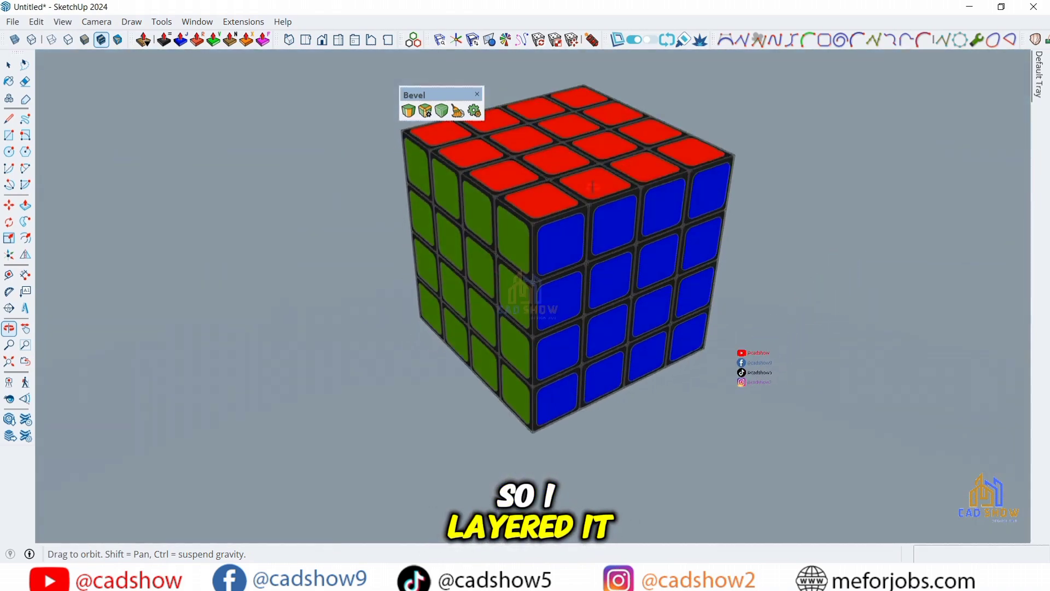
{"action": "left_click_drag", "start_coordinate": [593, 187], "coordinate": [308, 269]}
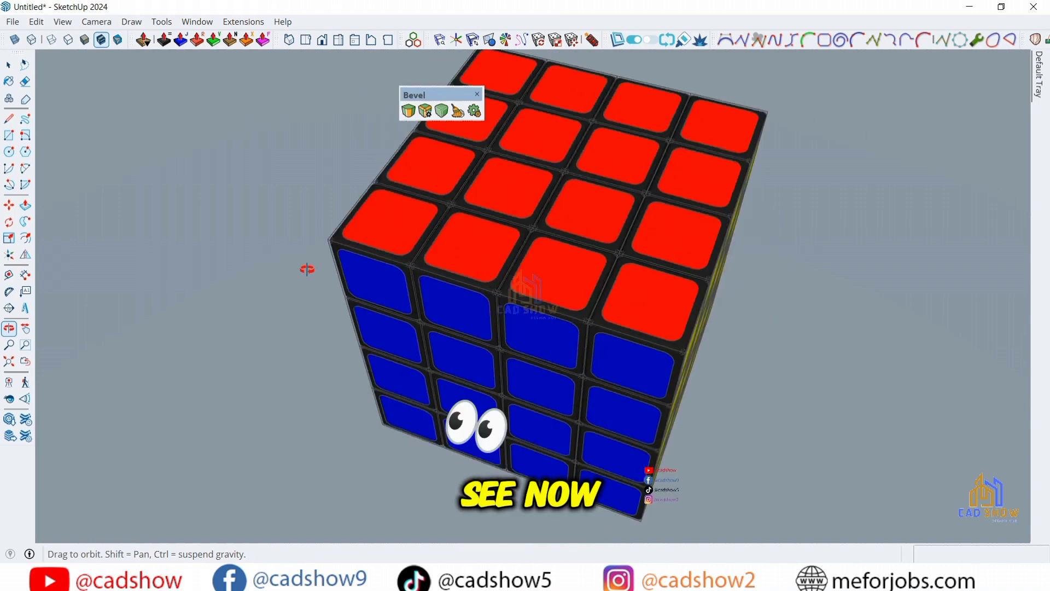
{"action": "left_click", "coordinate": [63, 24]}
{"action": "mouse_move", "coordinate": [107, 236]}
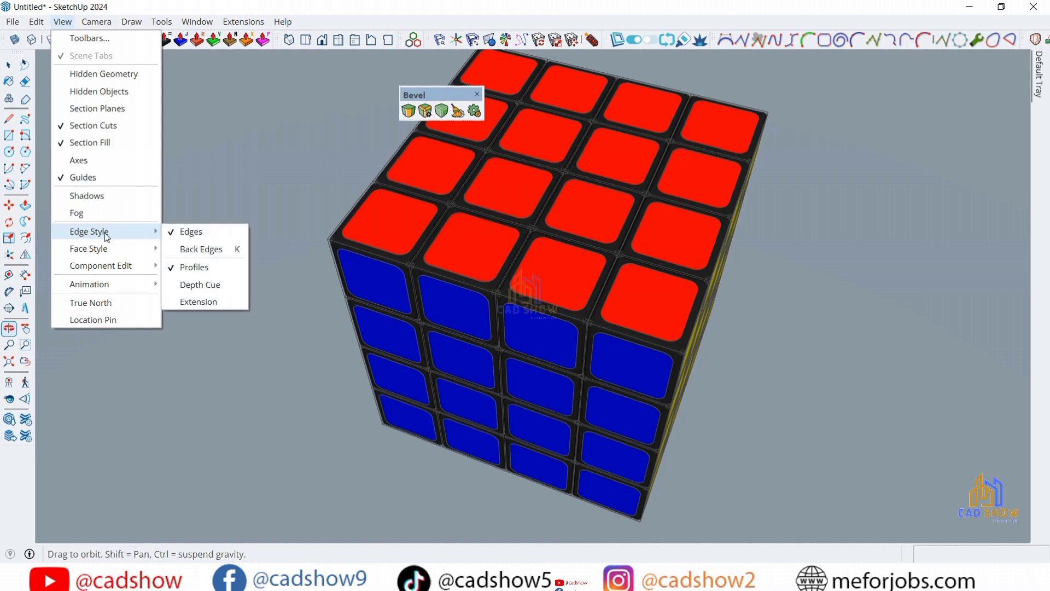
{"action": "left_click", "coordinate": [174, 233]}
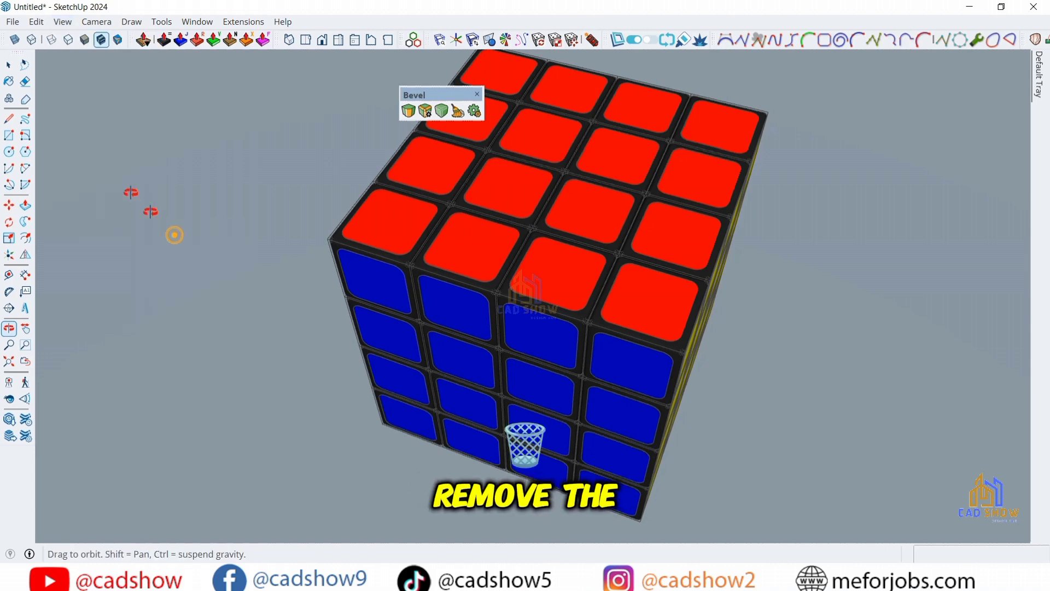
{"action": "left_click", "coordinate": [61, 23]}
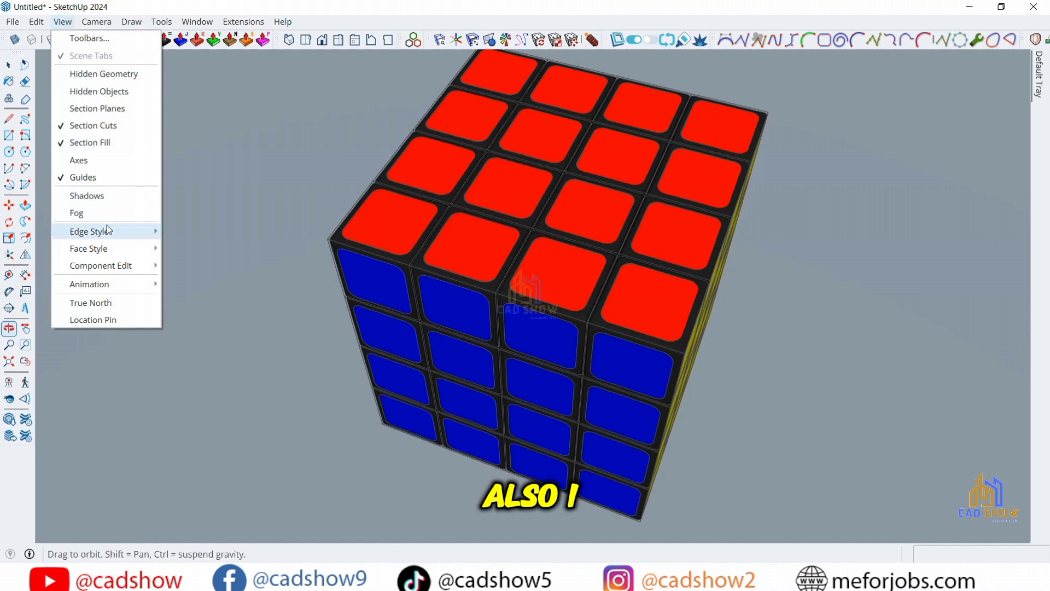
{"action": "mouse_move", "coordinate": [110, 232]}
{"action": "left_click", "coordinate": [218, 266]}
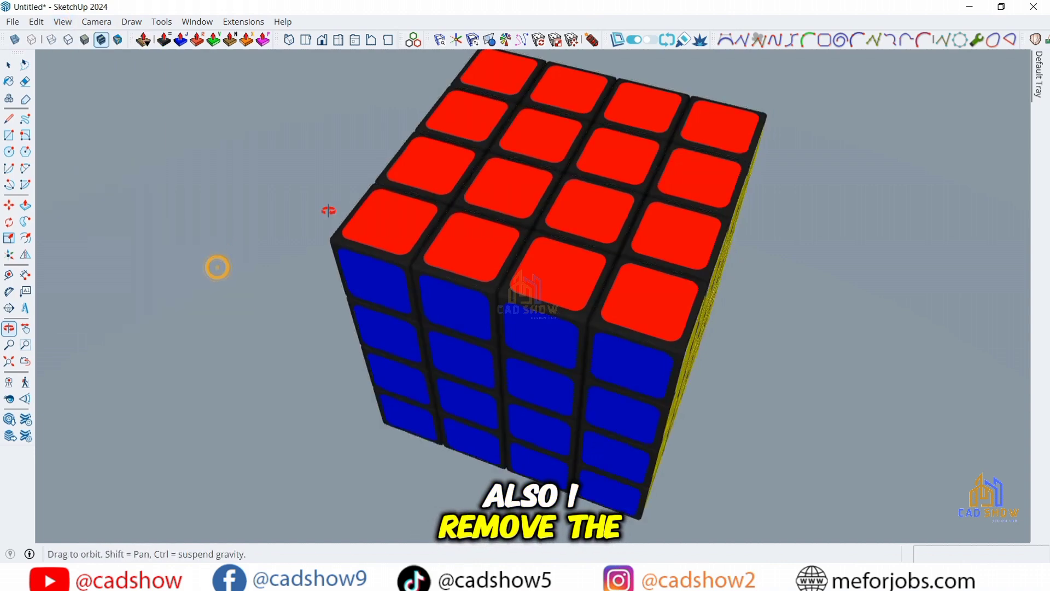
Step: Examine the finished coloured cube from several angles, checking the tiles on its different sides
{"action": "left_click_drag", "start_coordinate": [518, 366], "coordinate": [405, 331]}
{"action": "left_click_drag", "start_coordinate": [648, 293], "coordinate": [513, 211]}
{"action": "scroll", "coordinate": [513, 211], "scroll_direction": "down", "scroll_amount": 3}
{"action": "left_click_drag", "start_coordinate": [565, 344], "coordinate": [326, 307]}
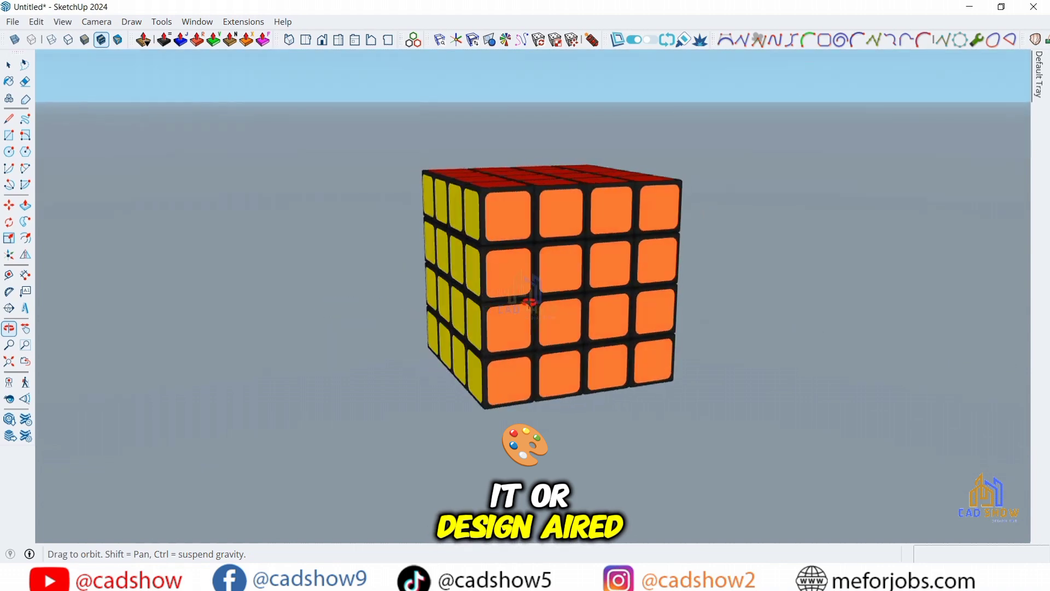
{"action": "left_click_drag", "start_coordinate": [613, 306], "coordinate": [357, 375]}
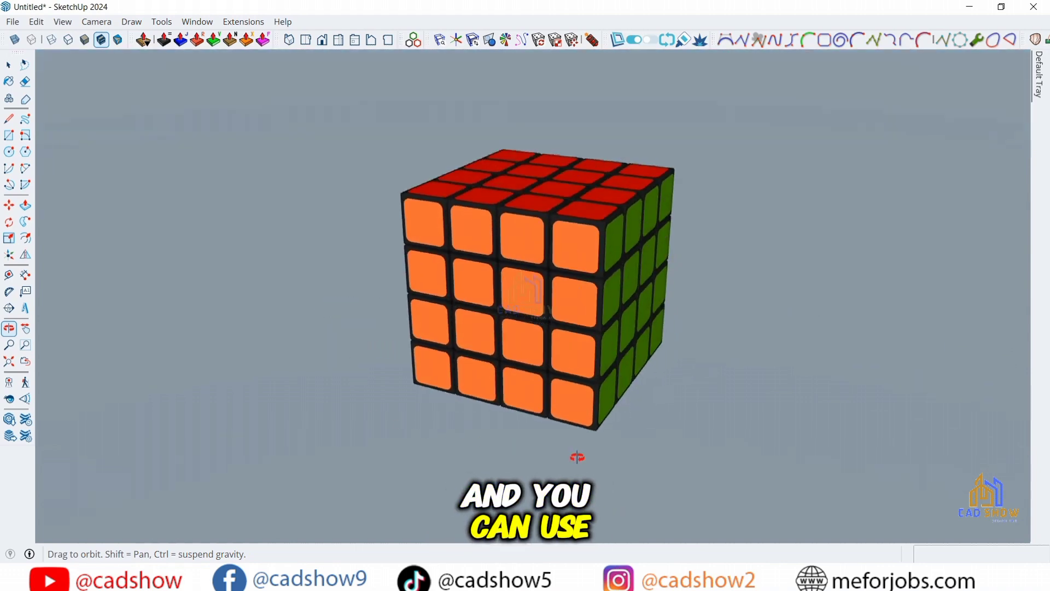
{"action": "left_click_drag", "start_coordinate": [577, 457], "coordinate": [507, 356]}
{"action": "left_click_drag", "start_coordinate": [624, 368], "coordinate": [687, 333]}
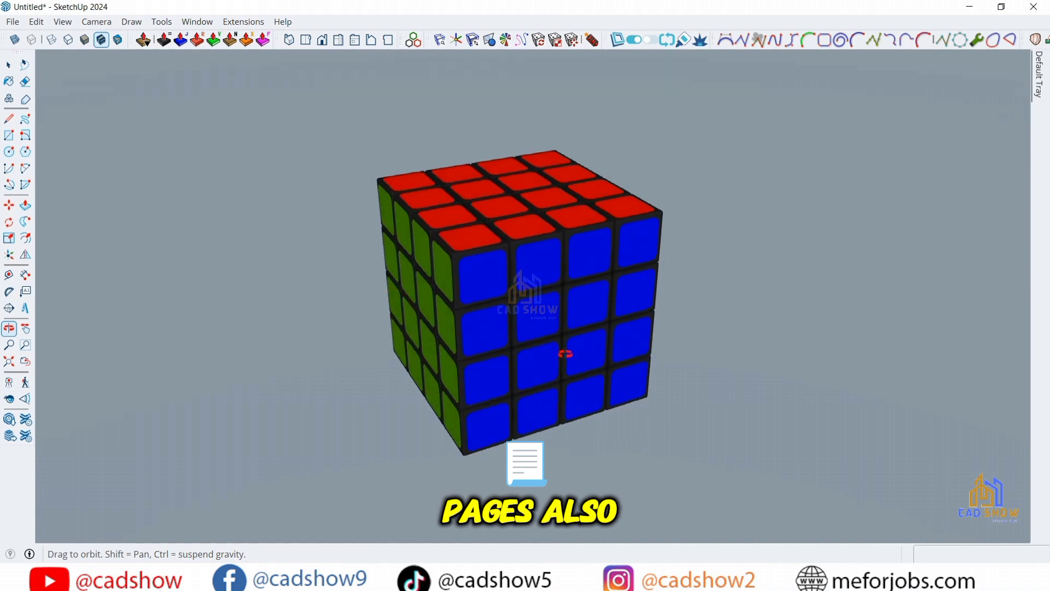
{"action": "left_click_drag", "start_coordinate": [562, 351], "coordinate": [350, 222]}
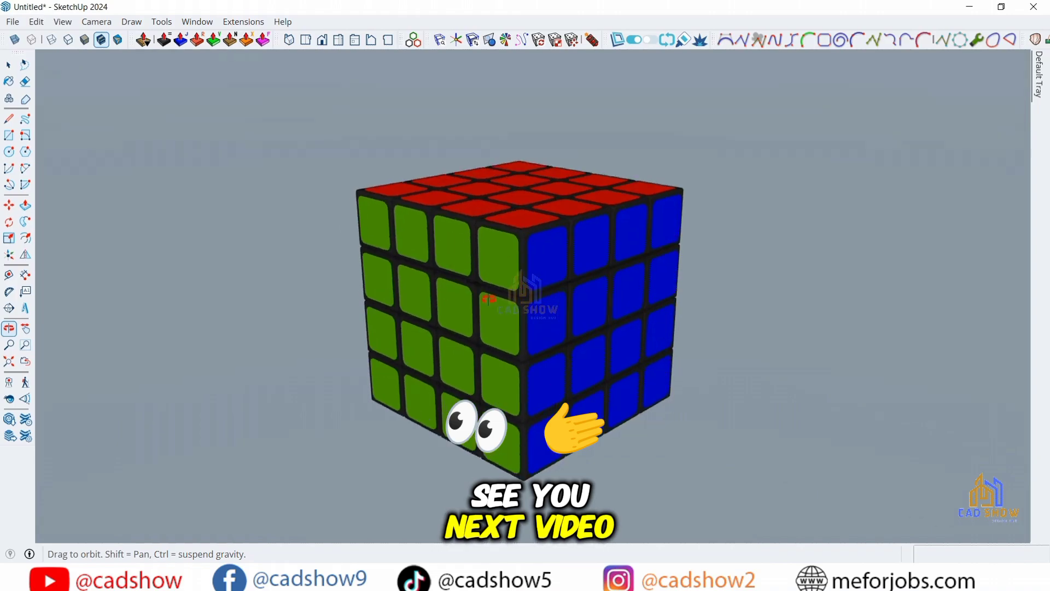
{"action": "scroll", "coordinate": [500, 311], "scroll_direction": "up", "scroll_amount": 2}
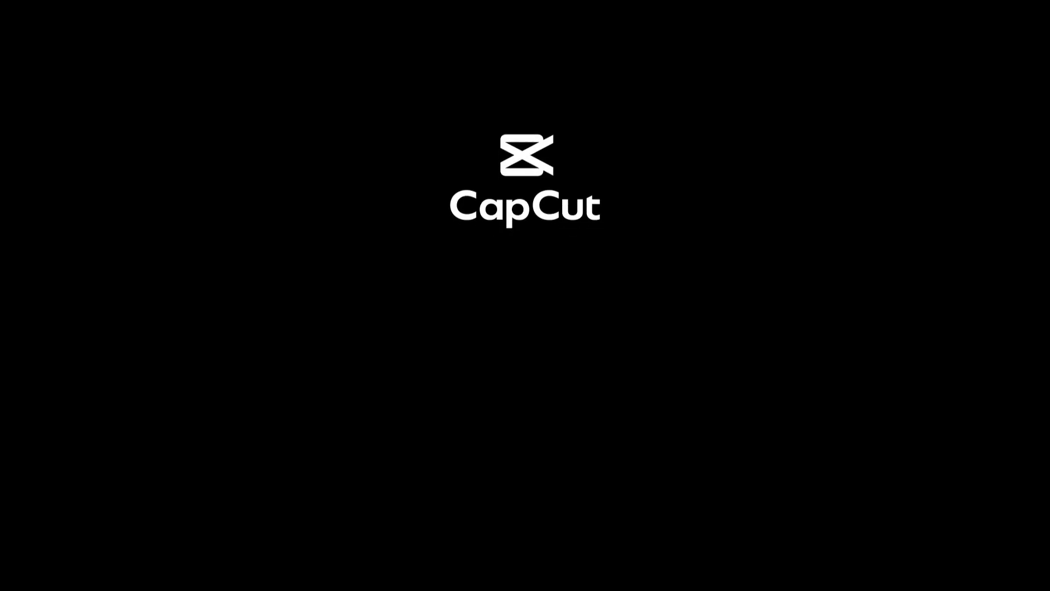